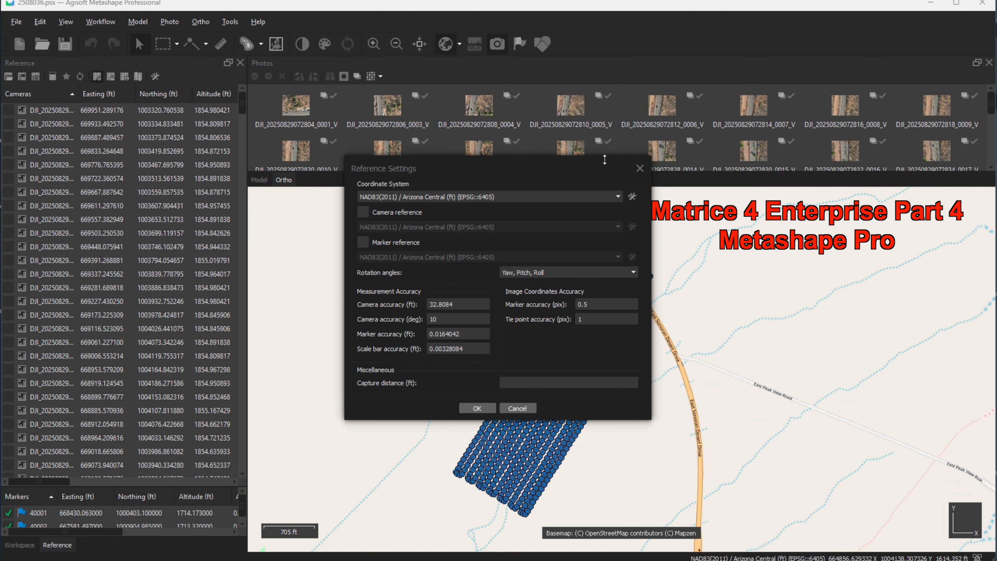
Step: Close the reference settings dialog and enlarge the markers list to show all the control markers
click(640, 170)
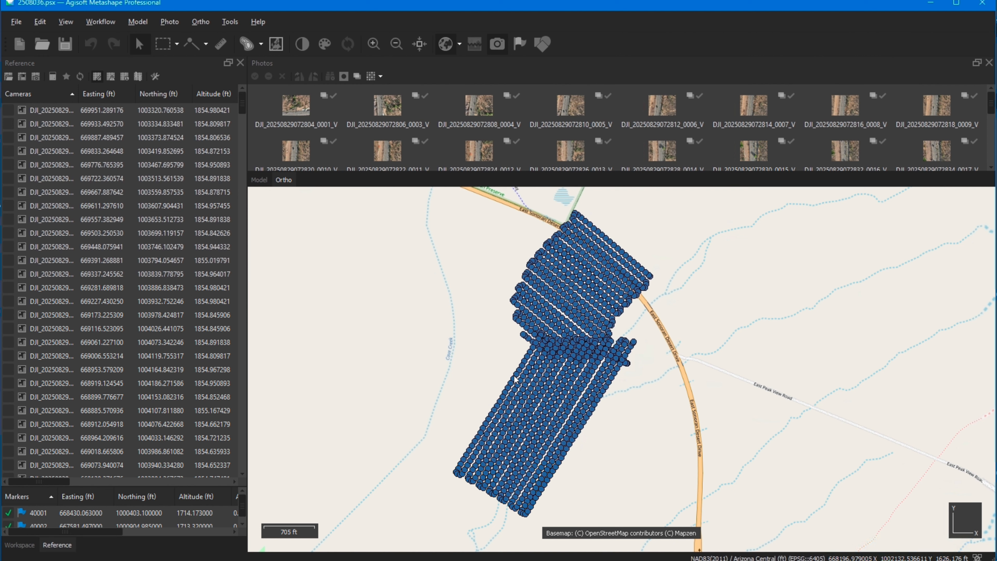
click(101, 22)
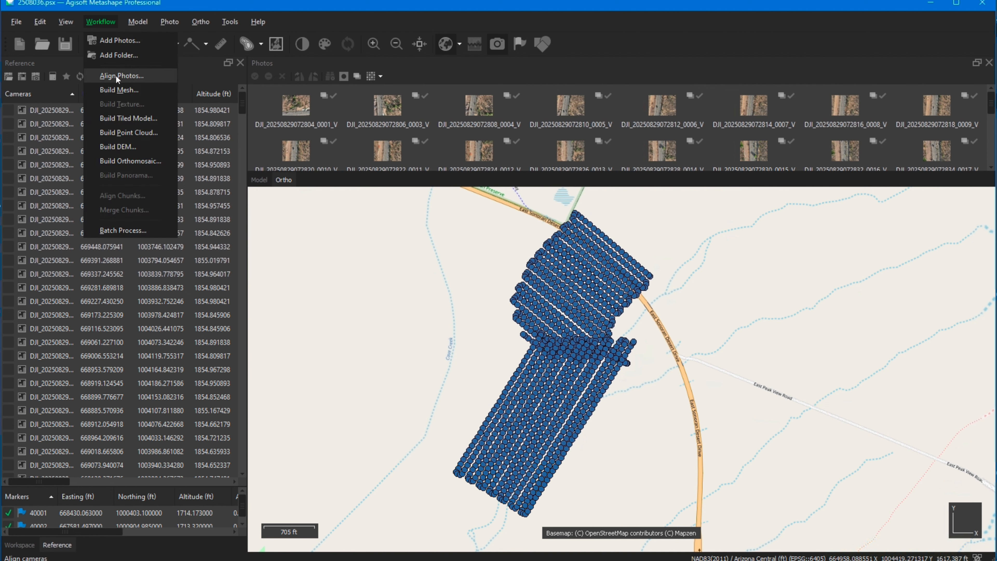
click(195, 5)
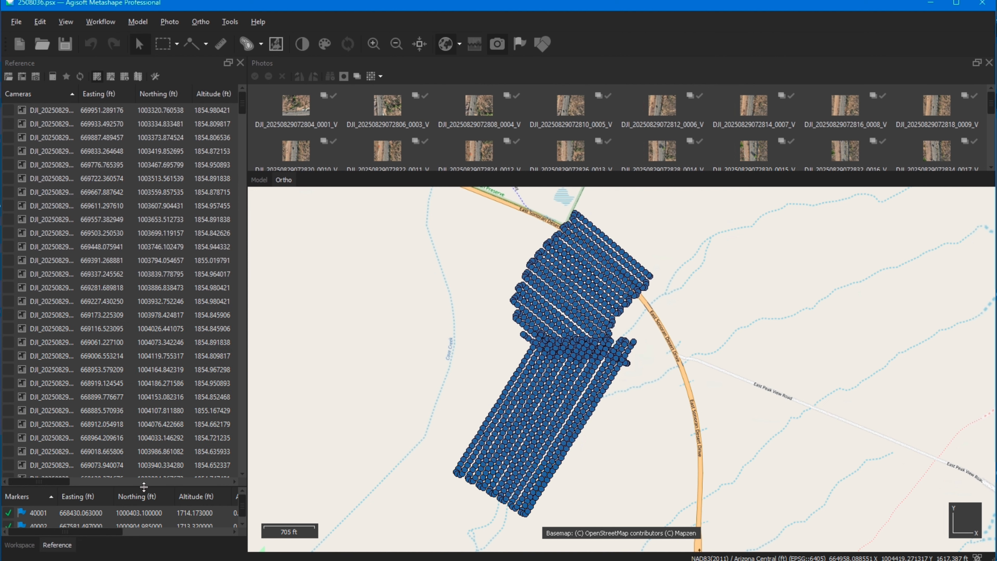
drag(144, 486, 144, 179)
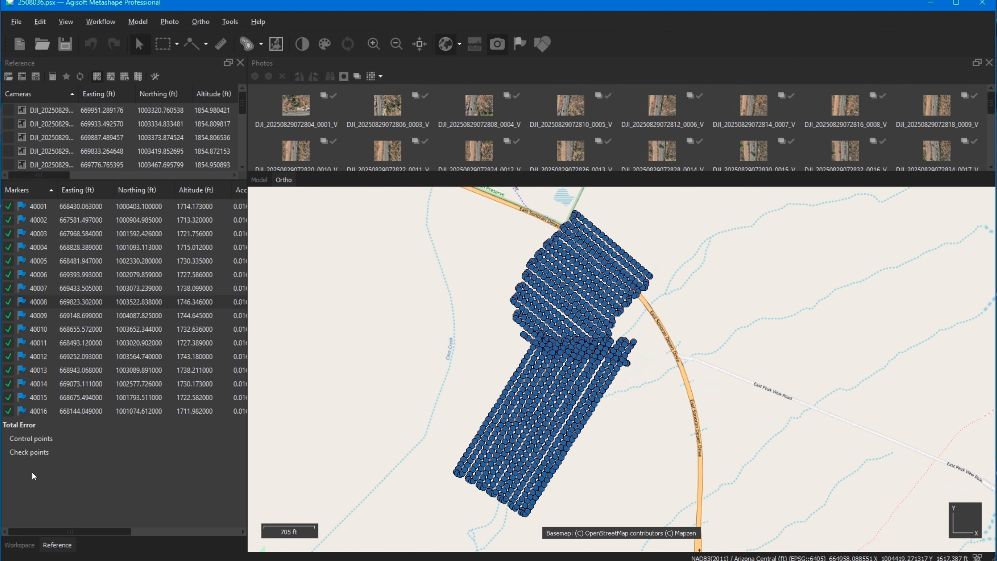
Step: Expand Chunk 1 in the workspace to review its images, markers, shapes and processed products
click(19, 544)
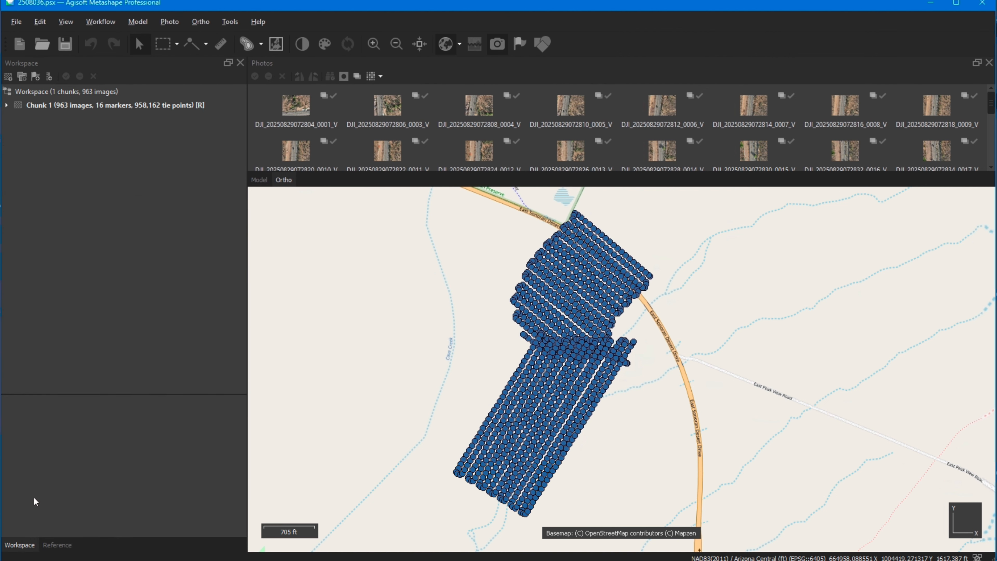
click(7, 105)
click(58, 109)
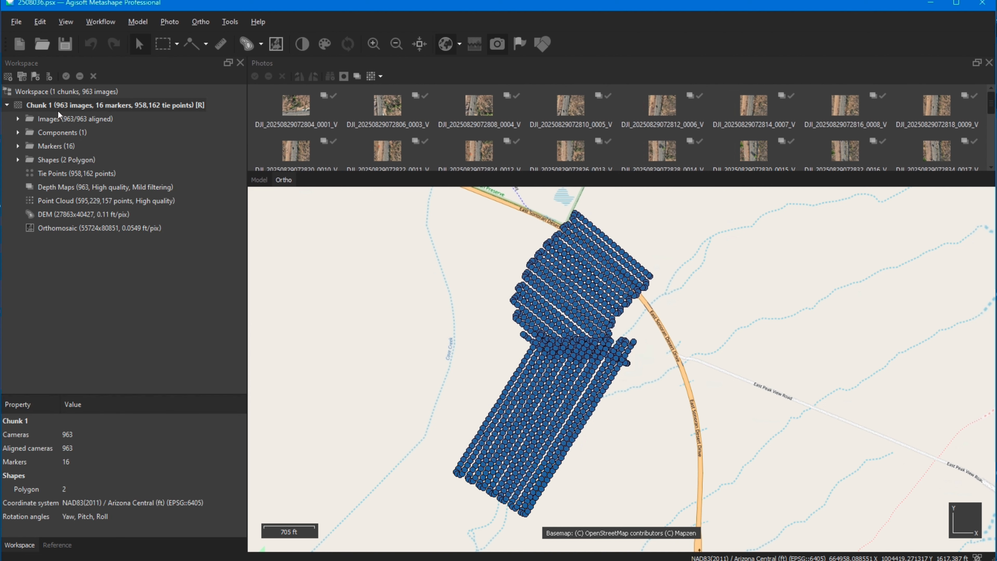
click(54, 119)
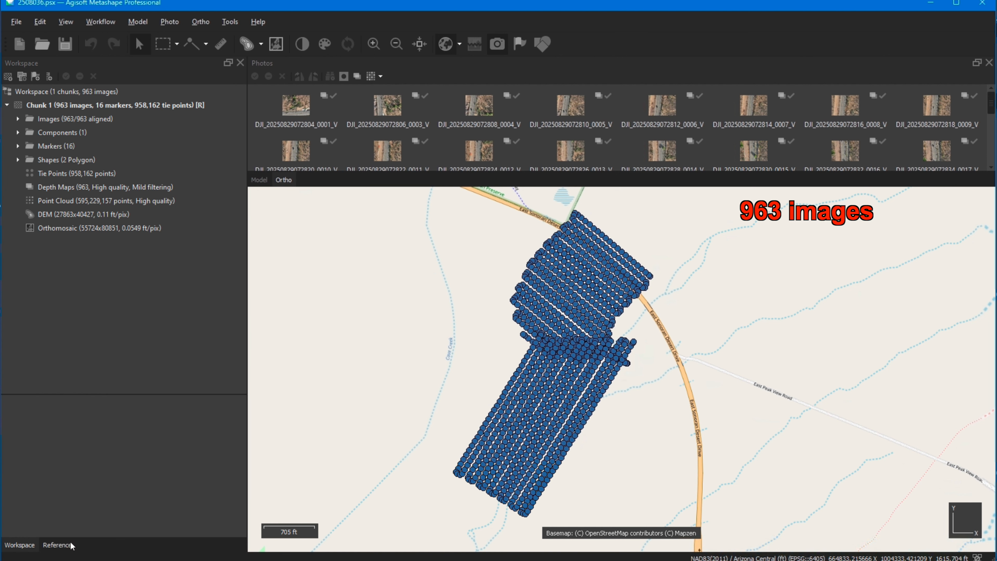
Step: Examine the cameras' coordinates, altitudes and accuracy values in the reference data alongside the markers list
click(57, 545)
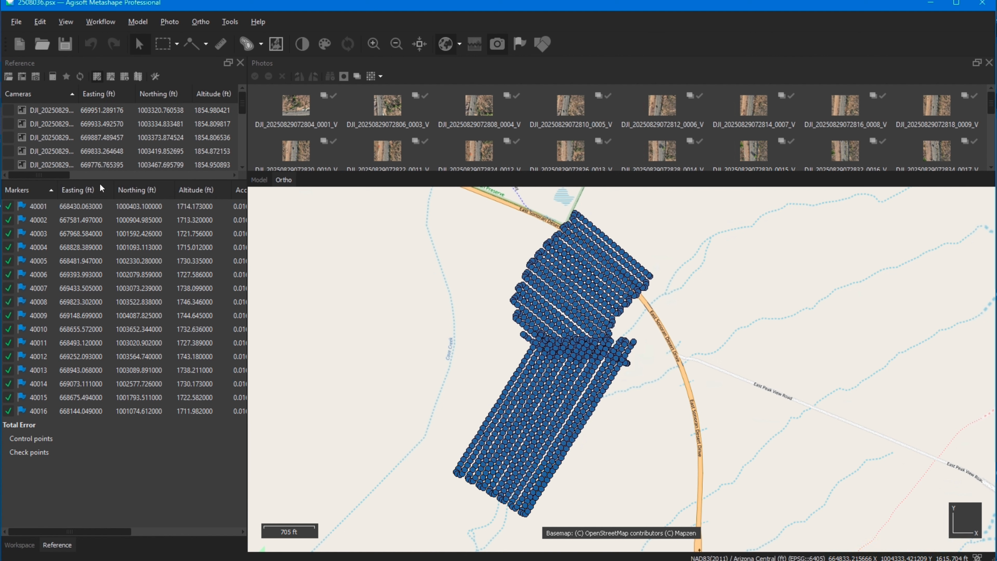
drag(102, 180, 106, 375)
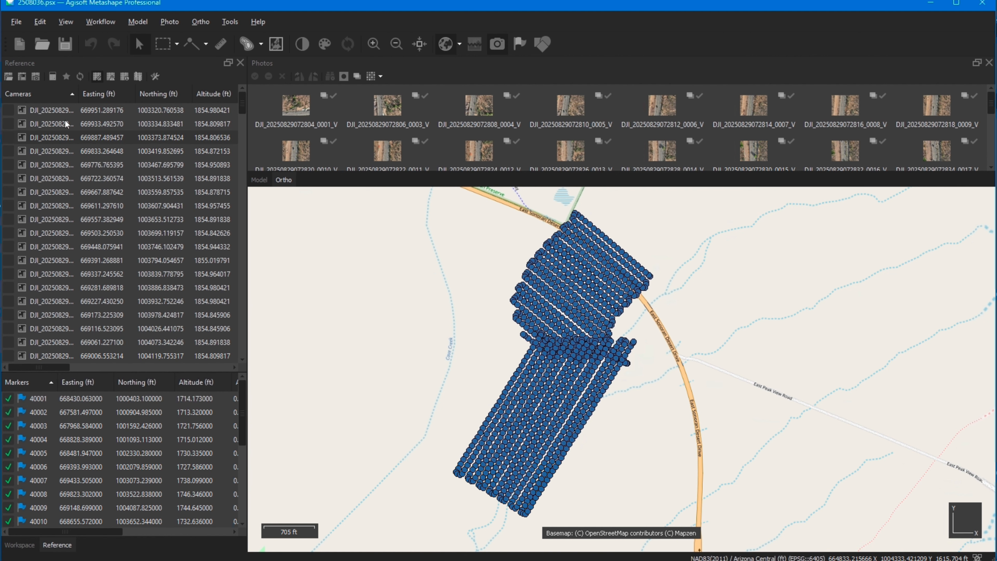
click(28, 112)
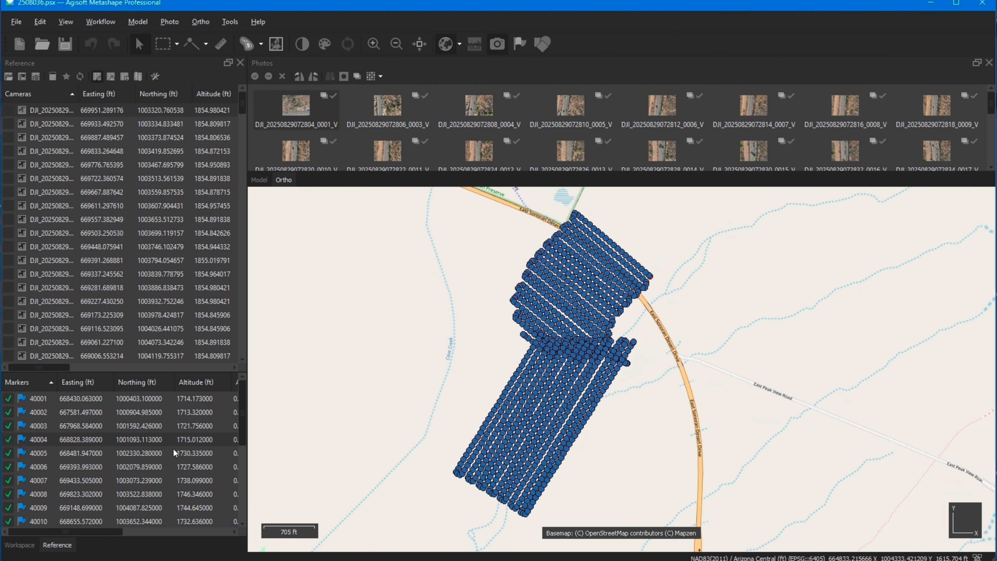
drag(128, 371, 129, 266)
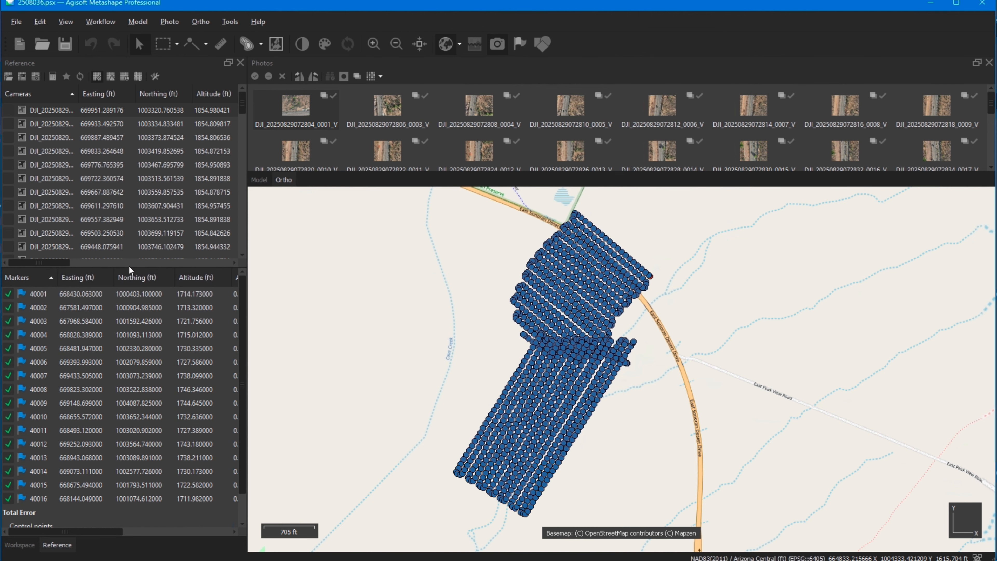
drag(48, 261, 95, 261)
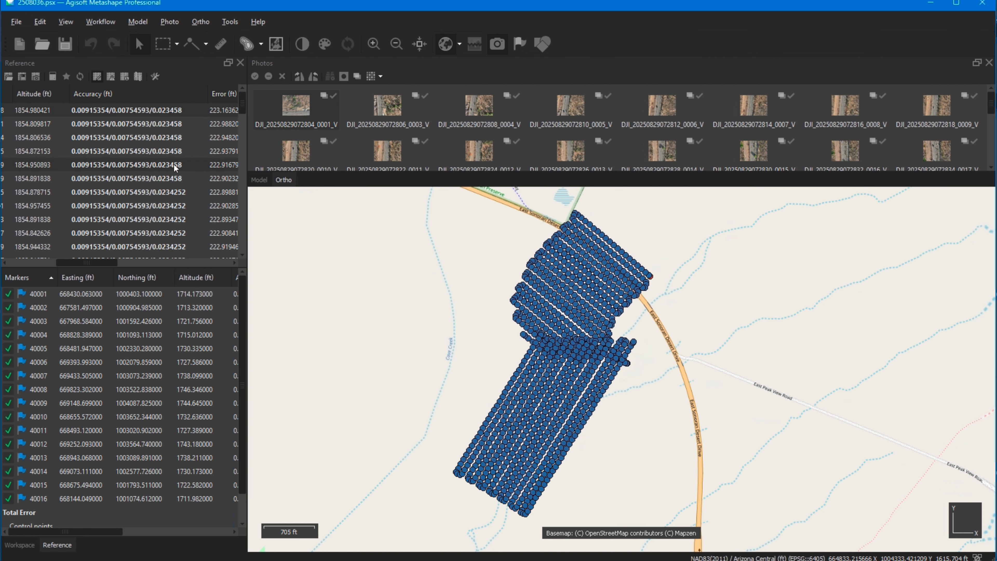
drag(98, 263, 38, 265)
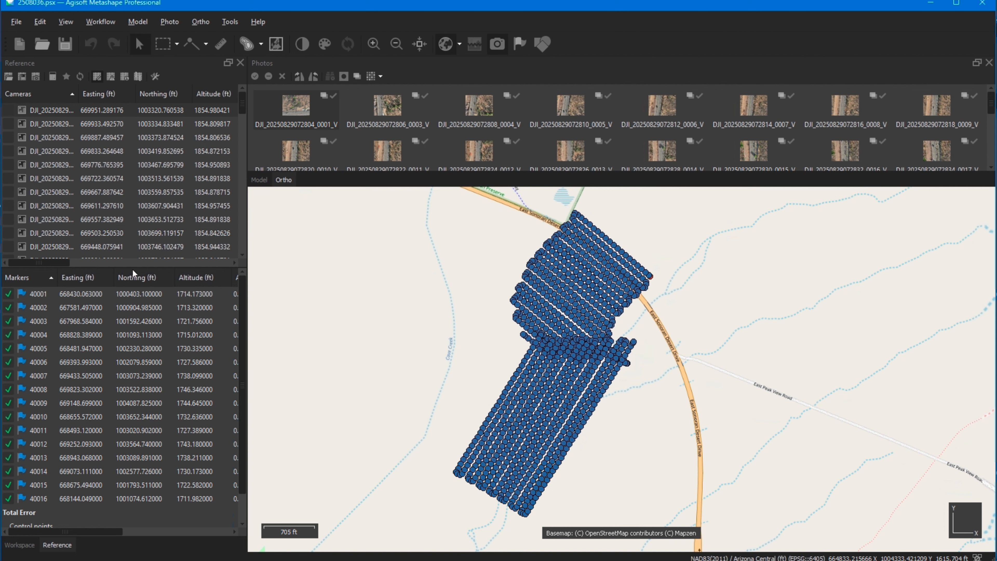
Step: Enlarge the markers list, display the markers on the ortho map and hide the camera positions
drag(133, 263, 136, 151)
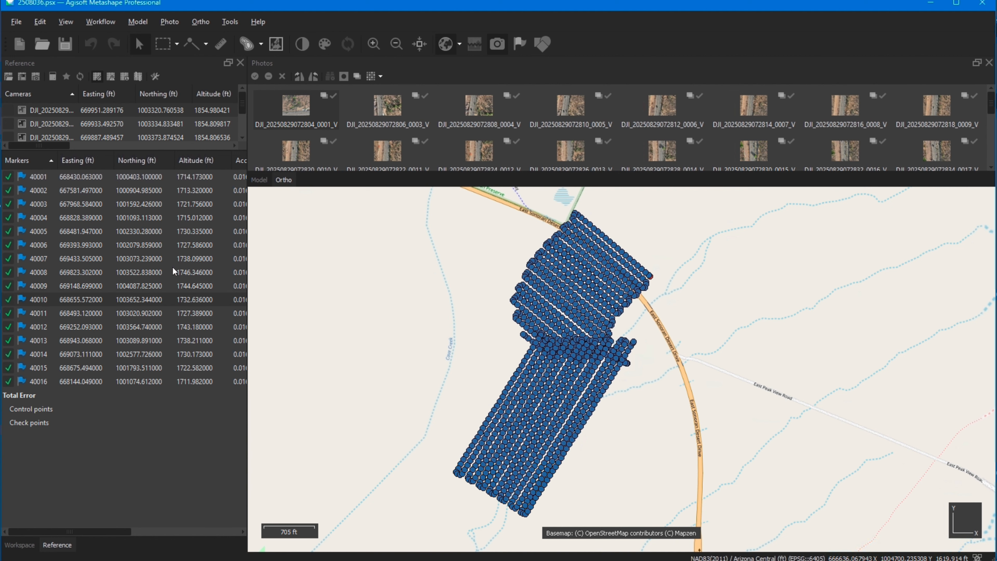
click(520, 44)
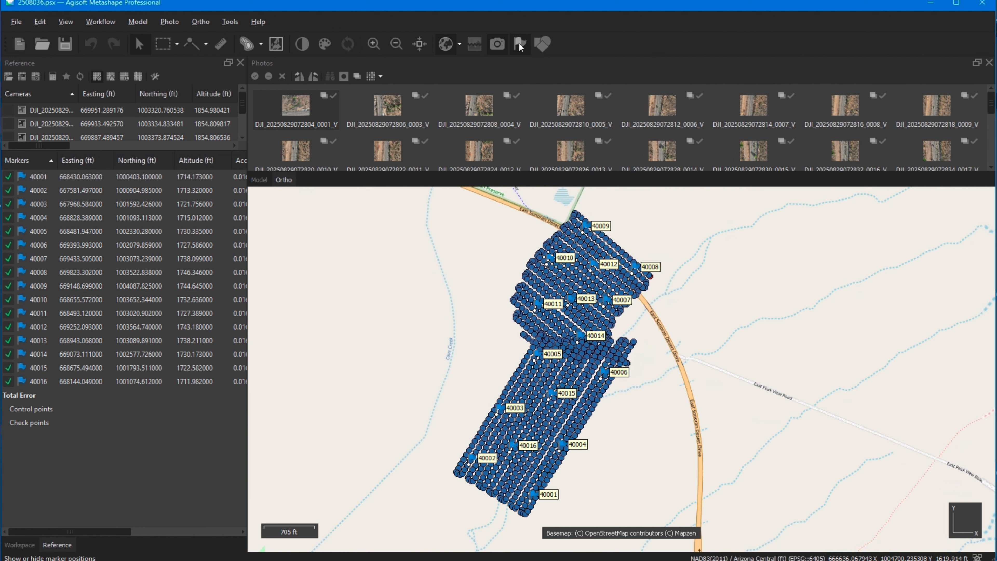
click(498, 44)
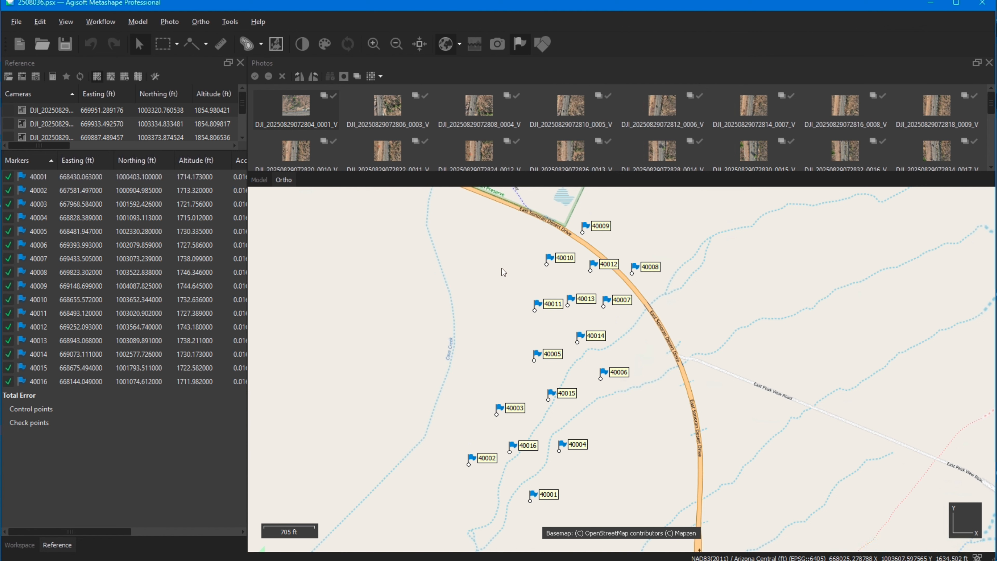
Step: Switch to the 3D model view and display the tie points together with the markers
click(258, 180)
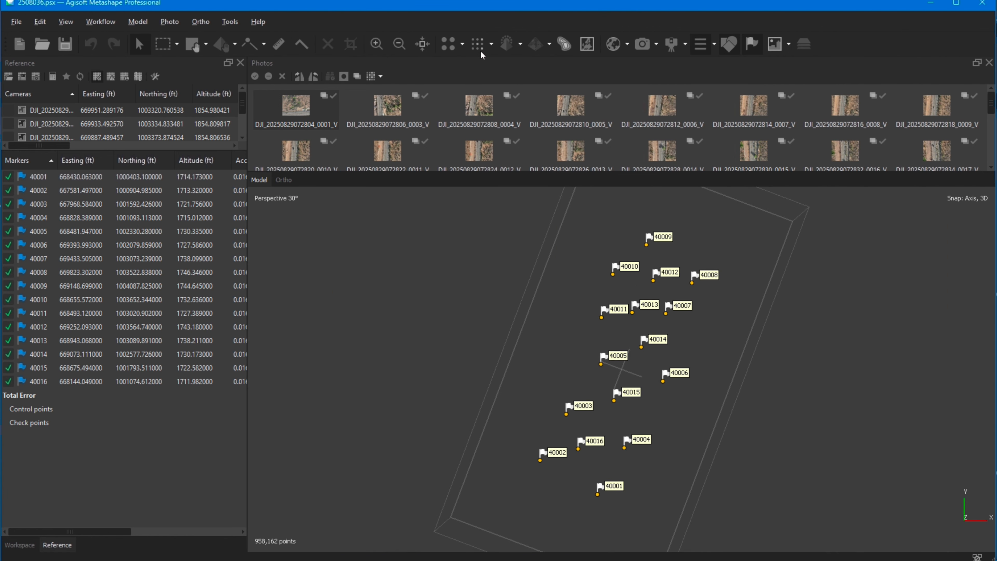
click(447, 44)
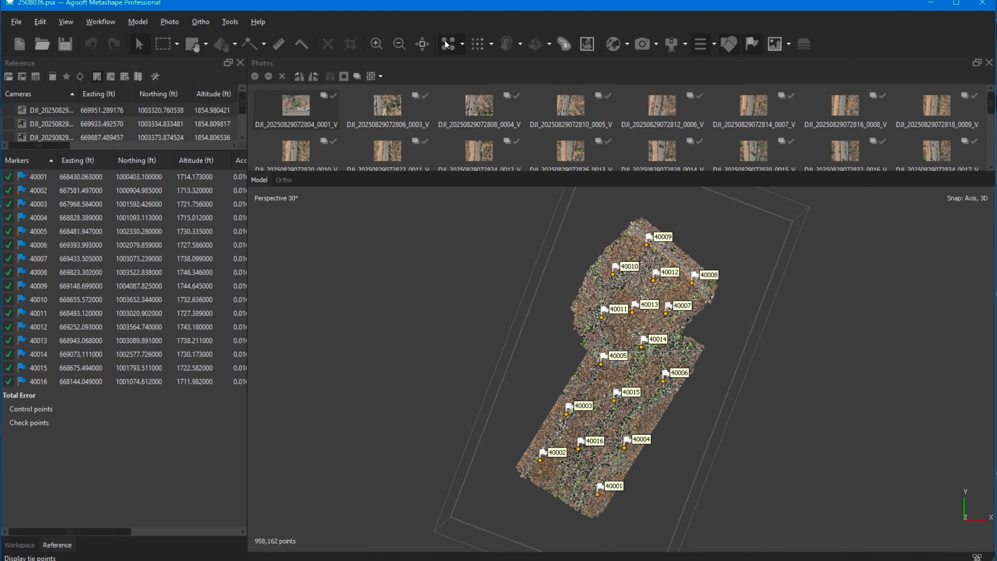
scroll(604, 387, up, 5)
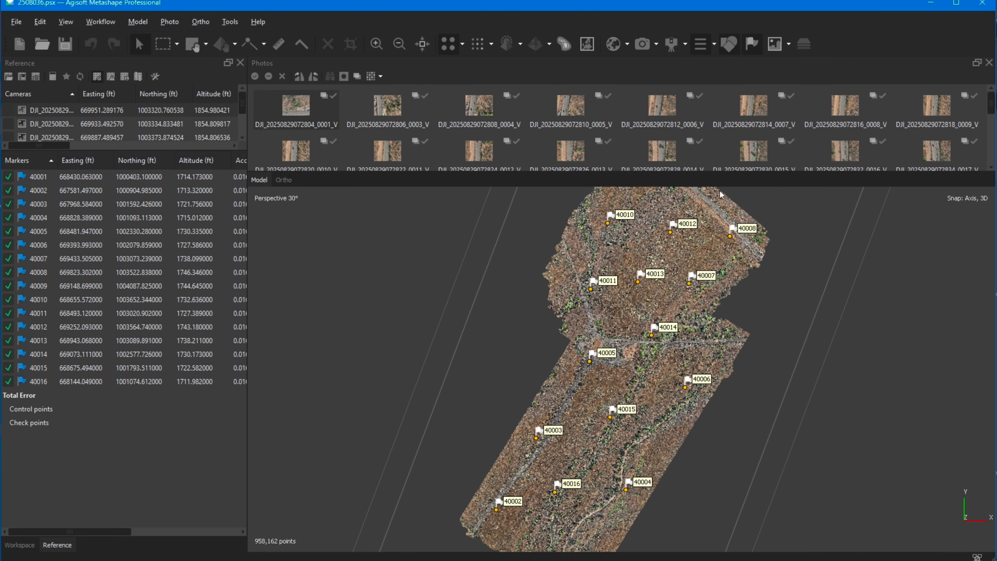
scroll(593, 306, down, 3)
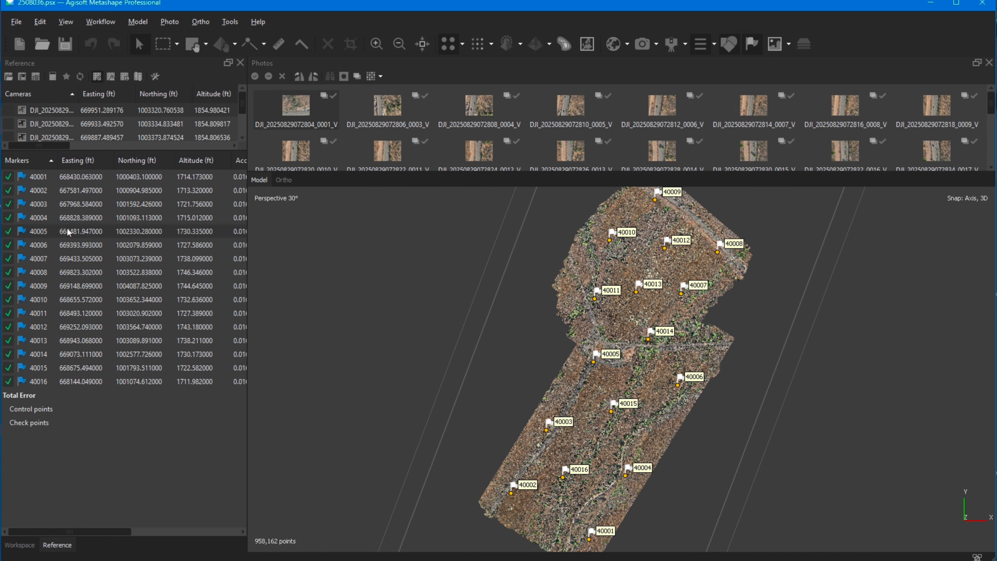
Step: Filter the photos to those containing marker 40001
click(87, 179)
right_click(88, 179)
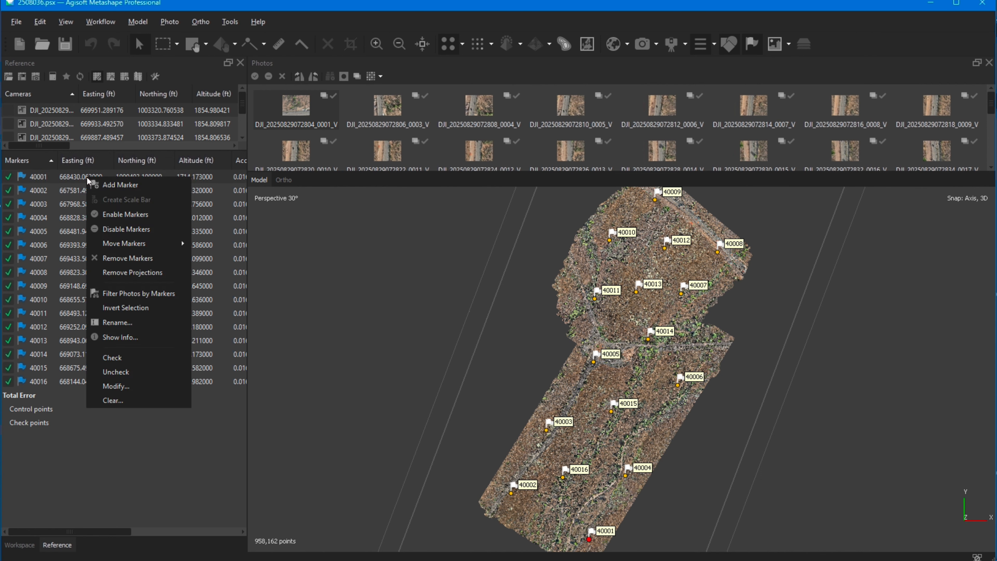
click(127, 296)
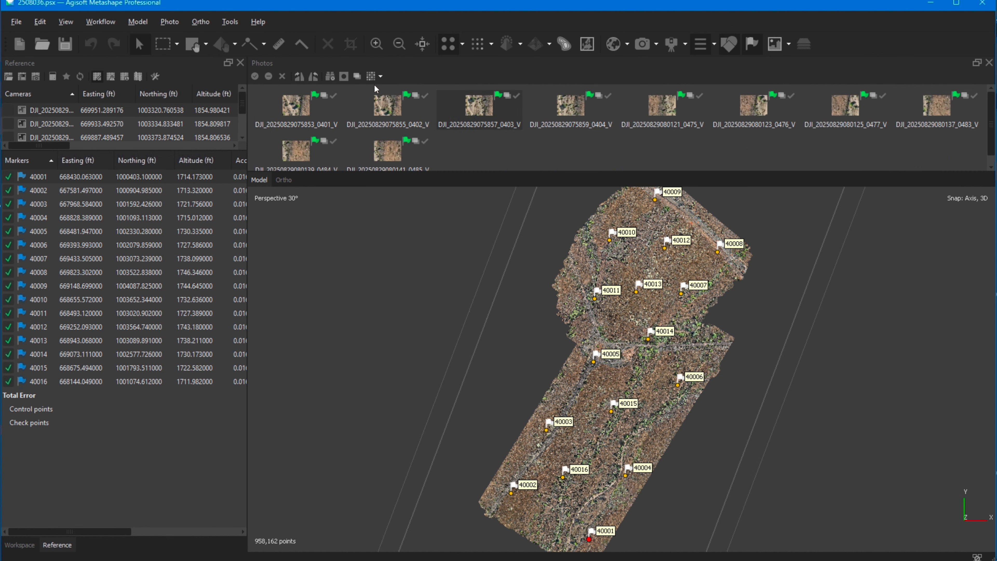
double_click(296, 105)
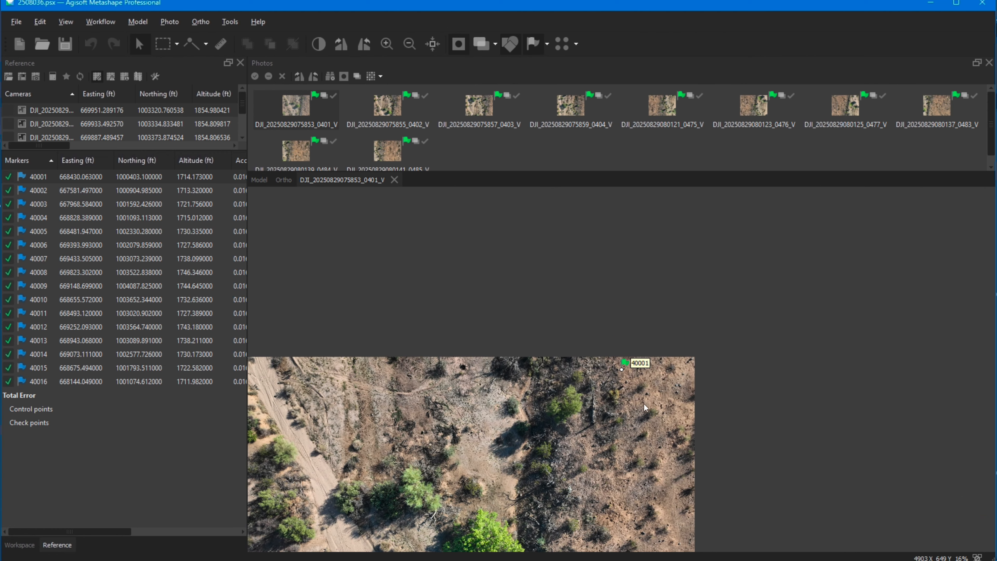
scroll(630, 373, up, 6)
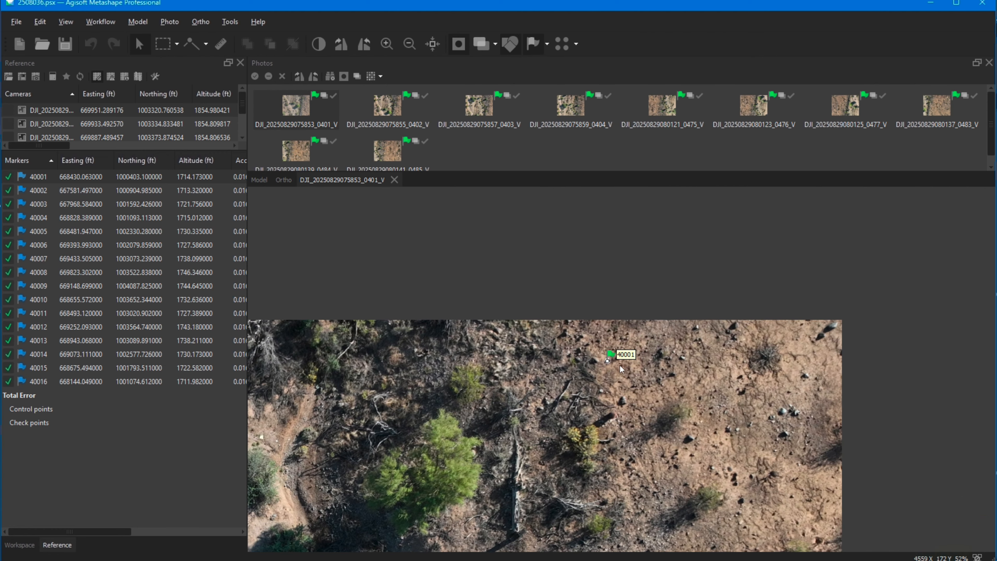
scroll(598, 365, up, 7)
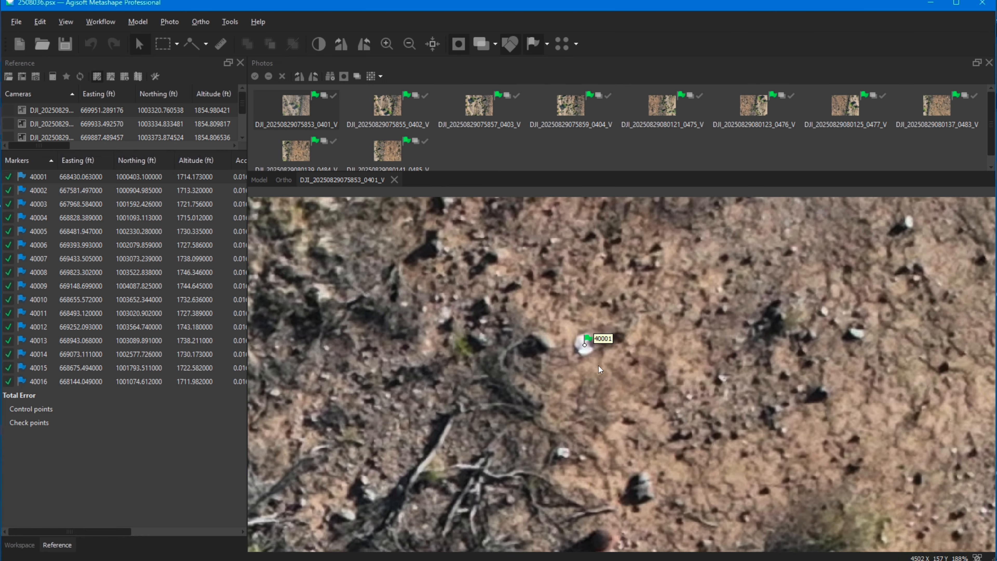
scroll(598, 369, up, 1)
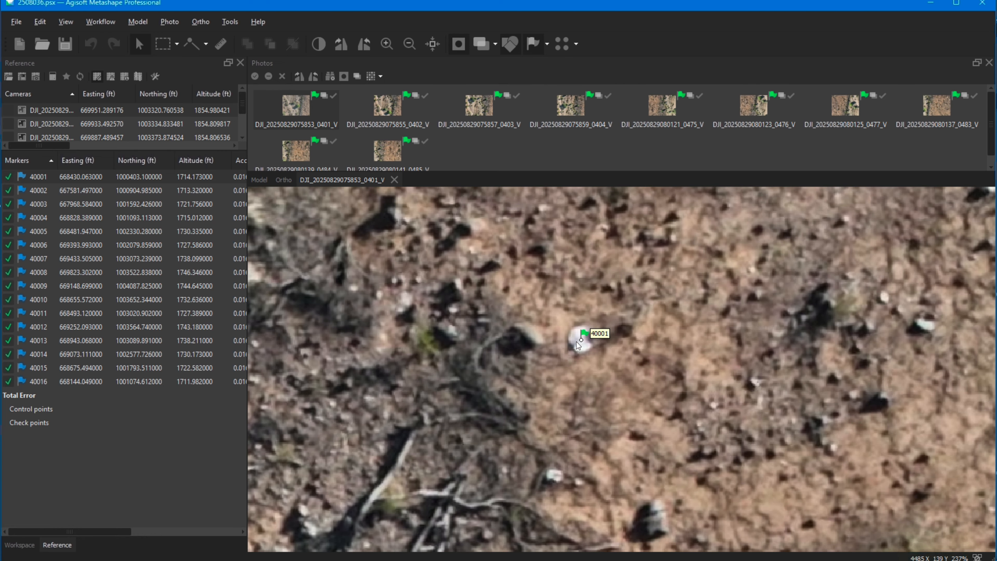
scroll(583, 345, down, 3)
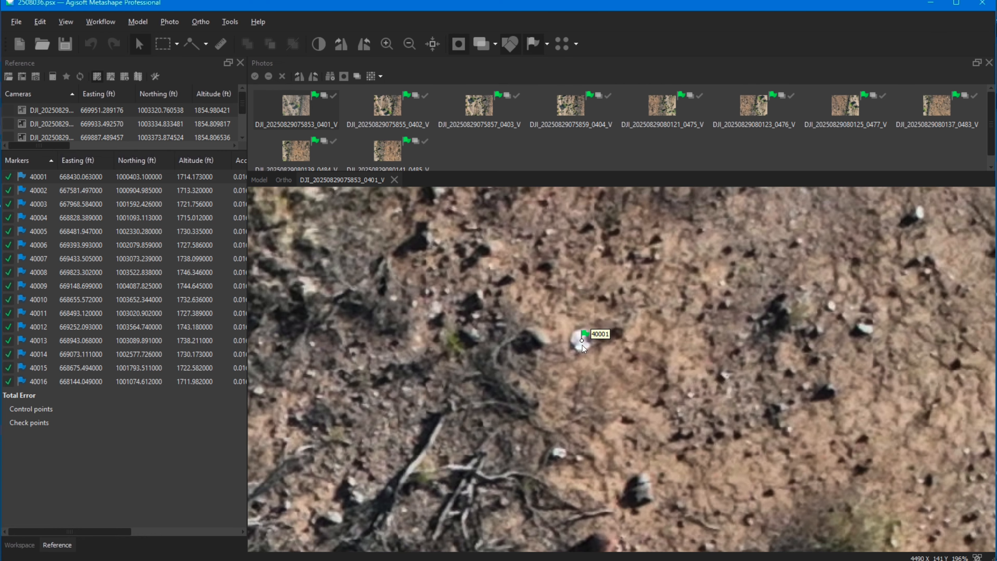
scroll(582, 344, down, 5)
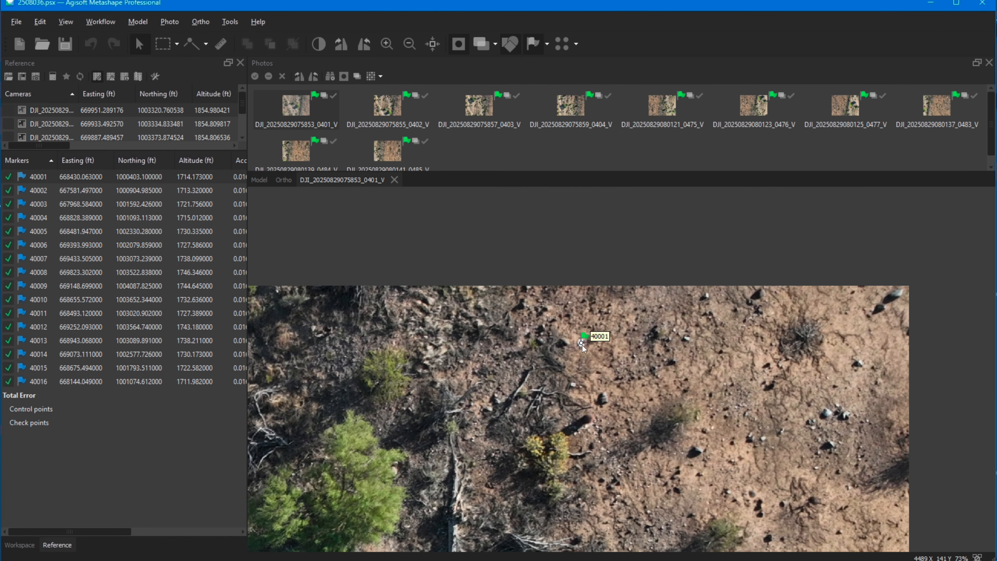
scroll(604, 394, down, 2)
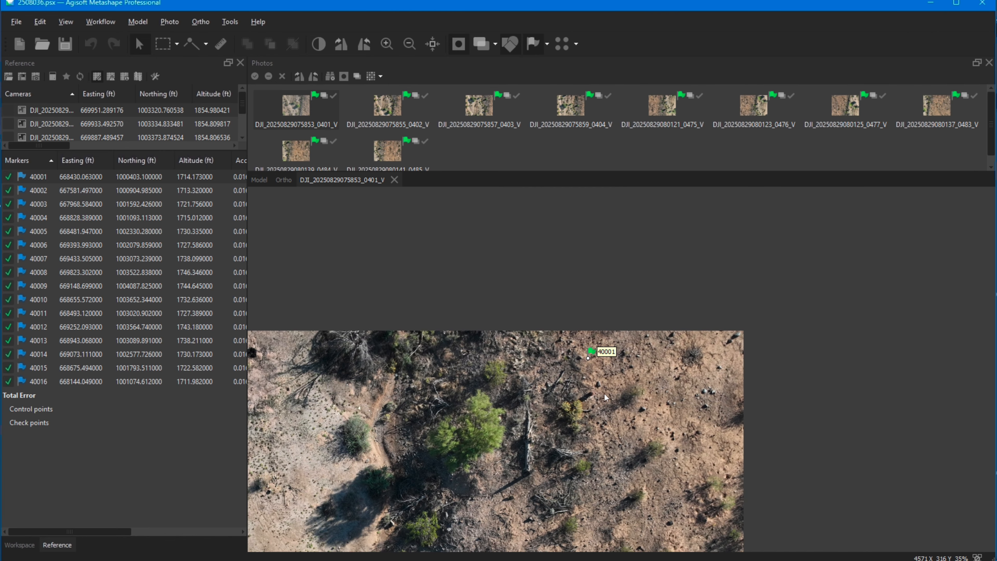
click(261, 179)
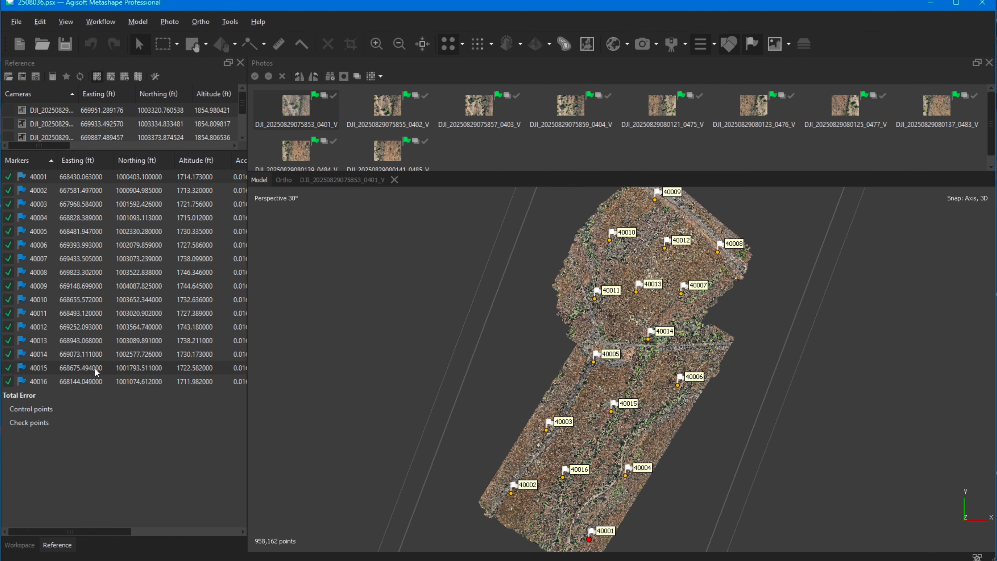
double_click(296, 105)
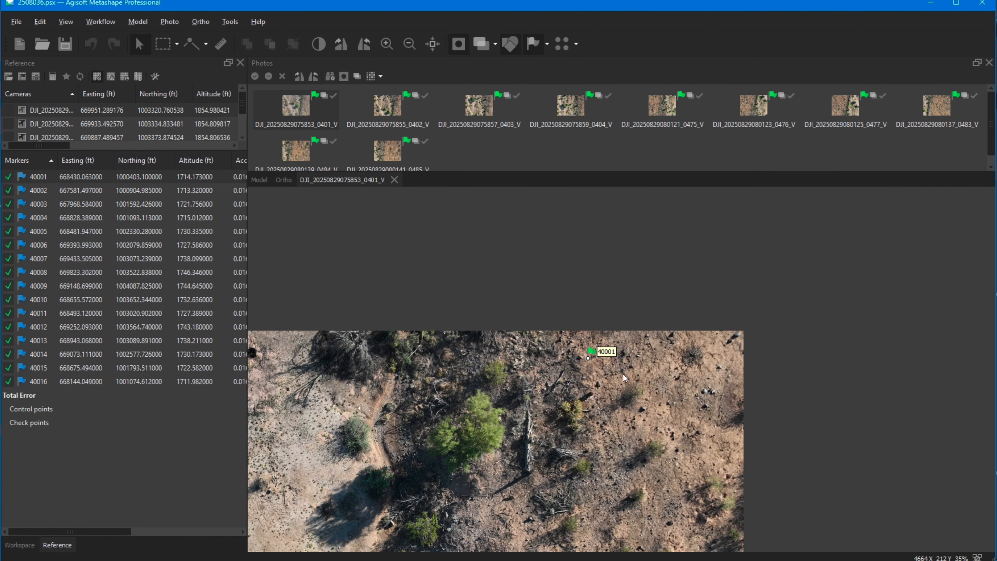
scroll(586, 362, up, 5)
scroll(595, 350, up, 4)
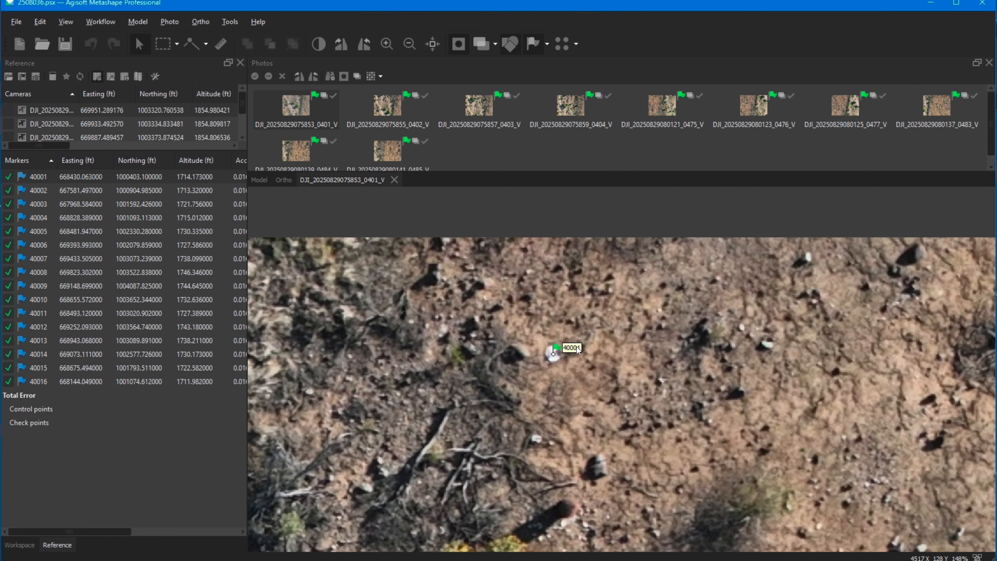
double_click(387, 104)
double_click(475, 104)
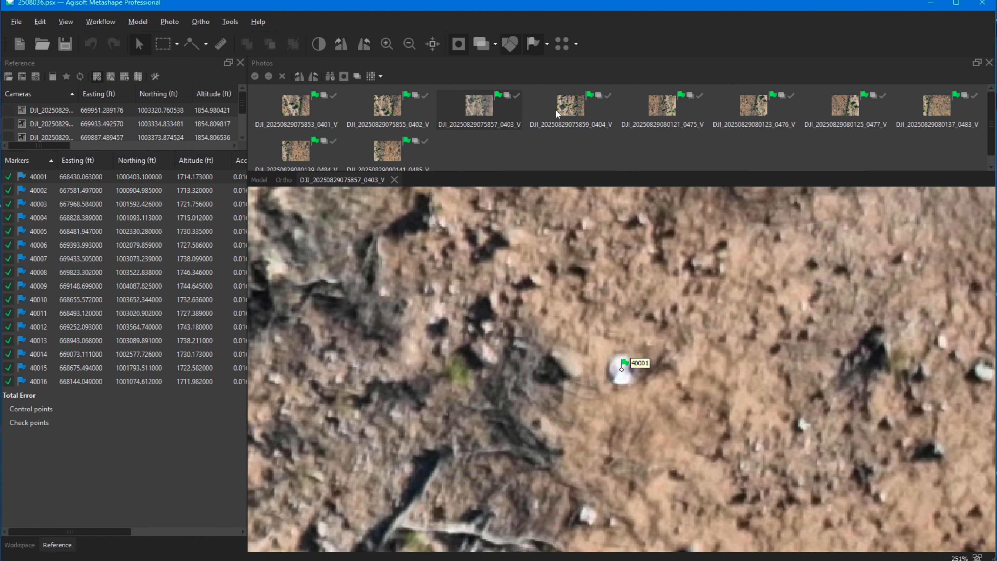
double_click(570, 109)
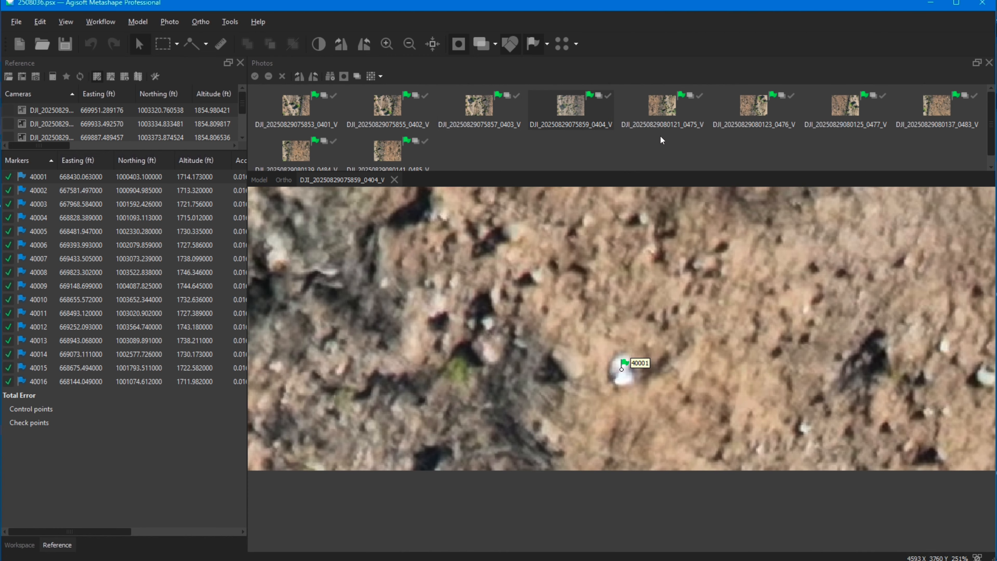
double_click(670, 102)
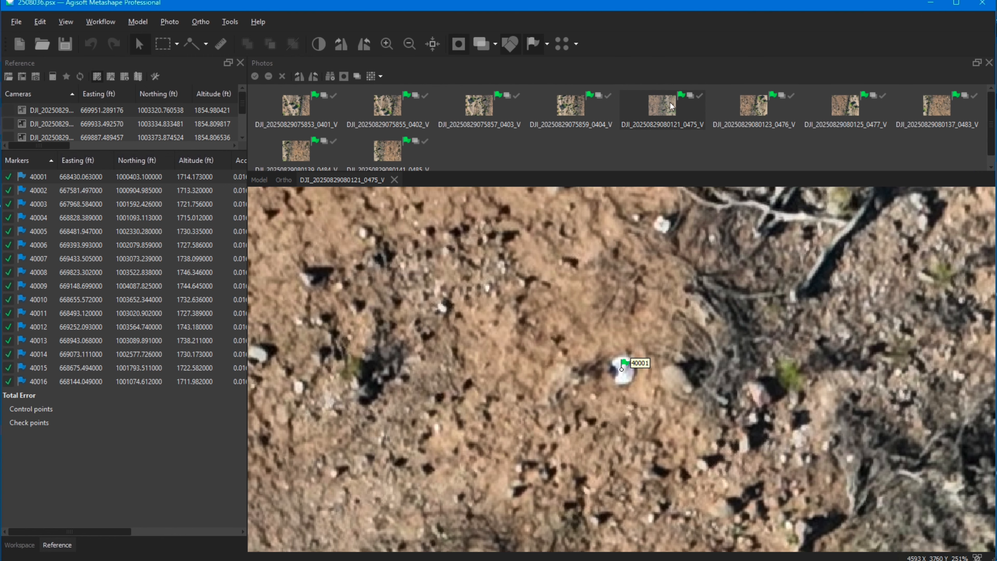
double_click(752, 105)
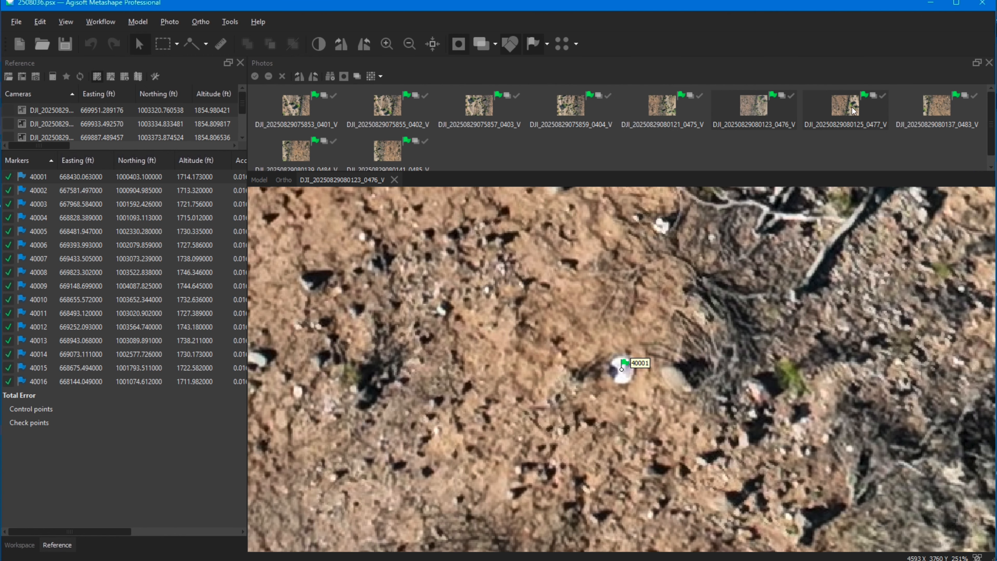
double_click(851, 107)
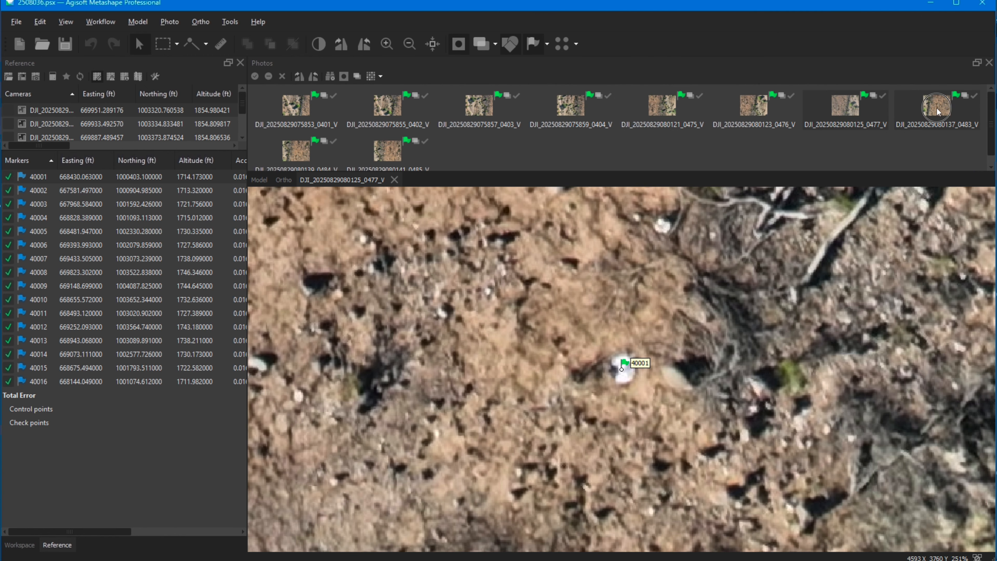
double_click(936, 111)
double_click(298, 151)
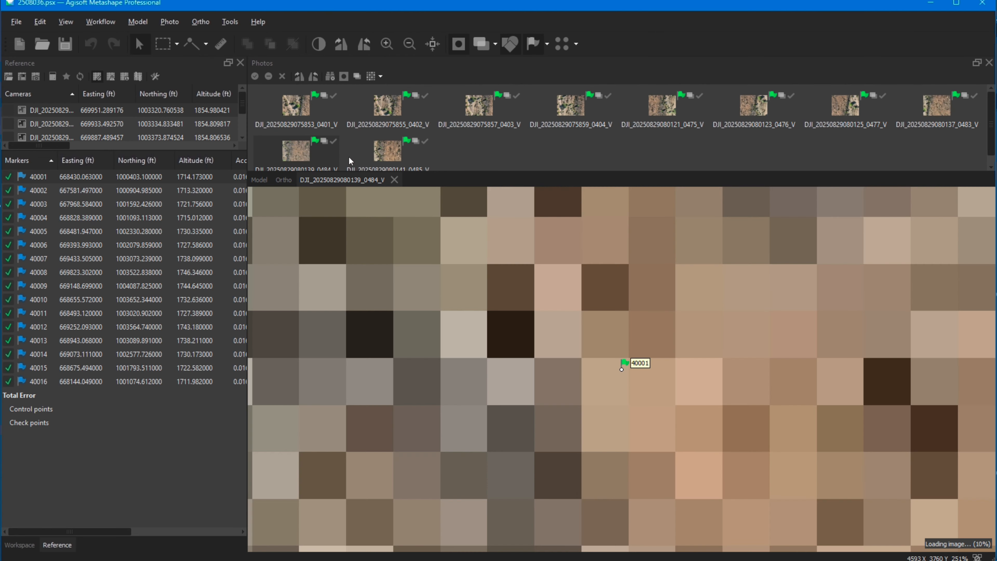
double_click(392, 148)
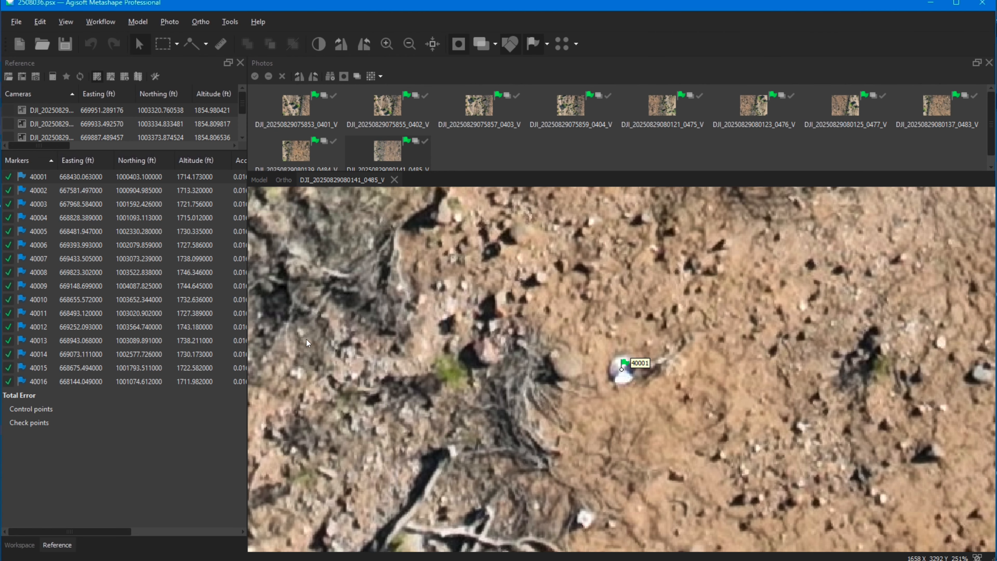
right_click(74, 188)
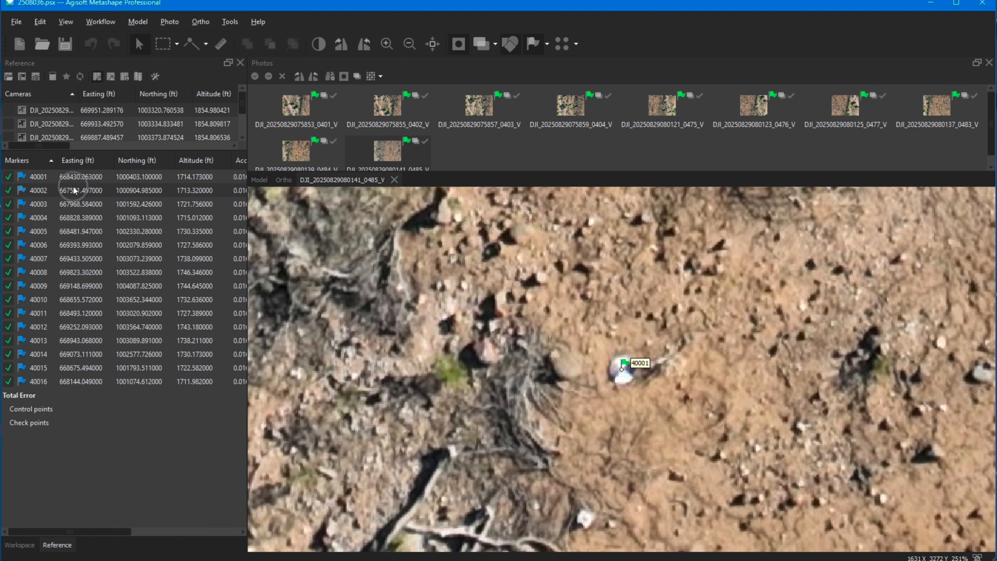
right_click(88, 192)
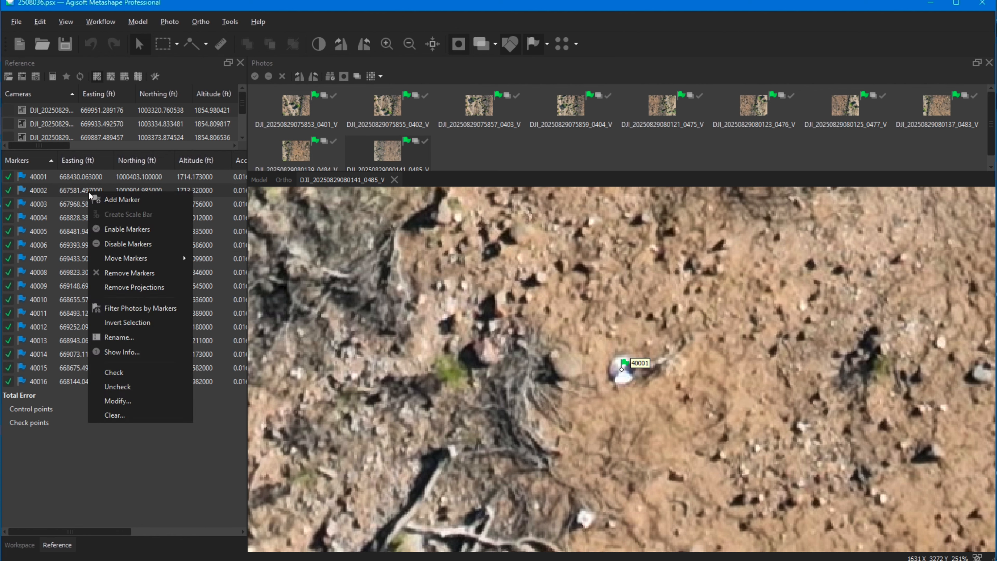
click(153, 310)
double_click(298, 107)
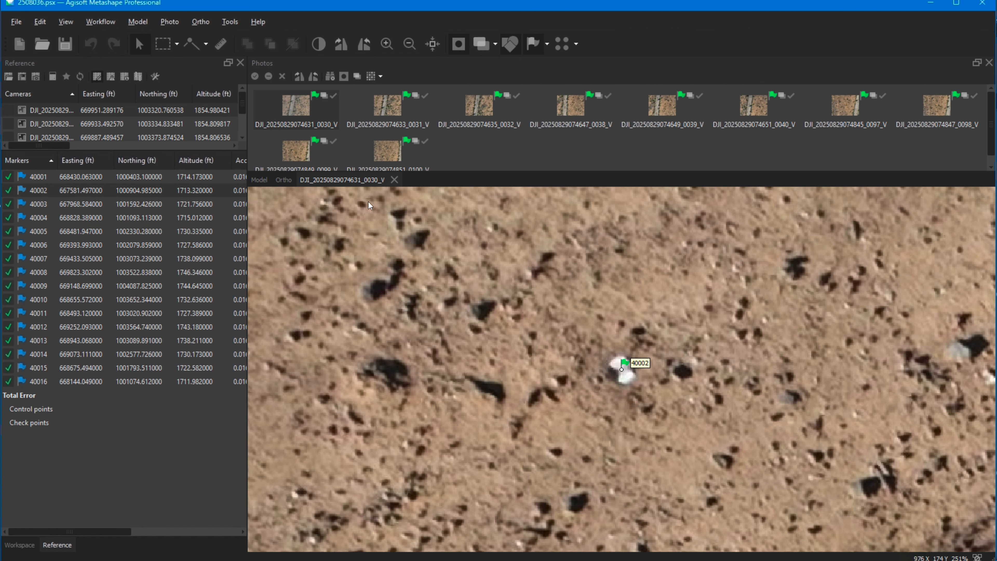
double_click(391, 103)
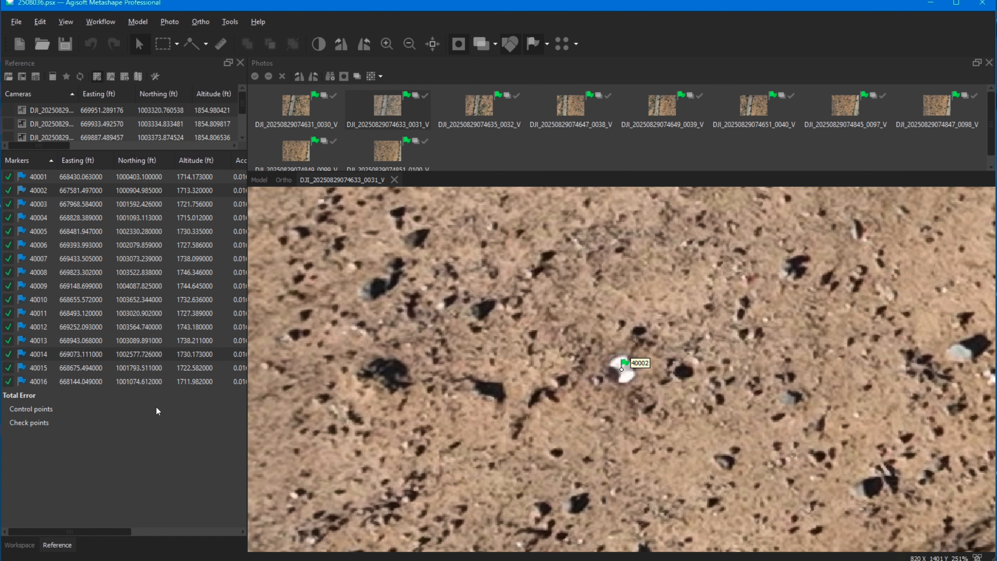
right_click(134, 383)
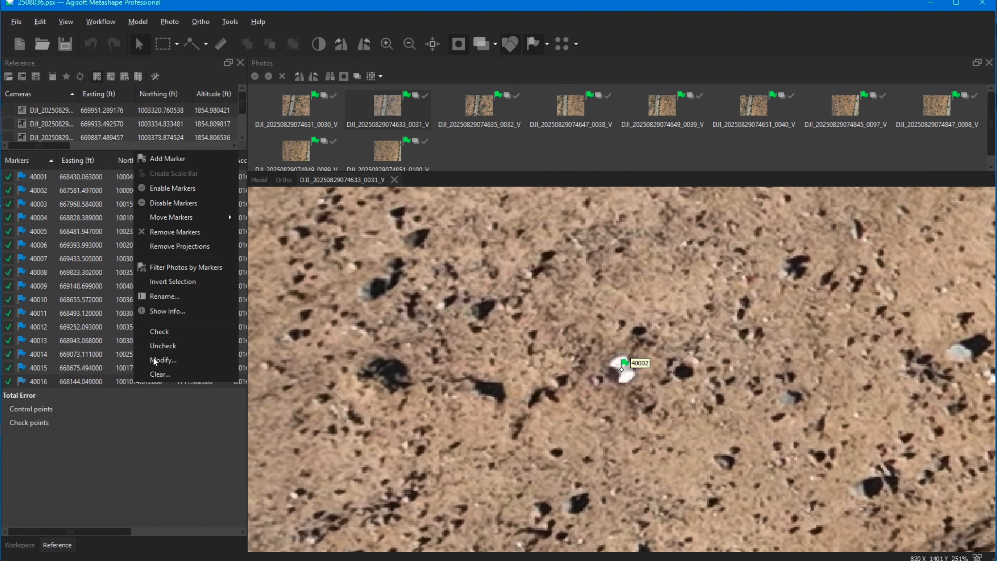
click(208, 267)
double_click(296, 103)
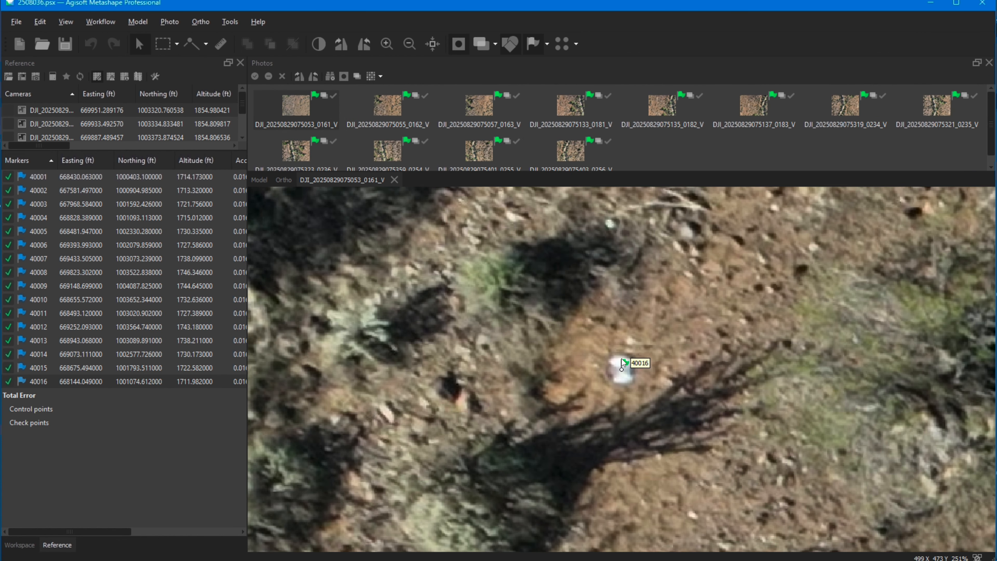
key(Page_Down)
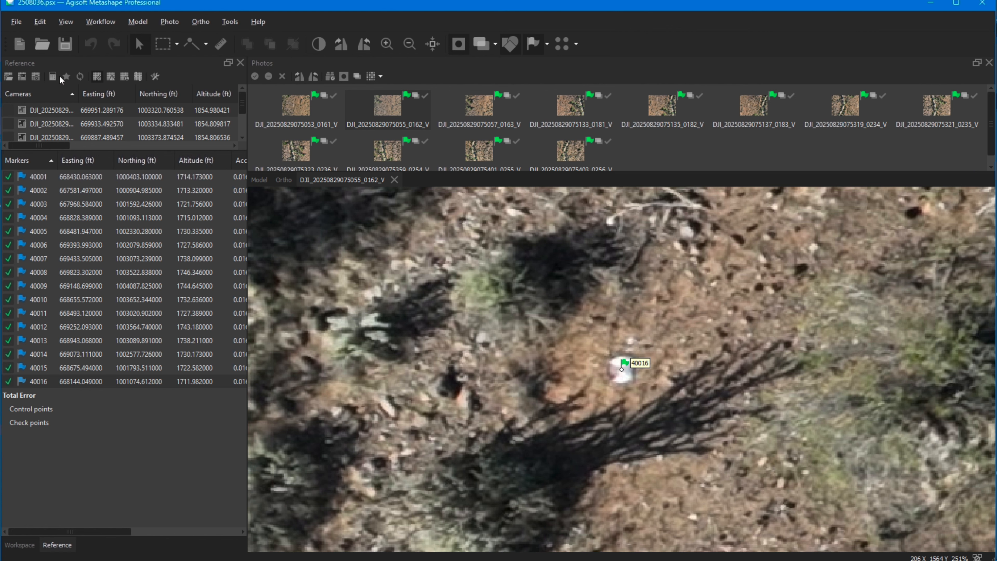
Step: Review the Optimize Camera Alignment options and leave them without running the optimization
click(67, 79)
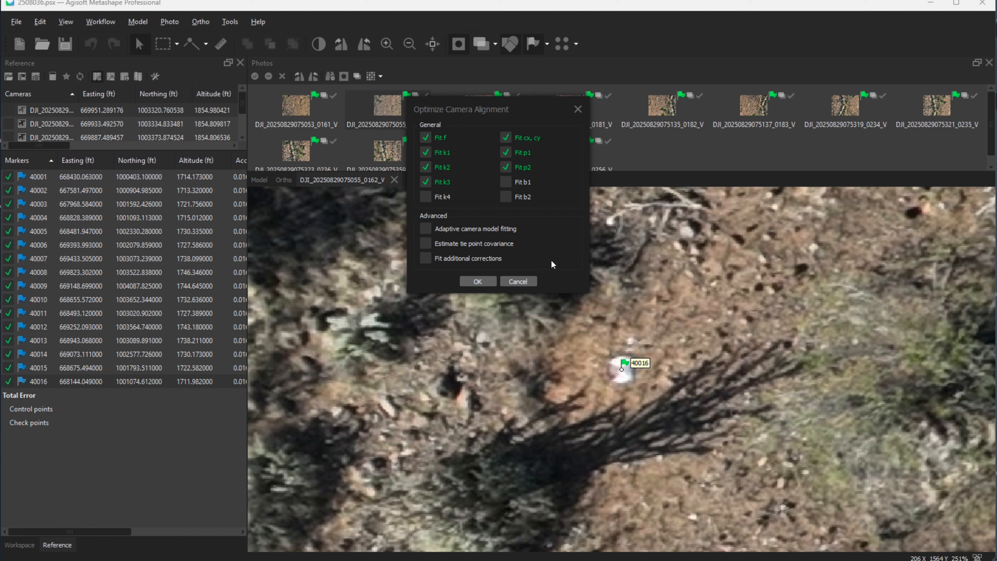
click(518, 281)
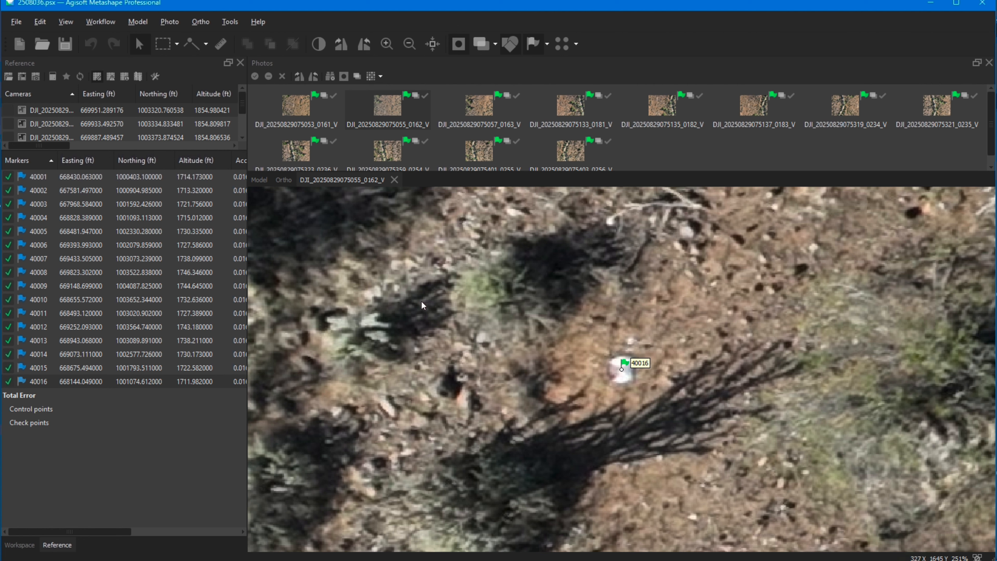
Step: Display the error values for the cameras and markers, and highlight marker 40002 in the 3D model view
click(111, 77)
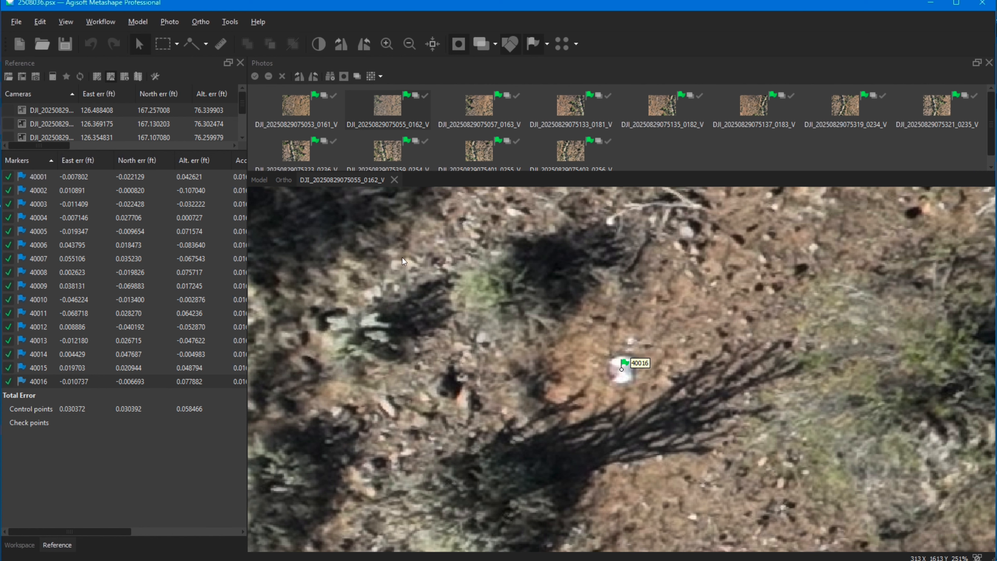
click(259, 180)
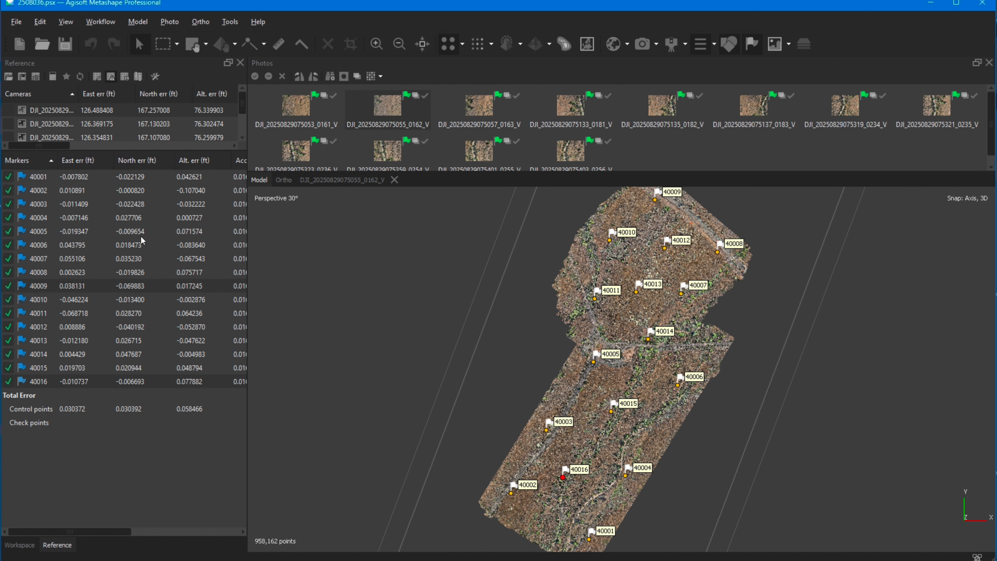
click(192, 192)
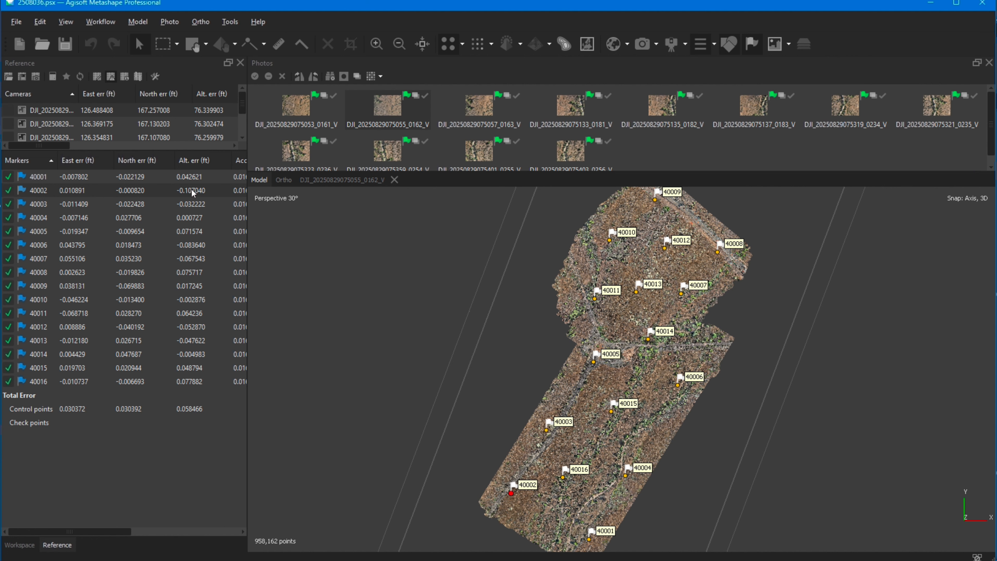
Step: Switch marker 40002 to a check point and back to a control point twice to compare its errors
click(9, 192)
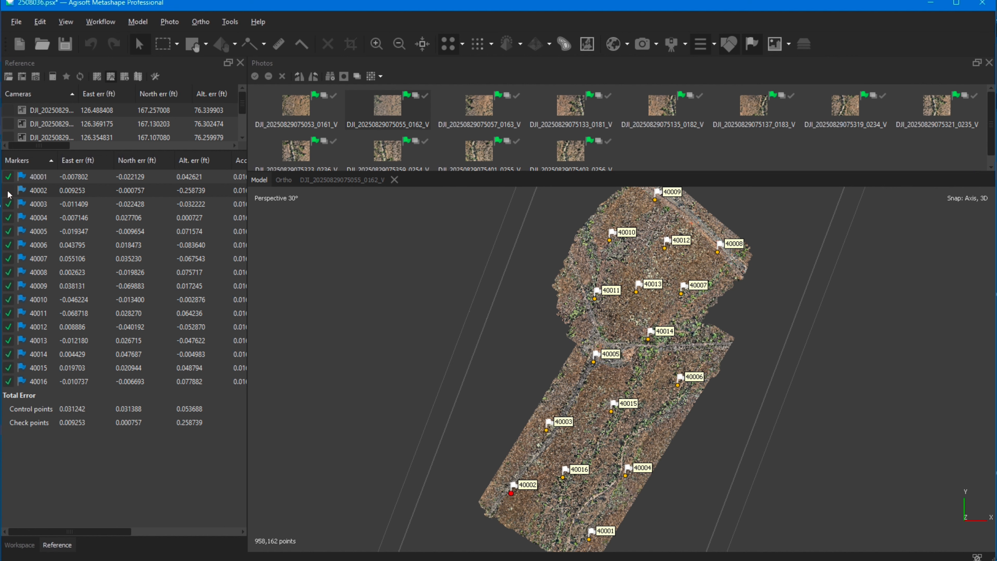
click(8, 192)
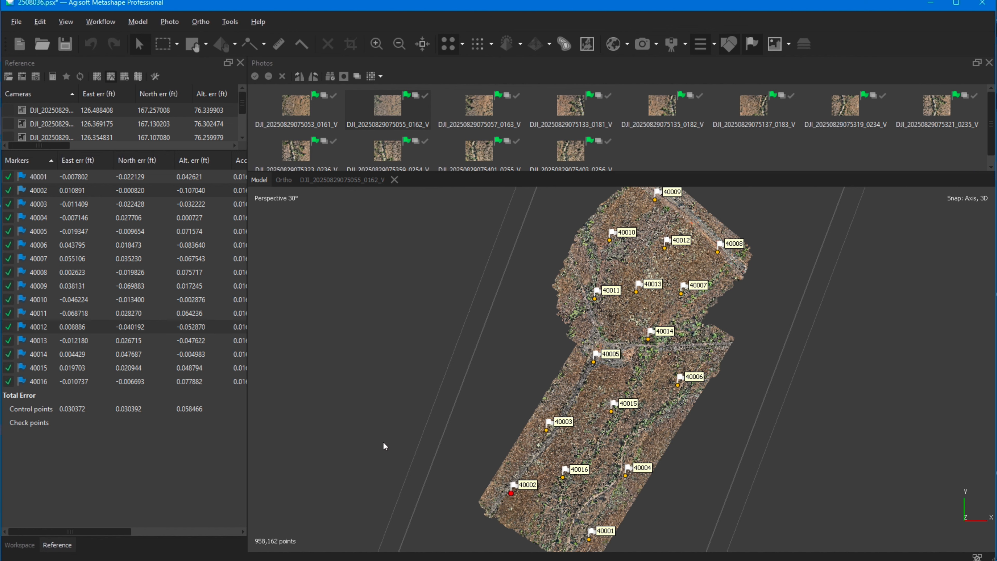
click(9, 191)
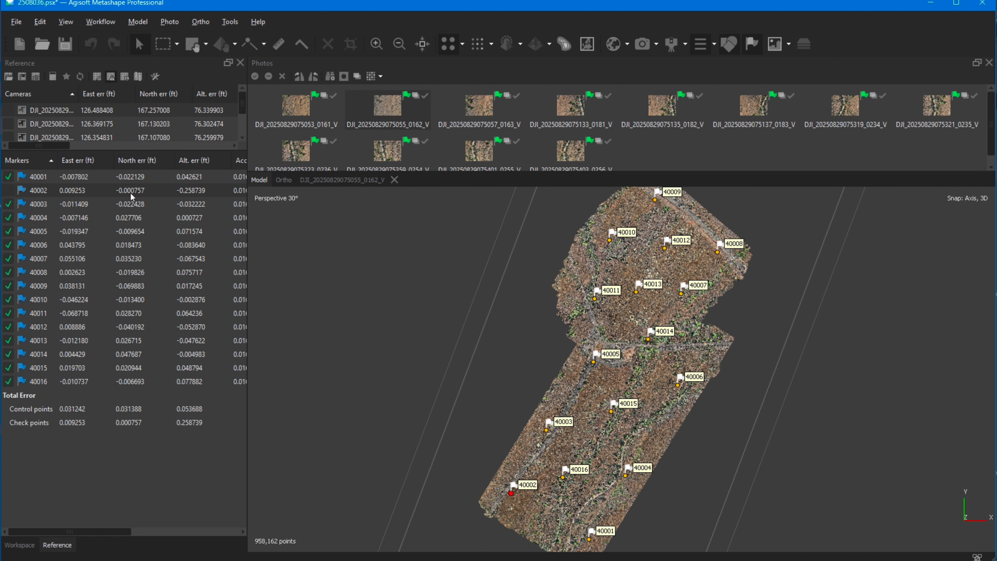
click(9, 191)
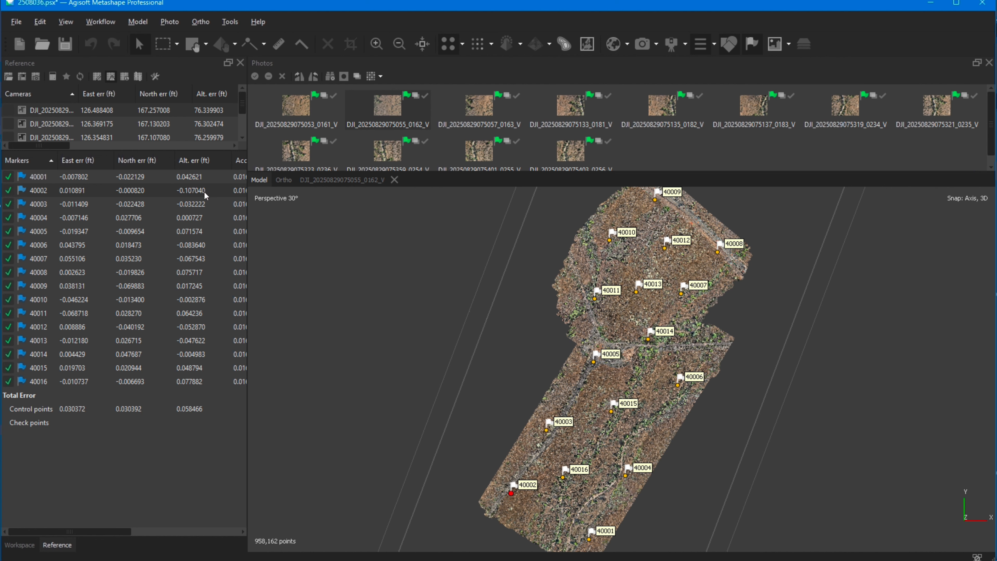
Step: Test markers 40003, 40004, 40005 and 40006 one at a time as check points, re-enabling each as a control point
click(7, 204)
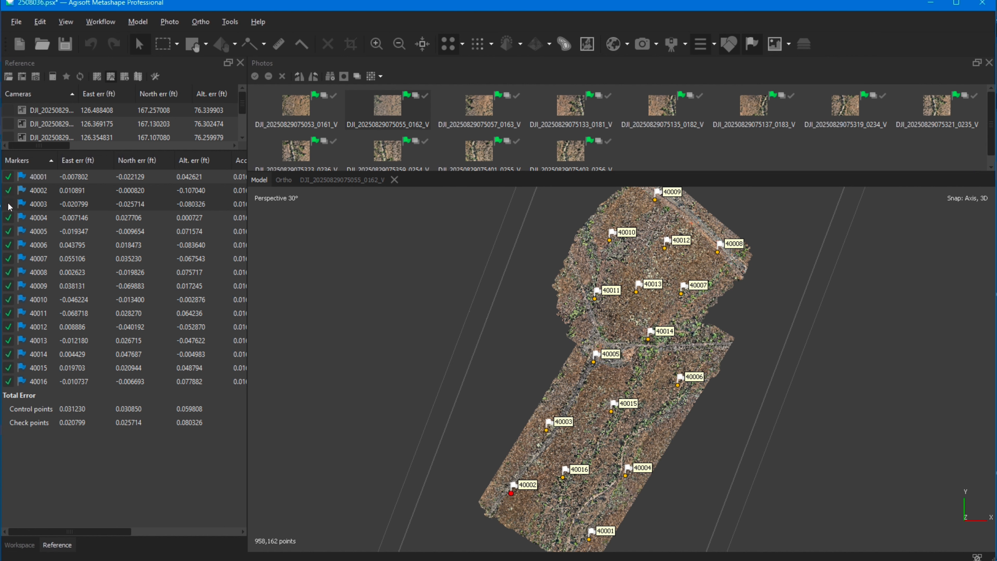
click(9, 204)
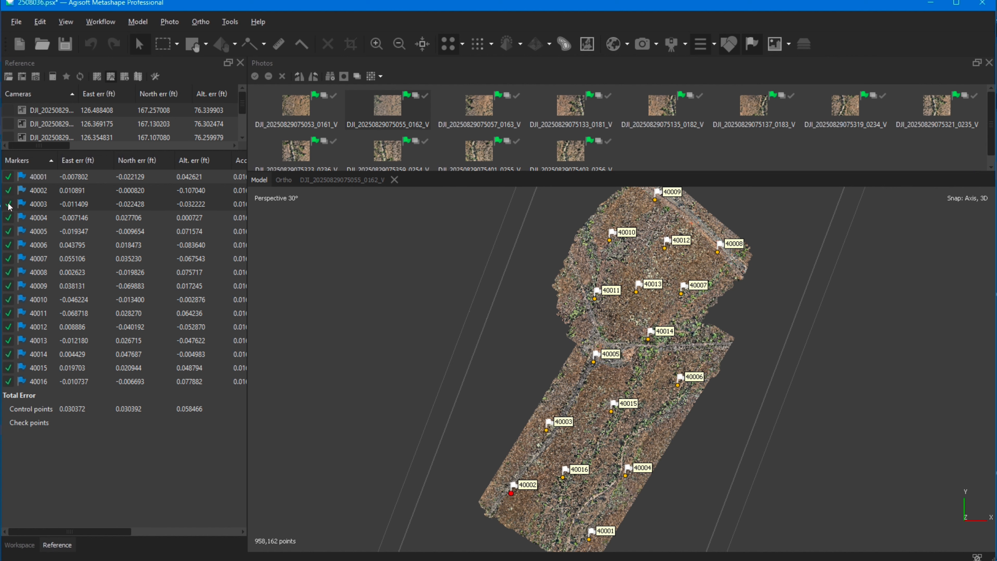
click(8, 218)
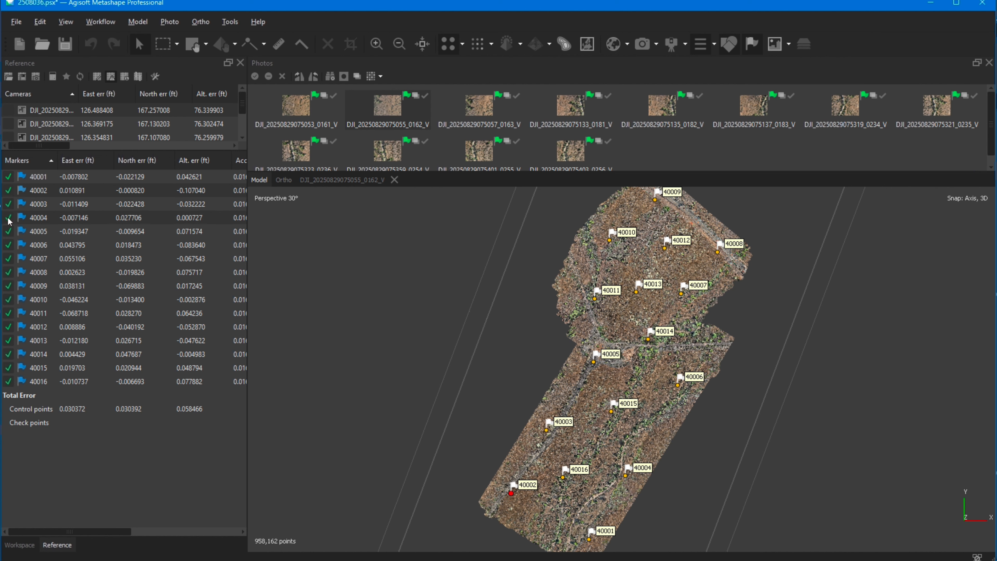
click(8, 217)
click(8, 232)
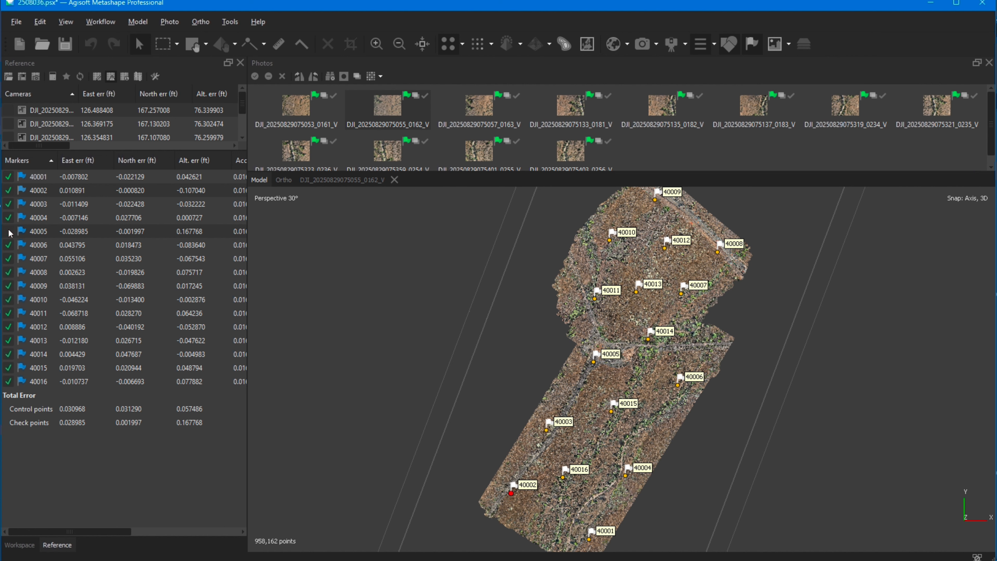
click(8, 232)
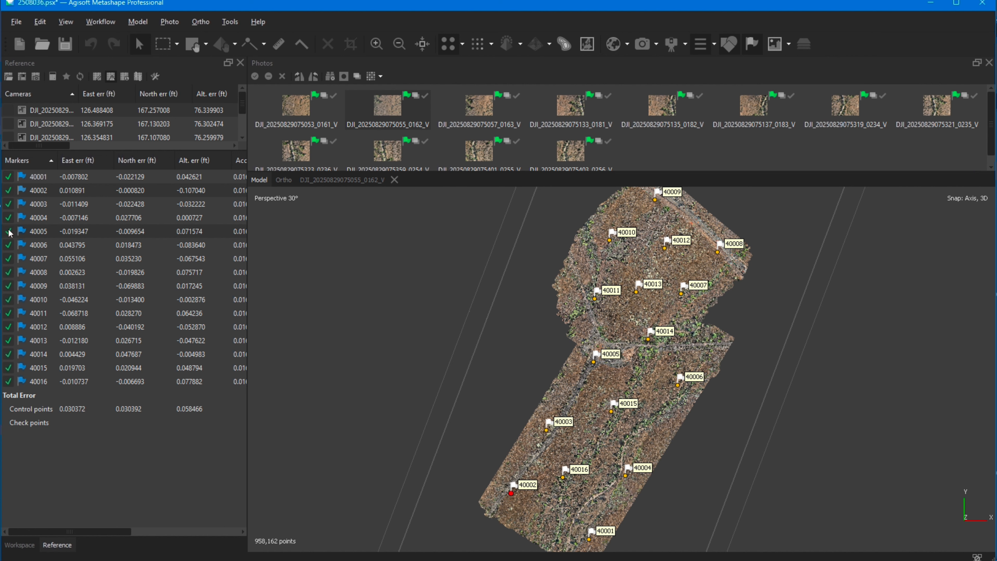
click(37, 232)
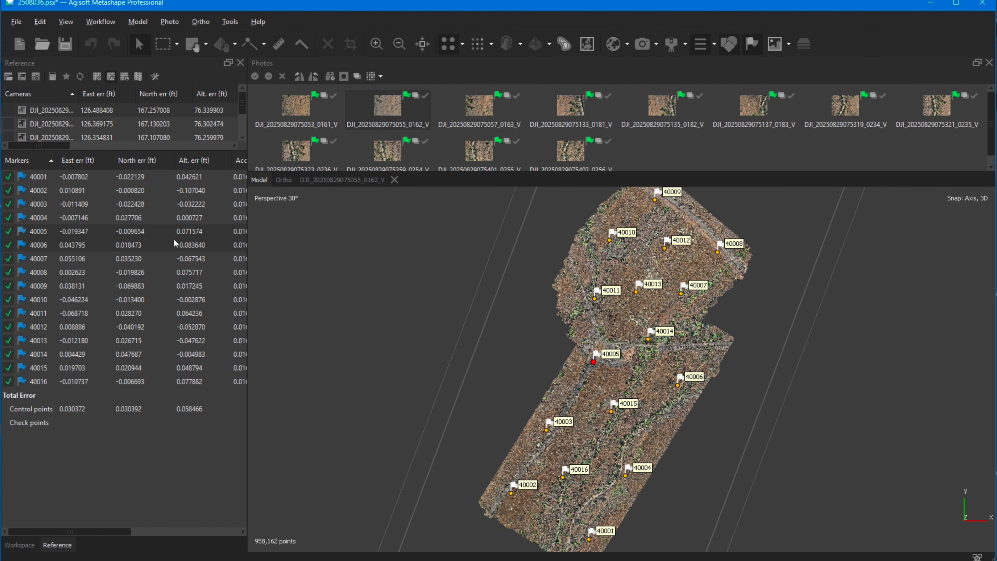
click(9, 245)
click(9, 245)
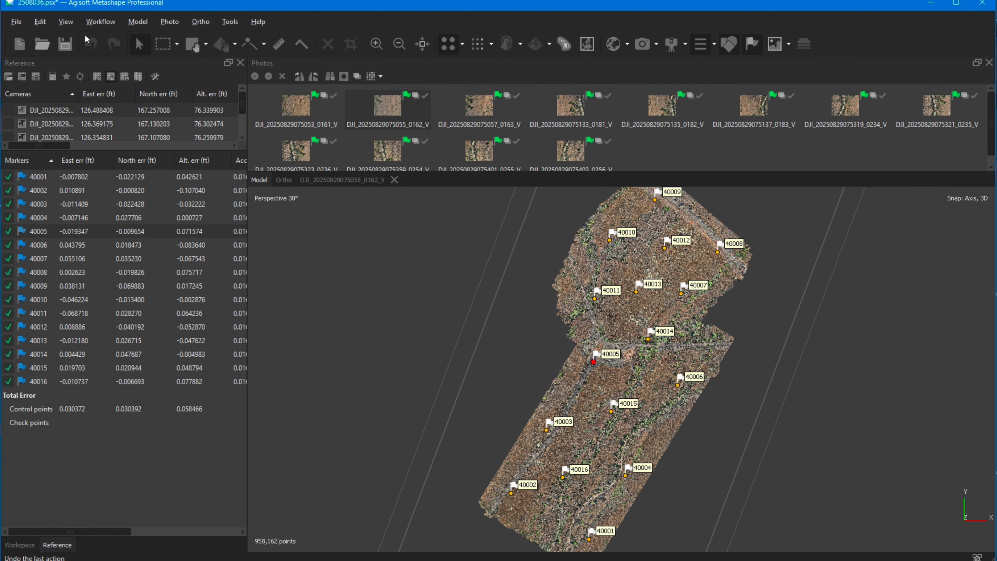
Step: Look over the available workflow processing commands, then show the workspace contents of Chunk 1
click(103, 23)
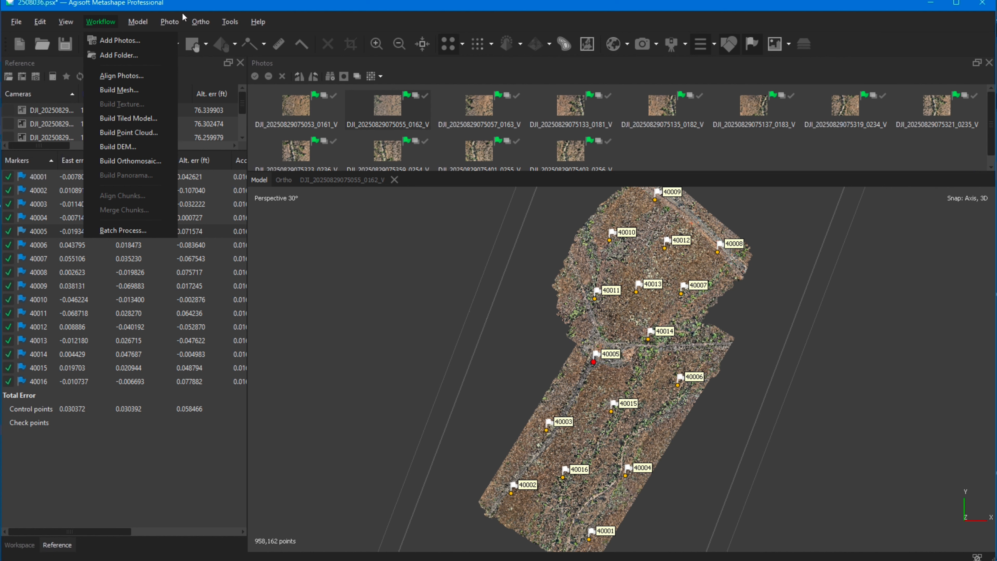
click(188, 3)
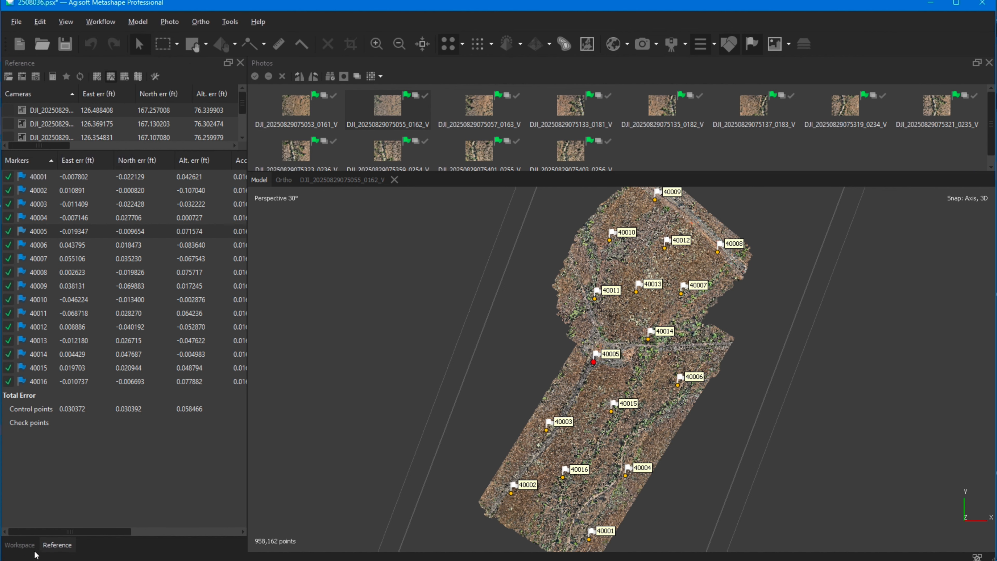
click(21, 544)
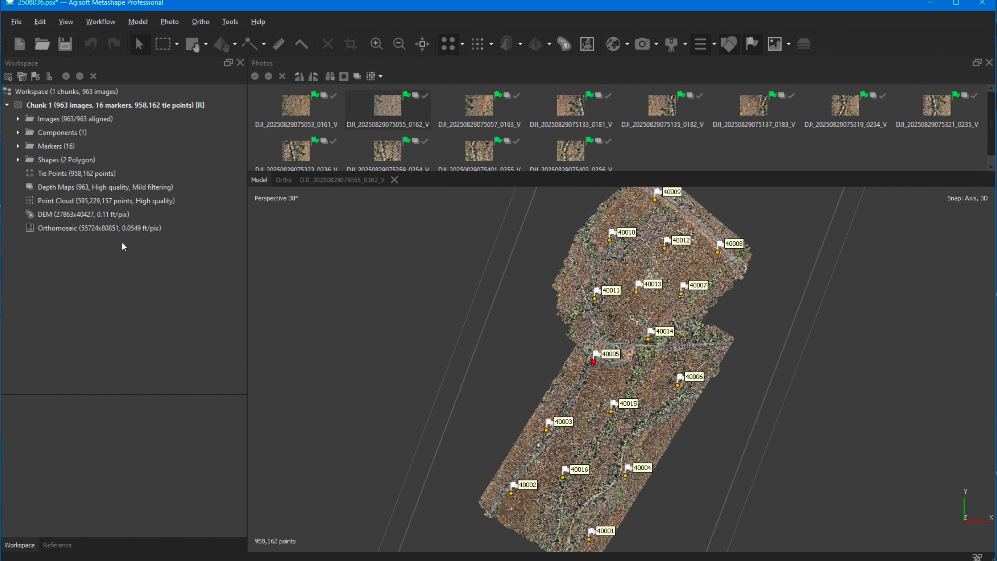
Step: Show the point cloud's properties and enlarge the property list to read its depth map and point cloud generation parameters
click(70, 204)
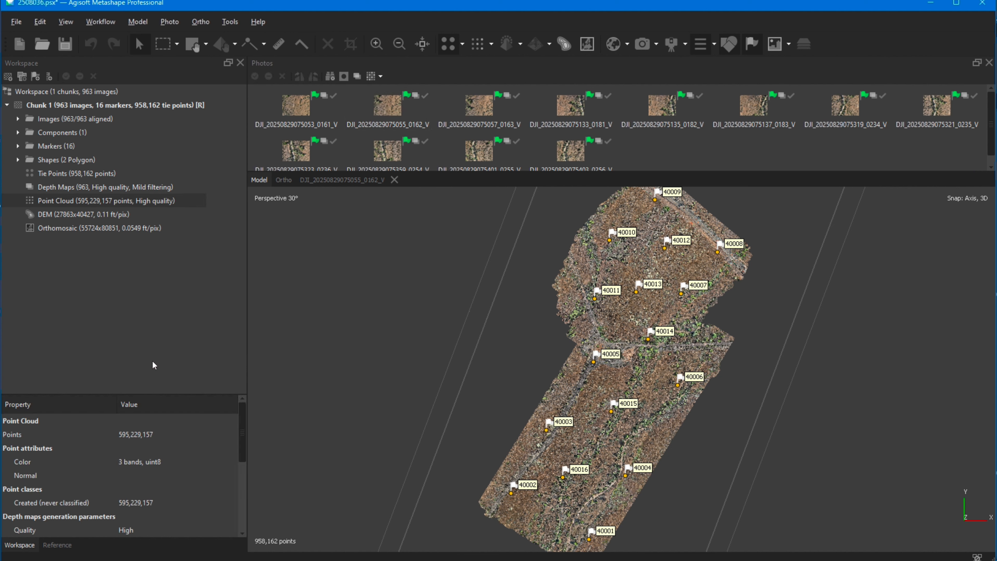
drag(190, 395, 183, 237)
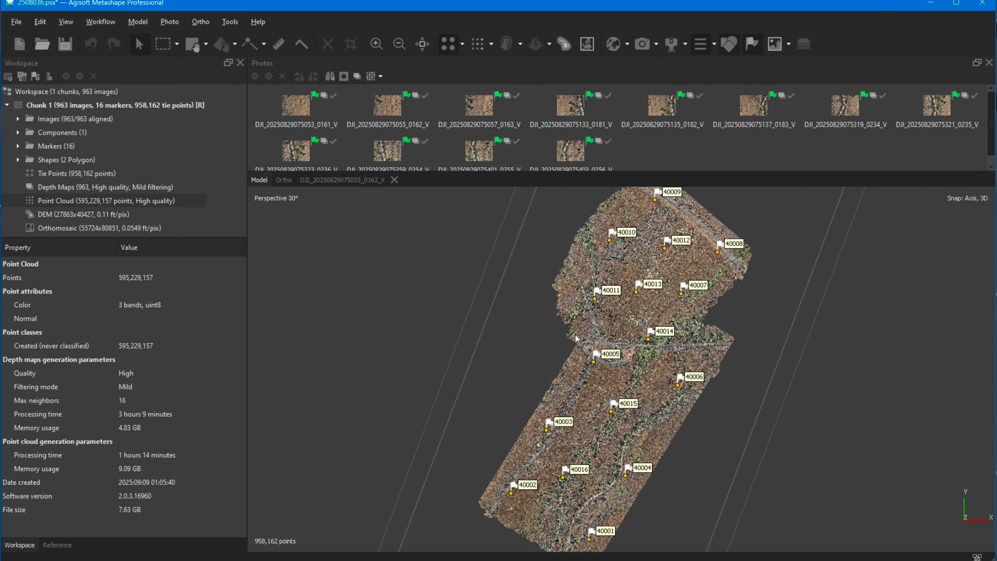
scroll(403, 311, down, 4)
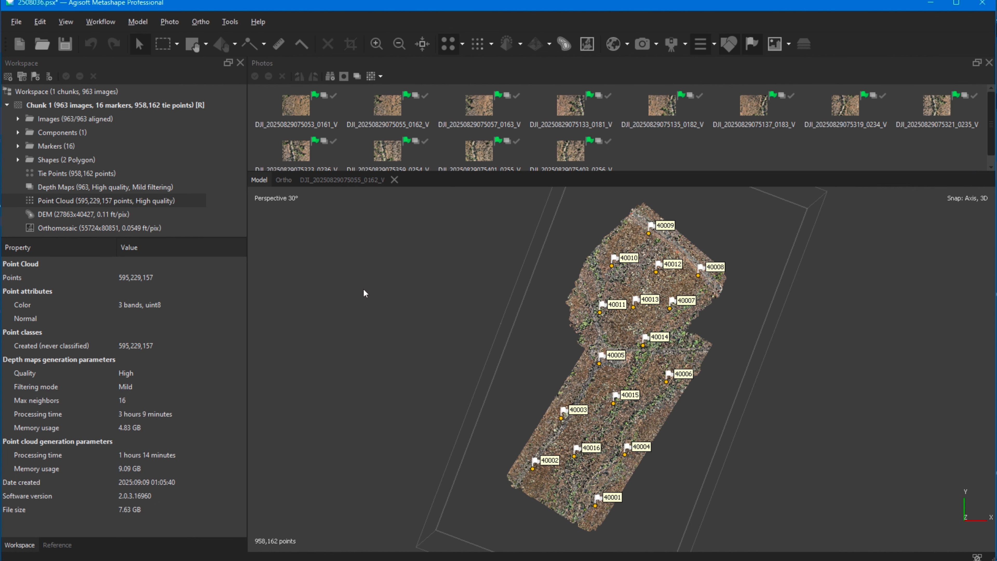
Step: Review the DEM's size, coordinate system and reconstruction parameters, and look over the available processing commands
click(58, 215)
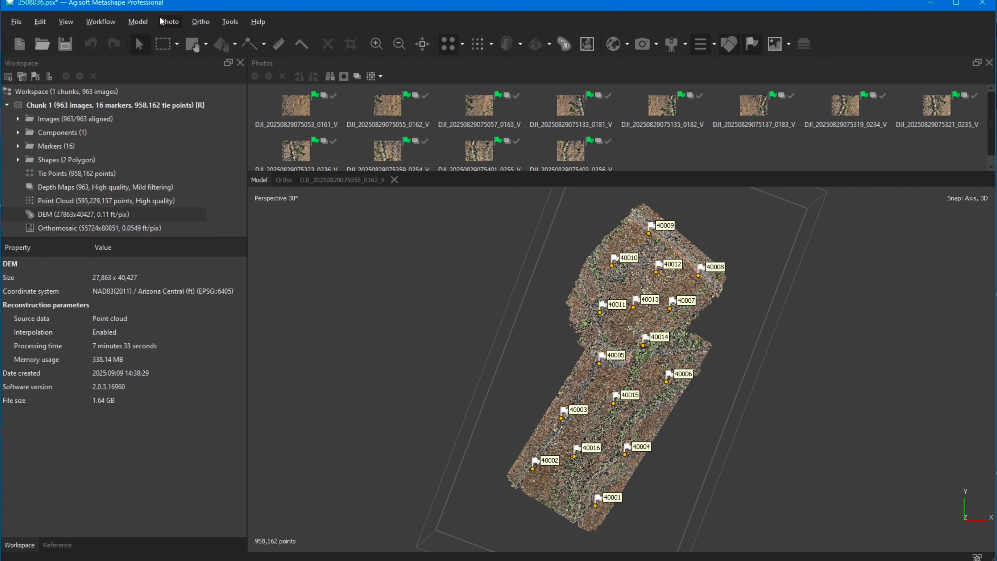
click(96, 23)
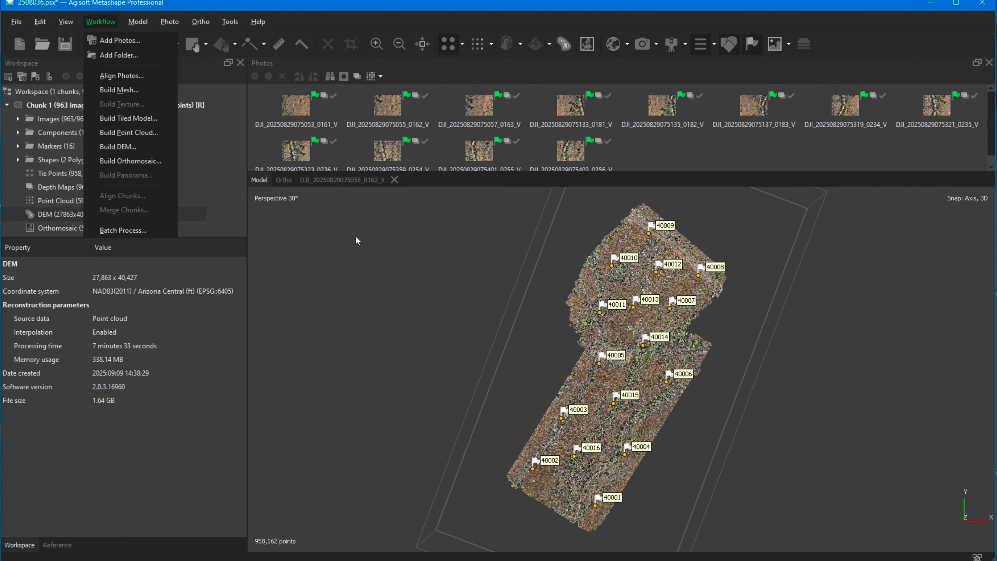
click(338, 18)
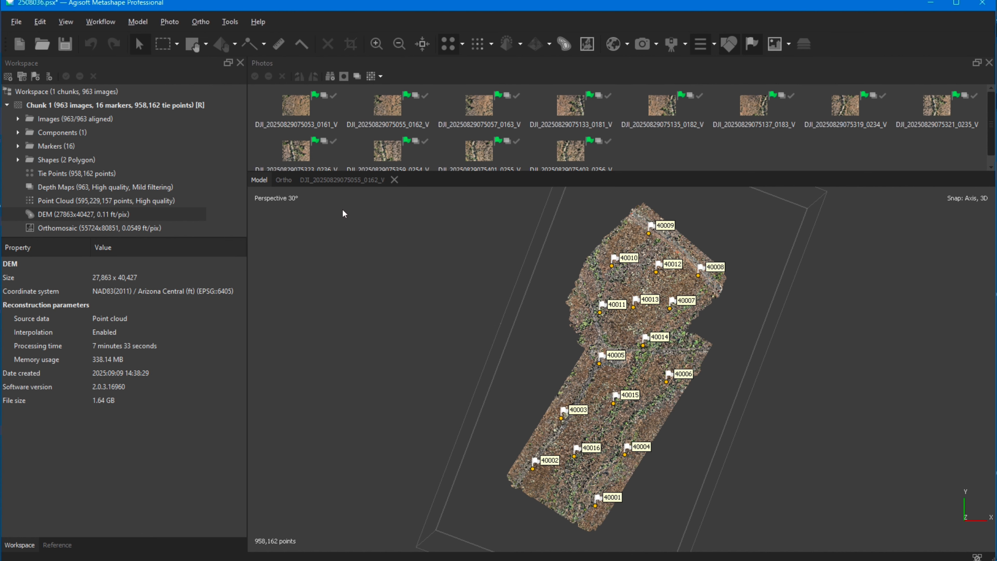
Step: Display the DEM coloured by elevation in the ortho view, hide the markers and inspect the terrain surface
click(284, 179)
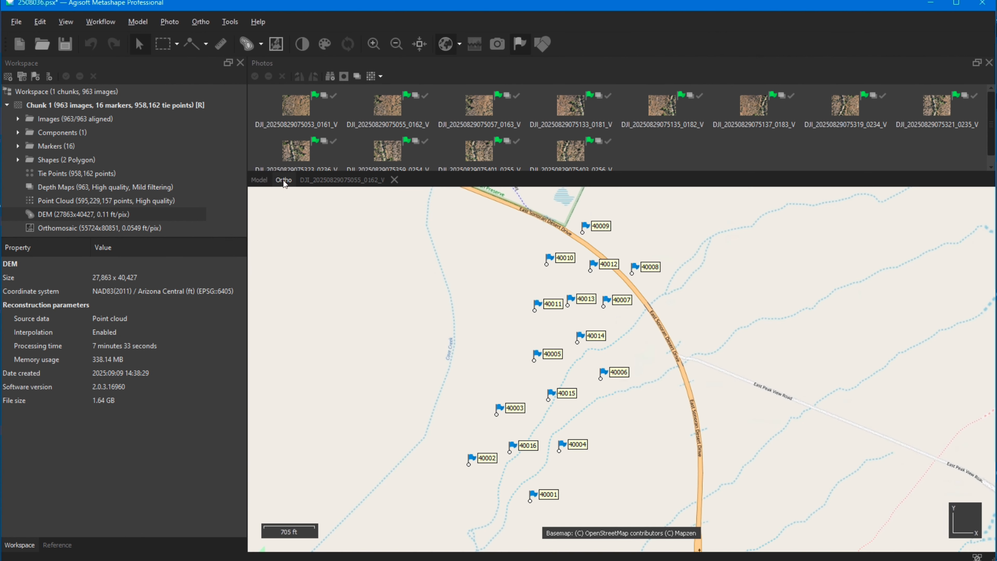
click(247, 45)
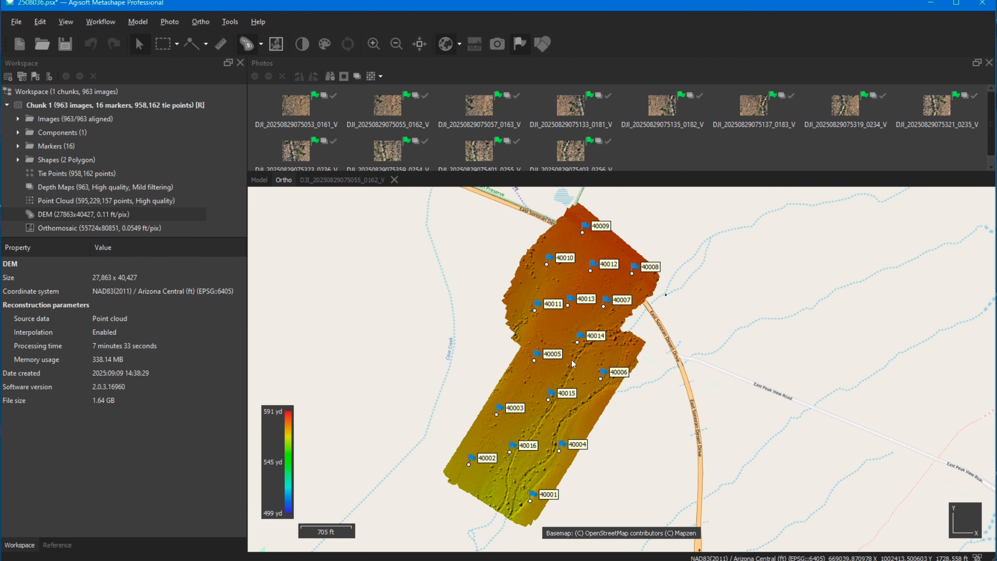
scroll(572, 359, up, 1)
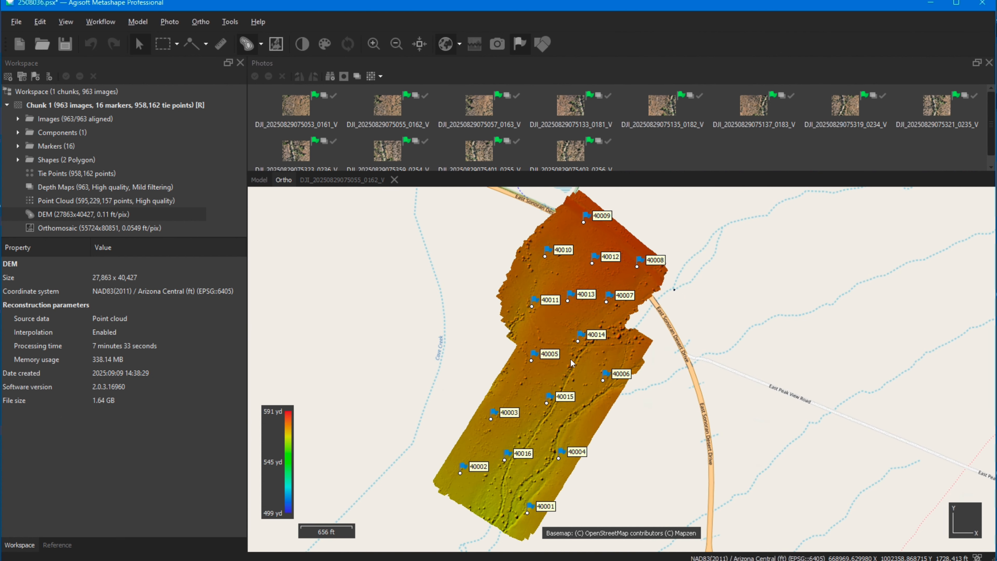
click(520, 44)
scroll(568, 363, up, 1)
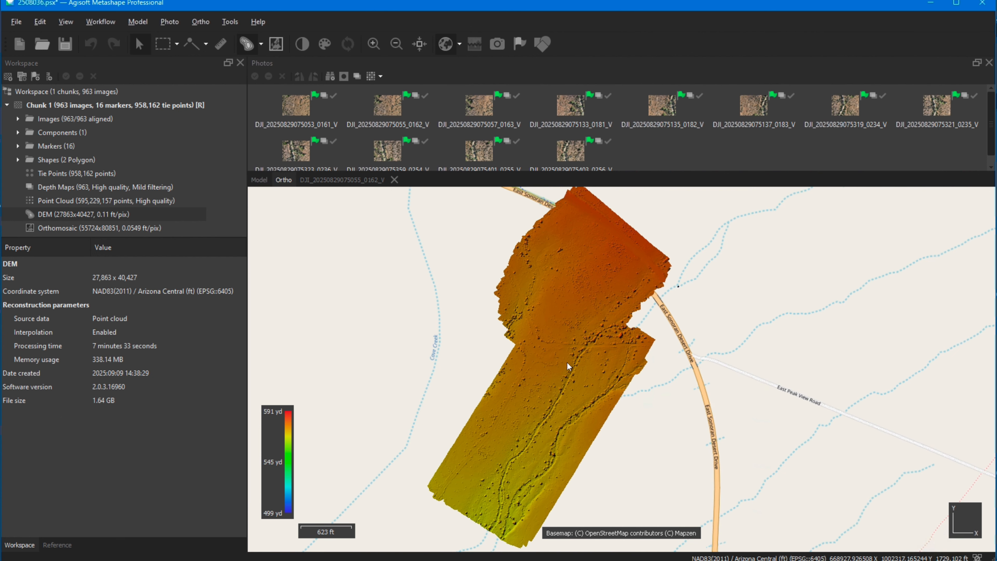
scroll(566, 362, up, 1)
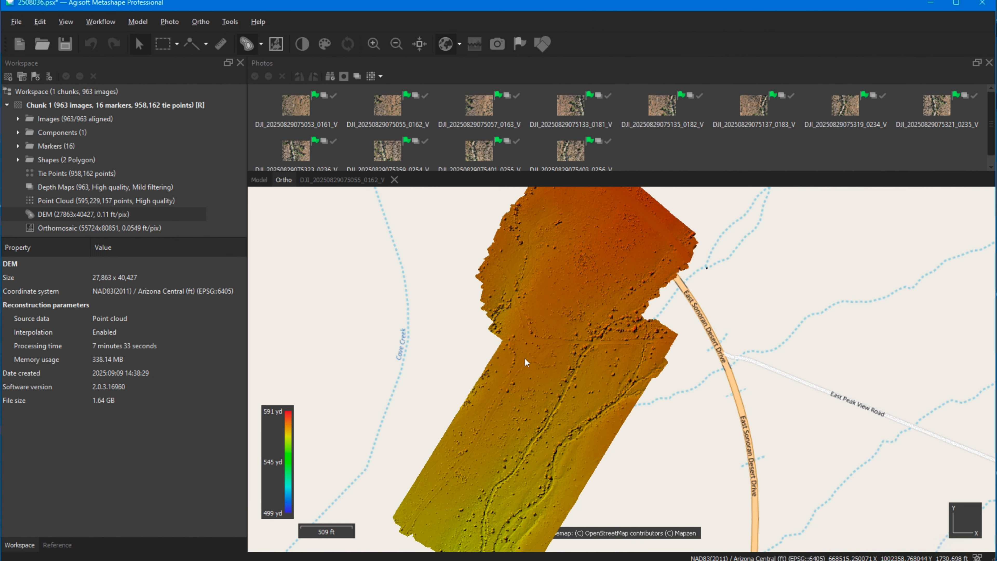
scroll(536, 341, down, 2)
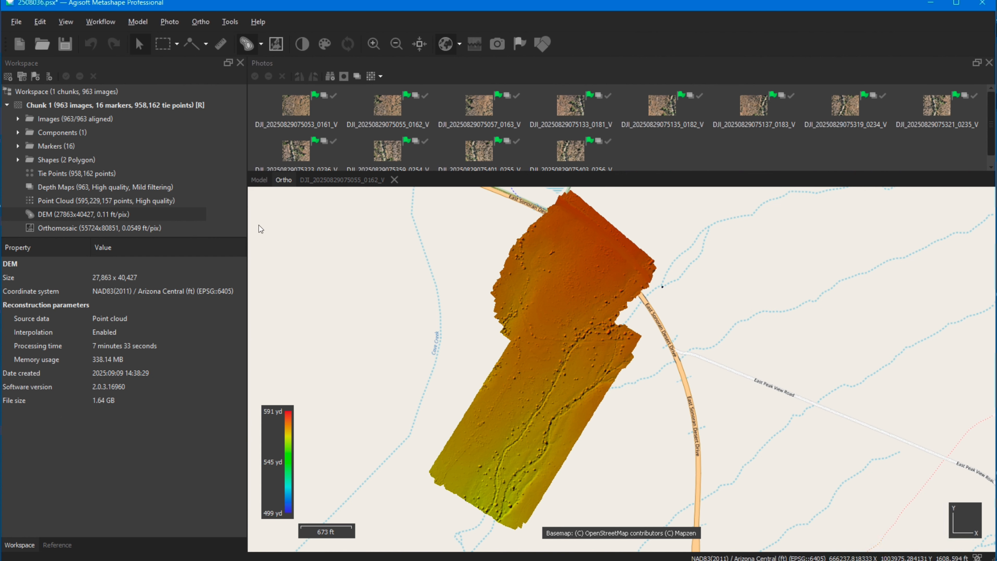
Step: Review the orthomosaic's properties and display the orthomosaic in the ortho view in place of the DEM
click(99, 22)
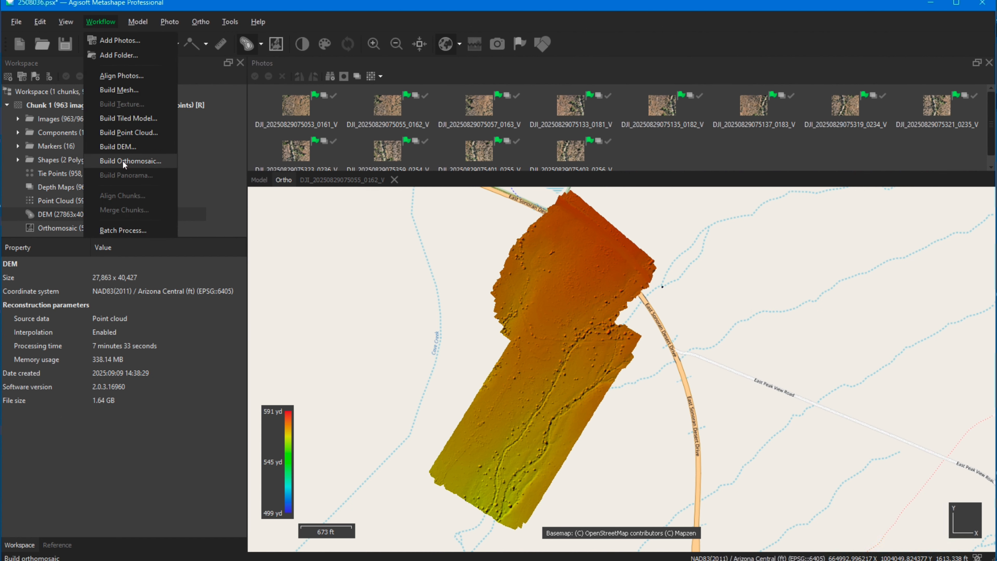
click(217, 4)
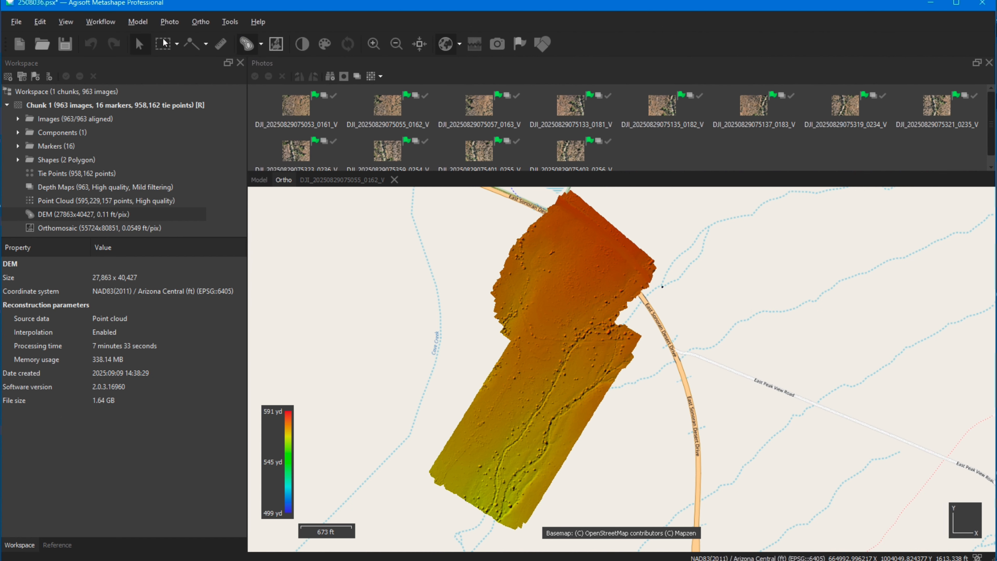
click(61, 229)
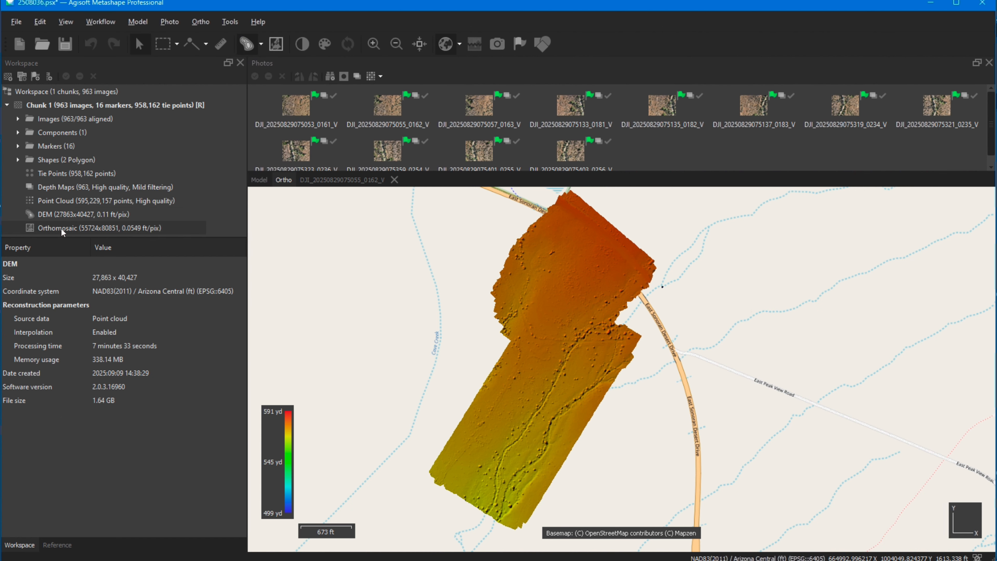
click(276, 44)
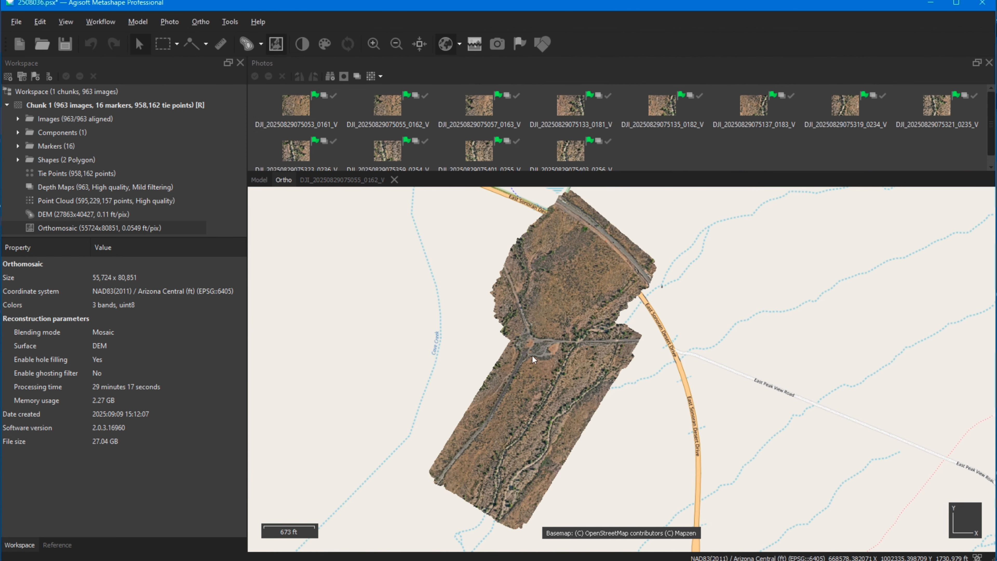
scroll(532, 355, up, 1)
scroll(554, 358, up, 5)
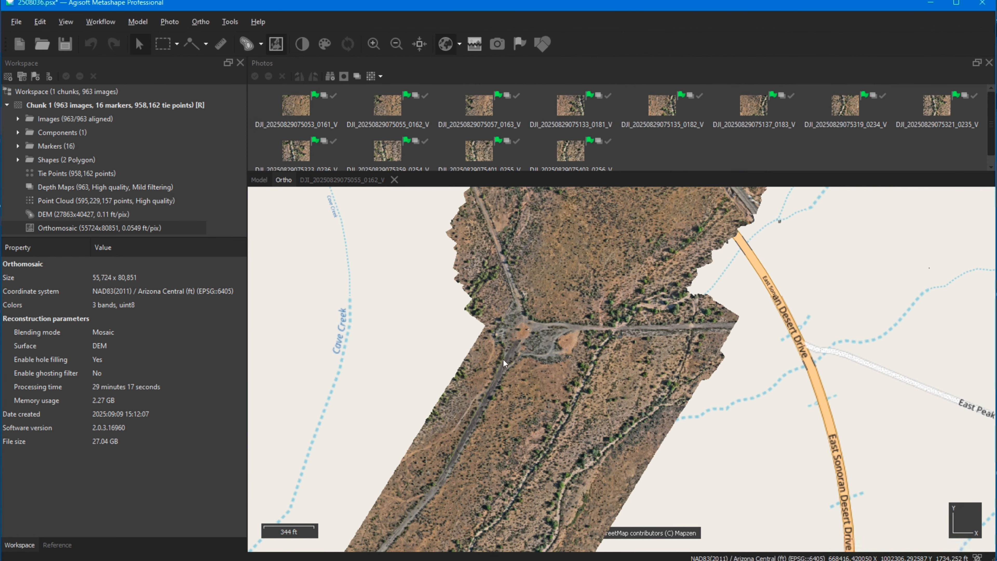
Step: Show the orthomosaic seamlines and examine how the individual photo patches join along the road and washes
scroll(505, 362, down, 5)
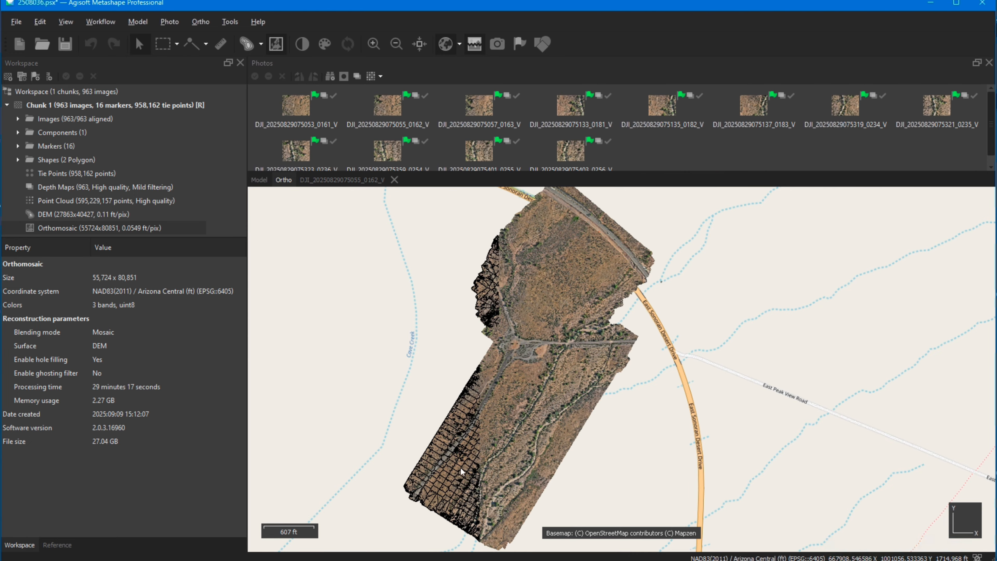
scroll(461, 469, up, 5)
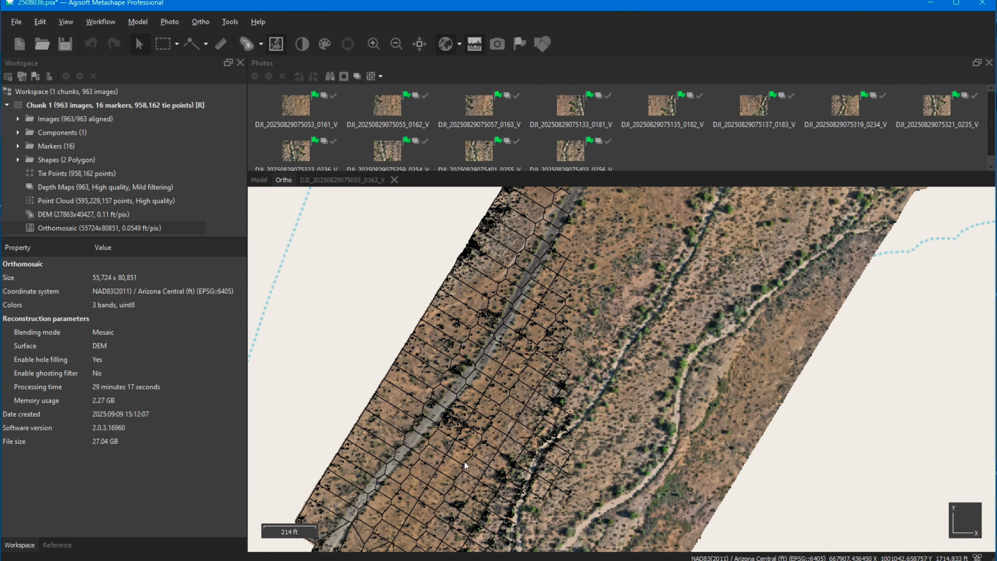
scroll(508, 423, up, 2)
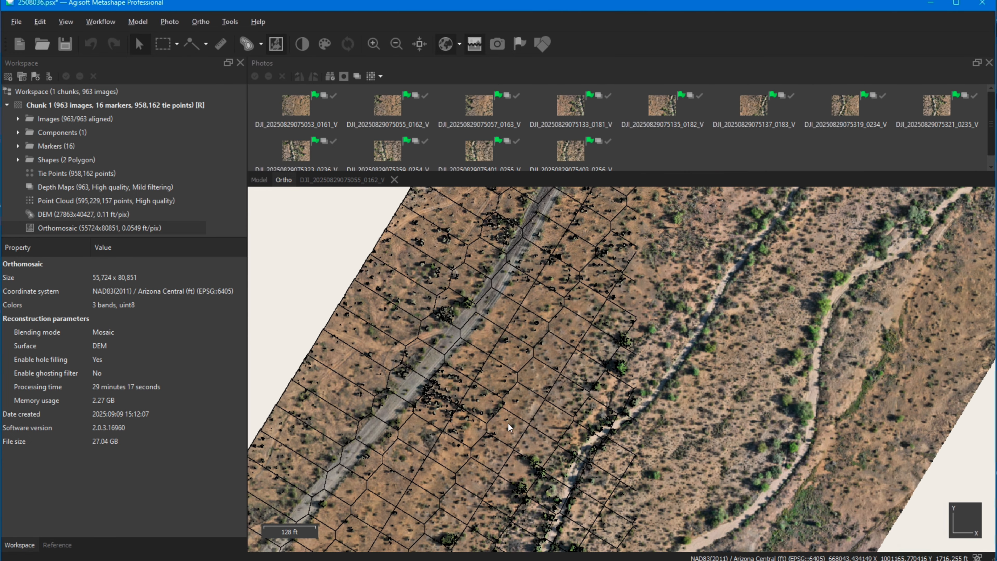
scroll(508, 423, up, 1)
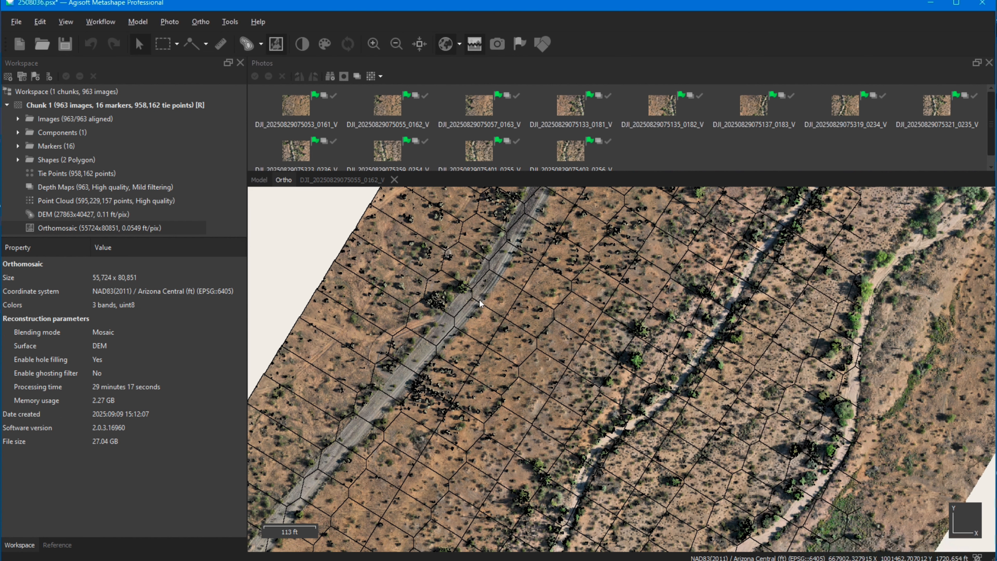
drag(509, 366, 497, 288)
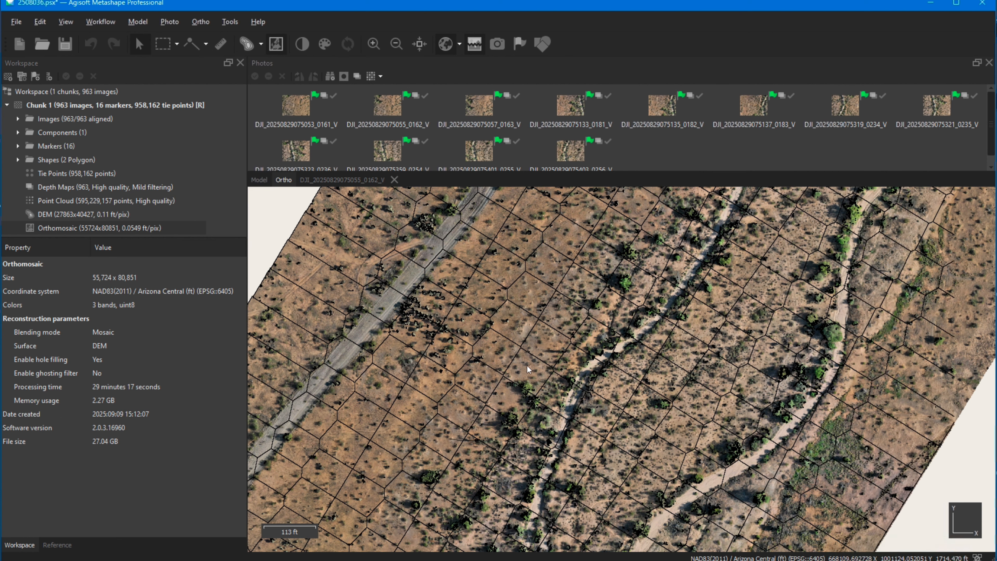
scroll(452, 354, down, 1)
scroll(451, 353, down, 3)
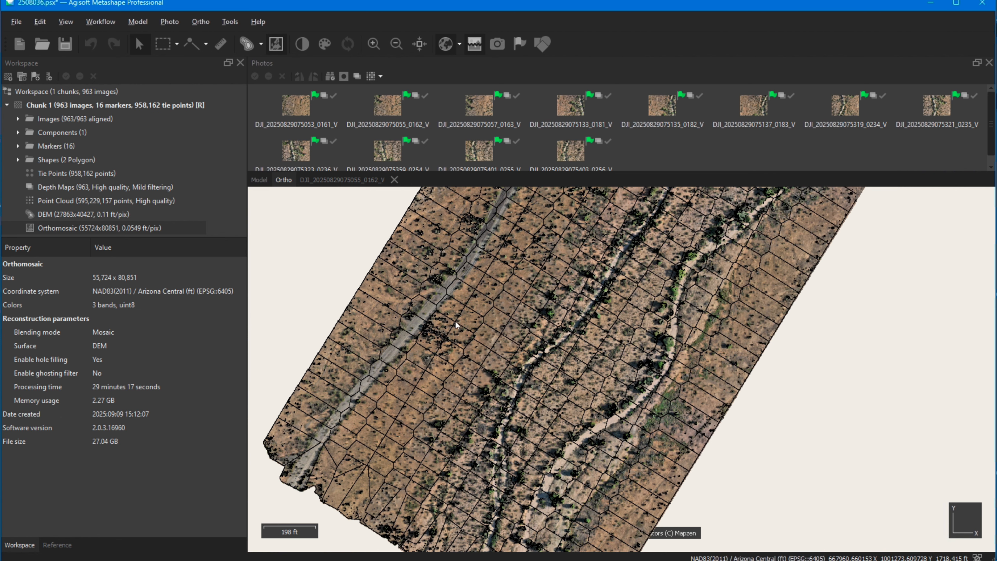
scroll(455, 321, down, 2)
drag(494, 290, 449, 361)
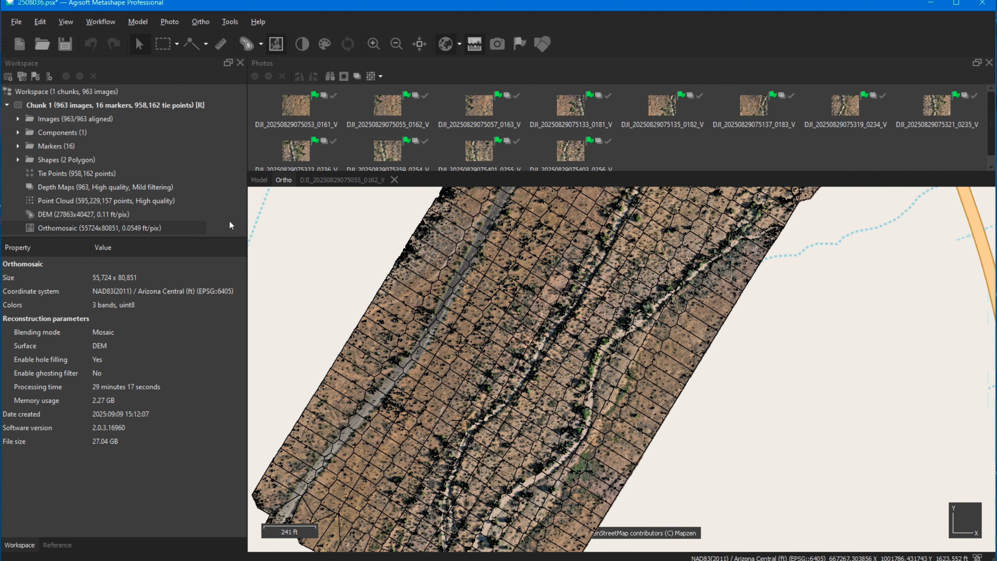
Step: Hide the orthomosaic seamlines and look over the entire survey area
click(477, 45)
scroll(482, 277, down, 1)
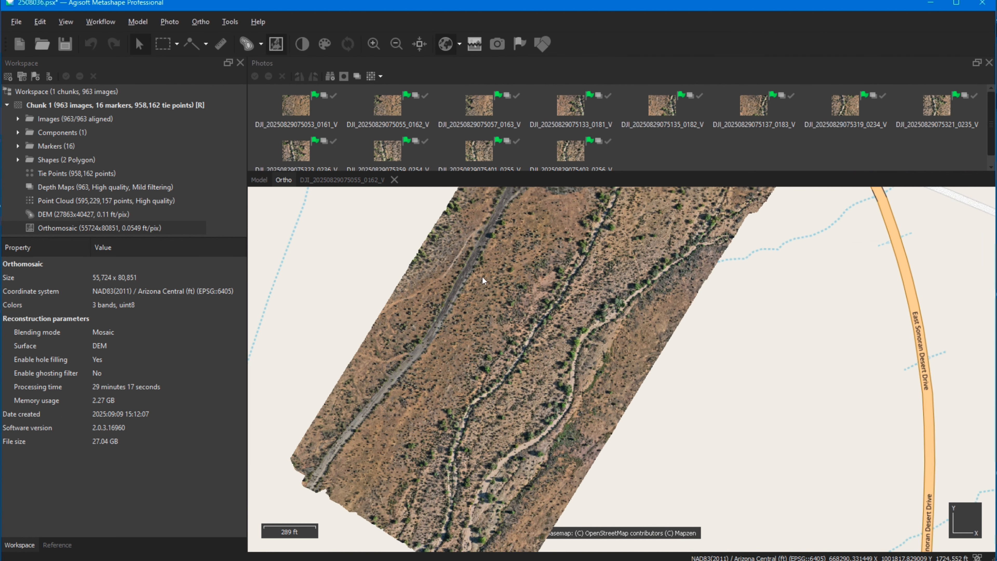
scroll(482, 276, down, 4)
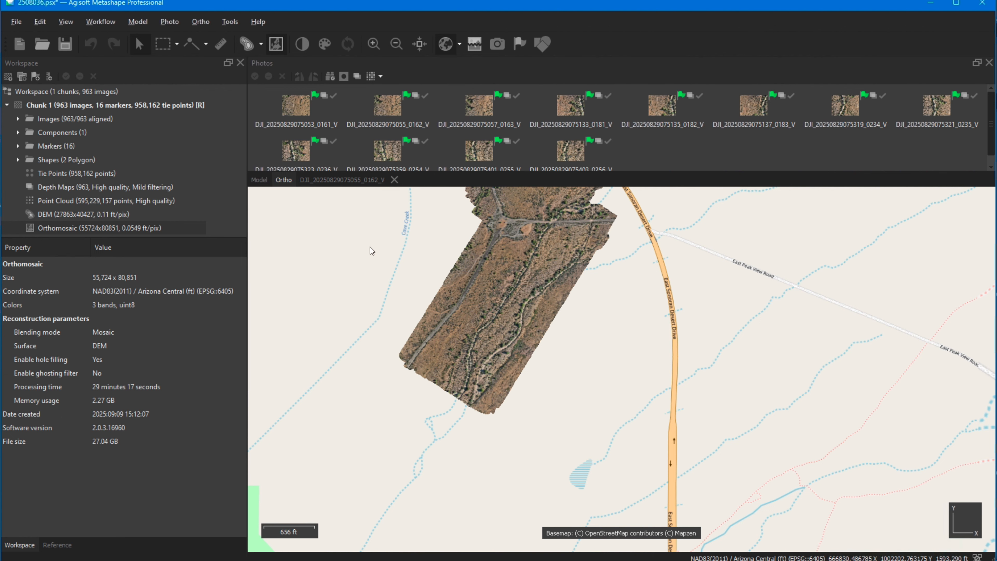
drag(534, 245, 468, 381)
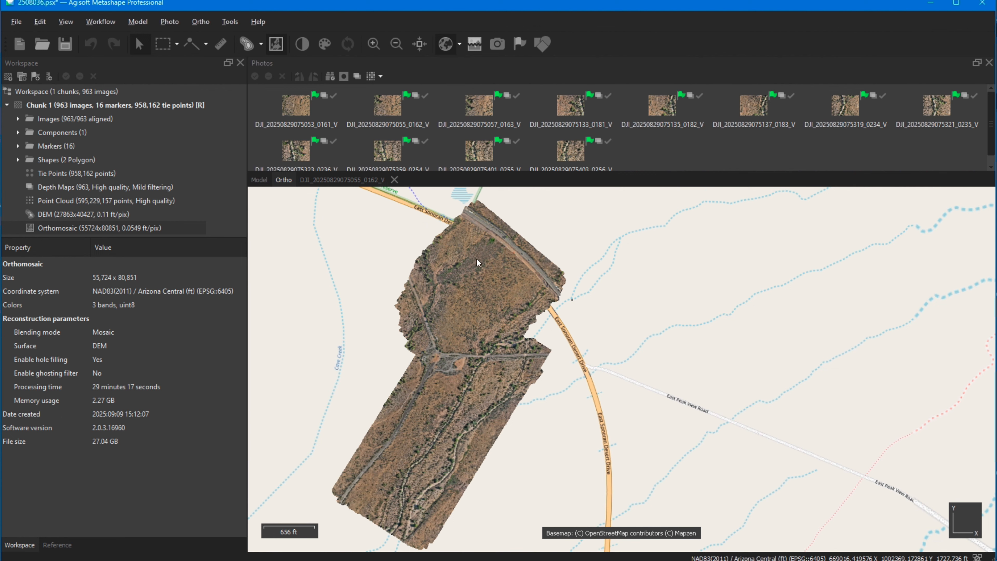
Step: Display the shapes over the orthomosaic, then highlight the inner boundary polygon followed by the outer one
click(542, 44)
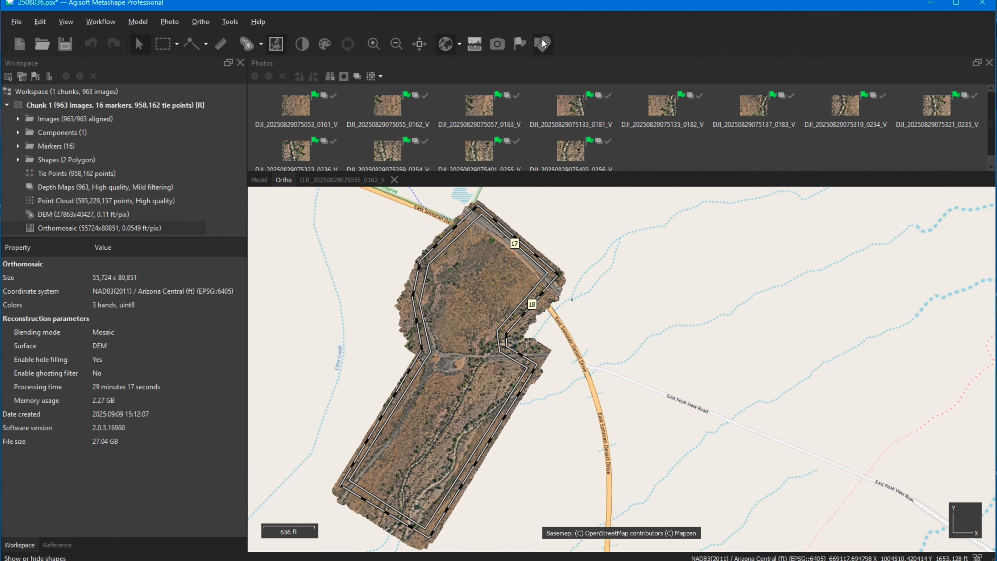
click(443, 252)
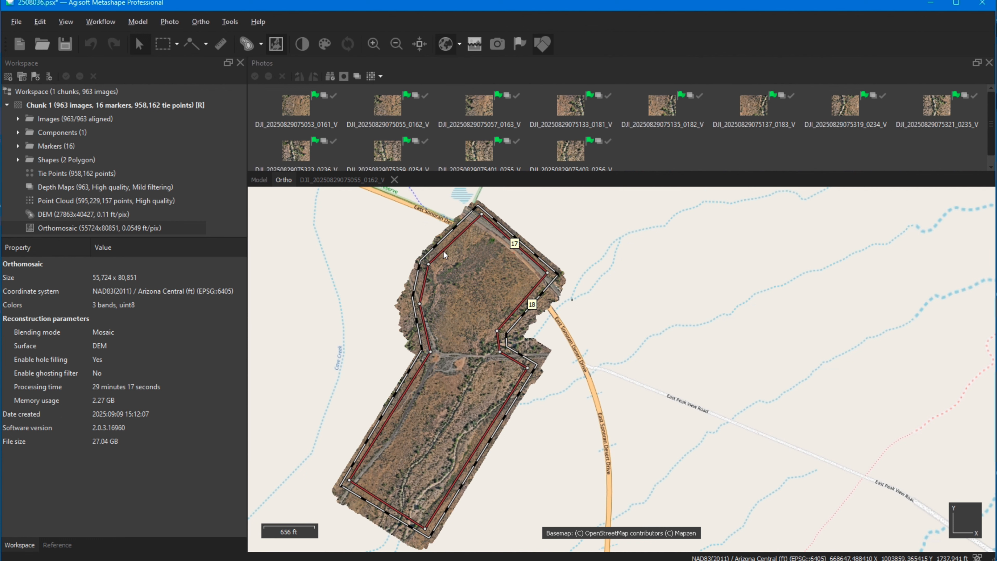
click(442, 239)
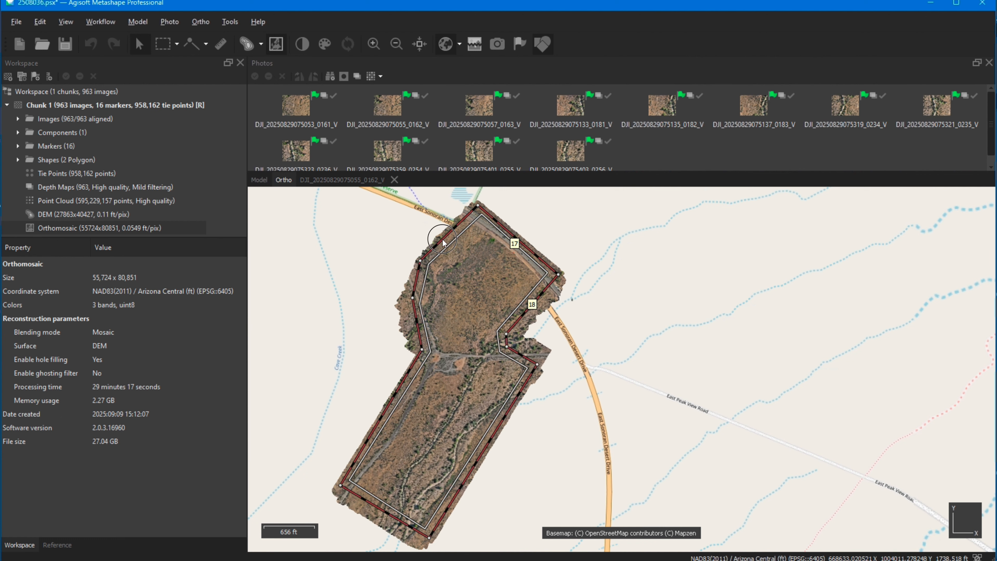
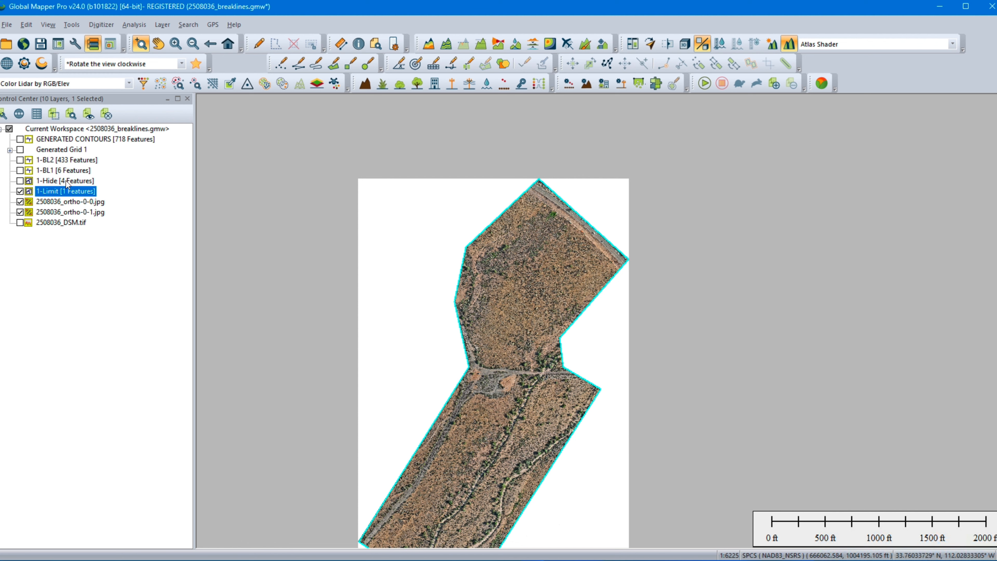
Step: Display the 1-Hide layer and inspect its polygon around the structure beside the rock-lined wash crossing, then return to the full extent
click(20, 181)
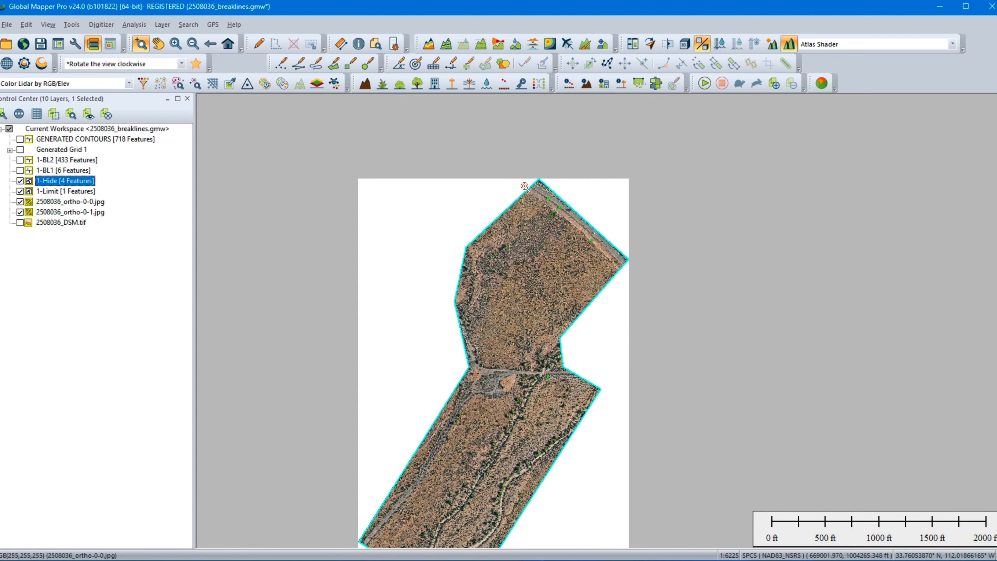
key(ctrl)
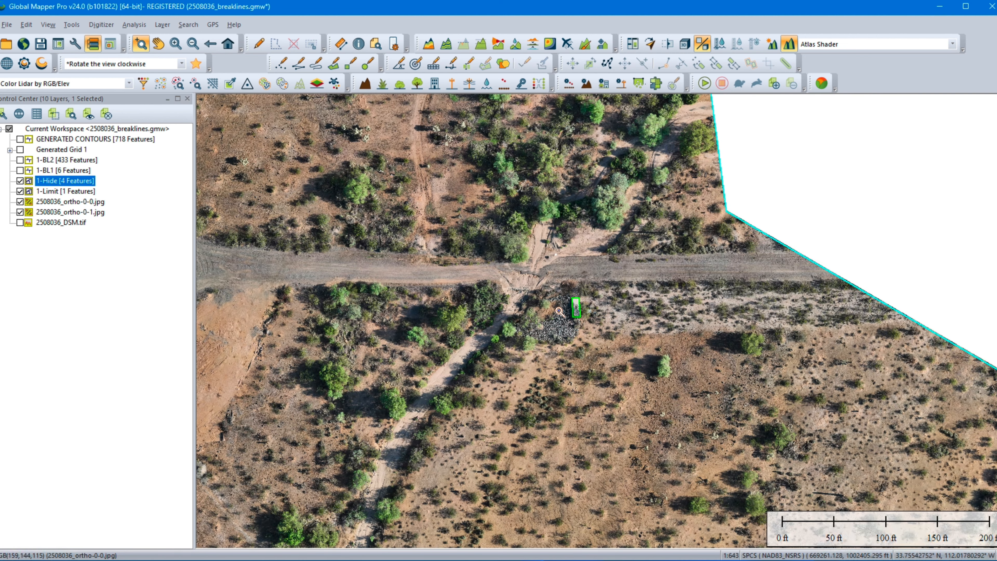
drag(456, 231, 649, 391)
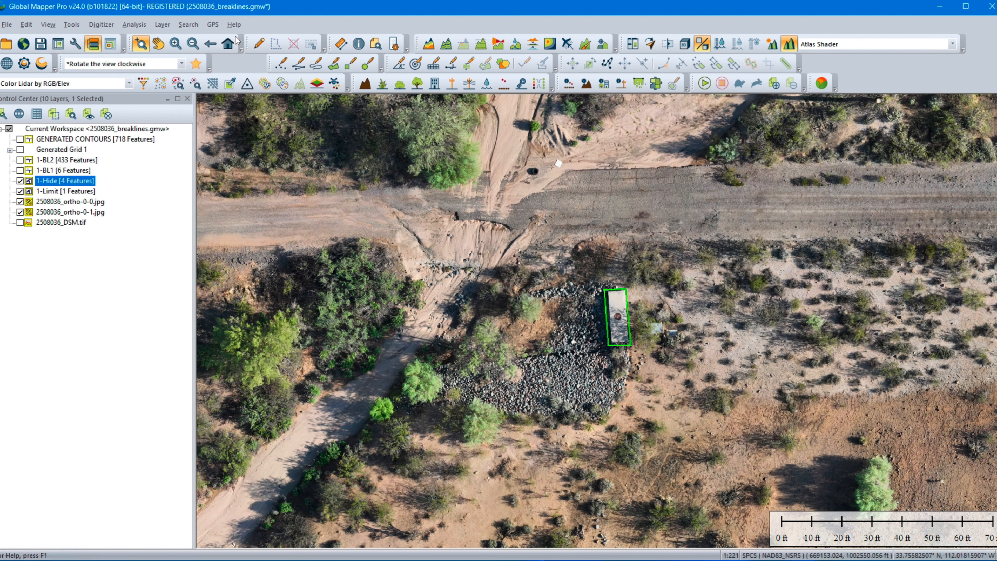
click(227, 44)
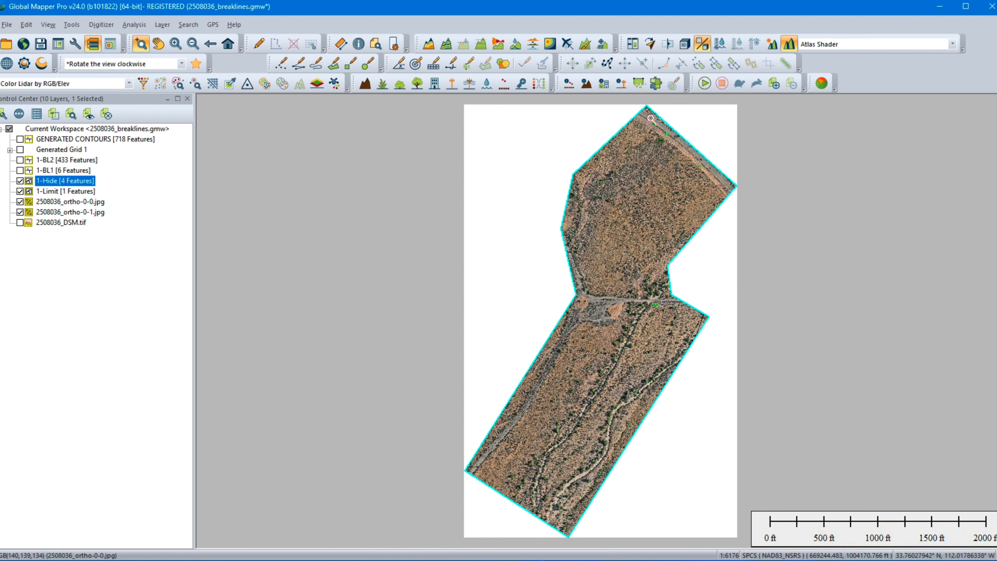
Step: Inspect the 1-Hide polygons beside the paved road in the northern part of the site, then return to the full extent
drag(673, 145, 674, 146)
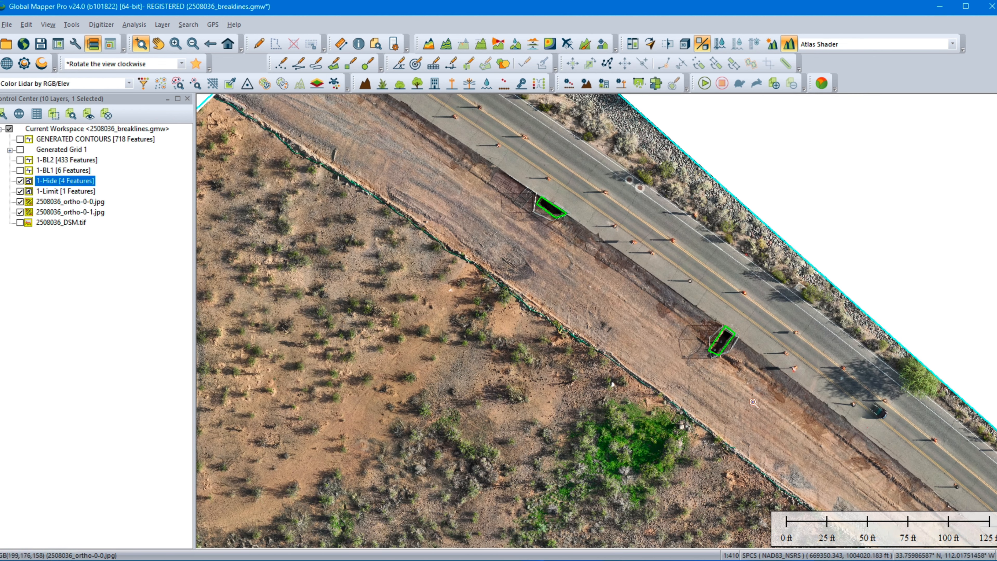
middle_drag(753, 402, 374, 135)
middle_drag(601, 356, 460, 219)
middle_drag(649, 340, 489, 202)
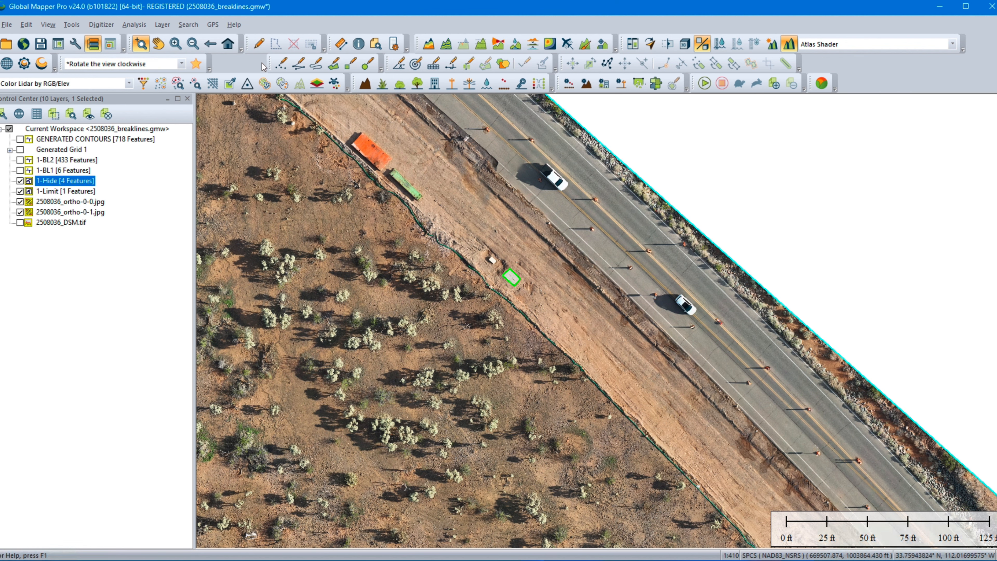
click(227, 44)
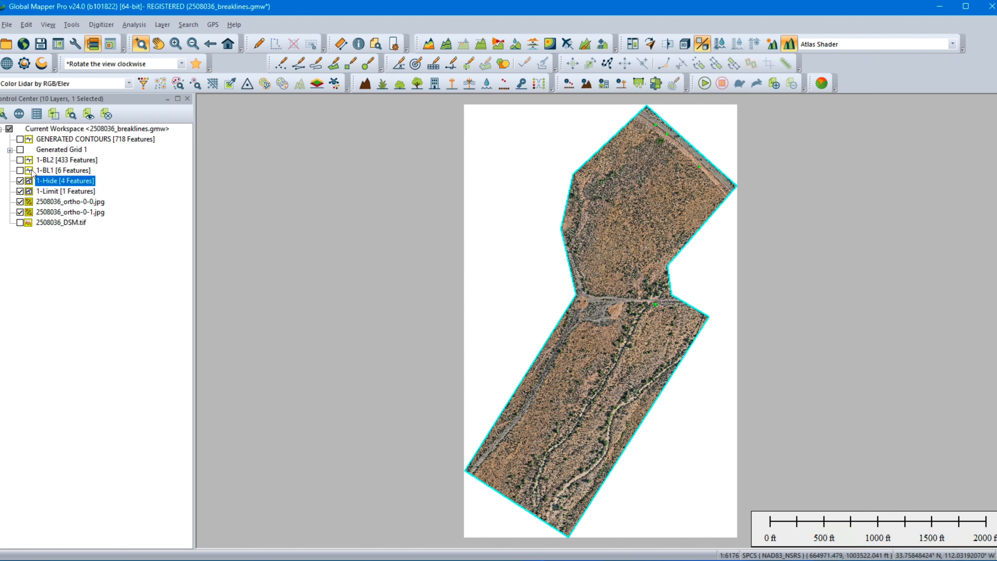
Step: Display the 1-BL1 breaklines over the orthomosaic and view them closely at the paved road's northwest end
click(20, 170)
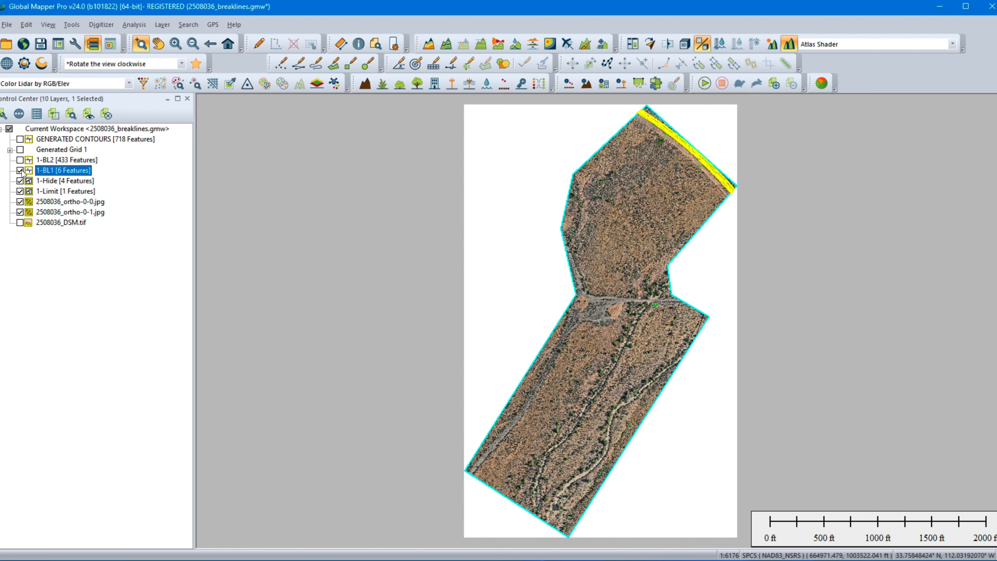
middle_drag(675, 177, 602, 306)
drag(553, 224, 606, 275)
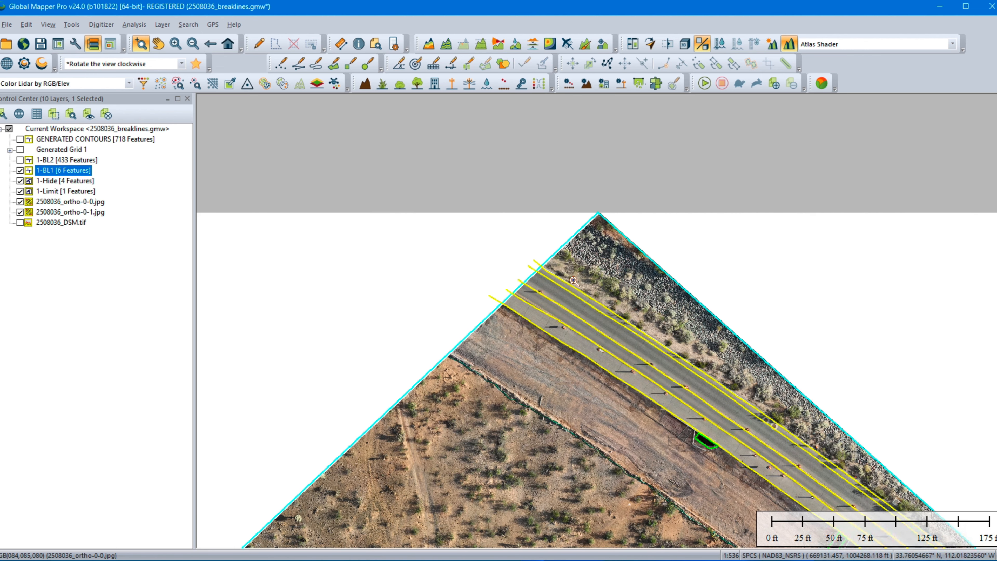
drag(385, 208, 689, 388)
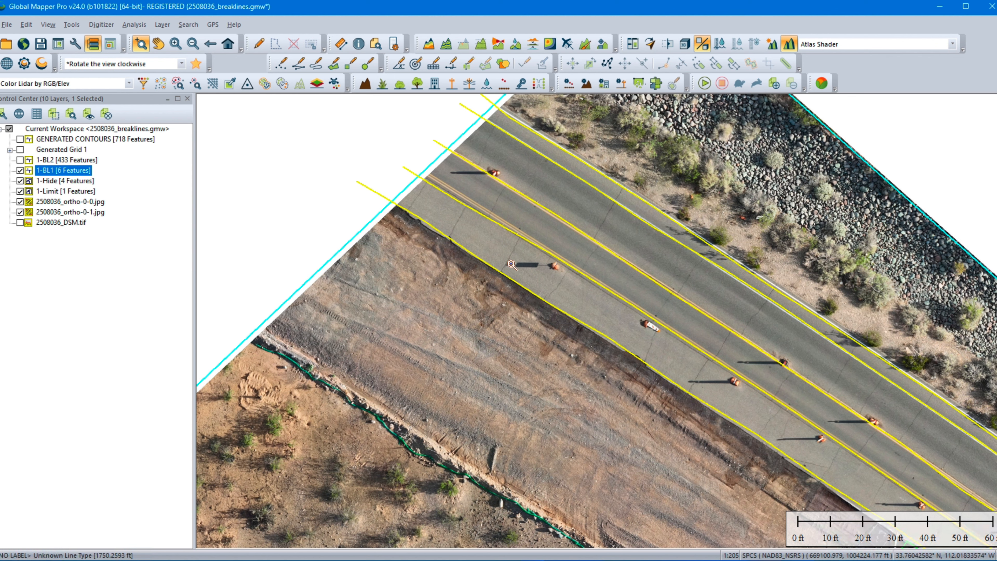
Step: Follow the 1-BL1 breaklines southeast along the paved road, past the open excavation, to the orange and green containers
middle_drag(841, 398, 554, 203)
middle_drag(800, 393, 559, 241)
middle_drag(629, 302, 406, 139)
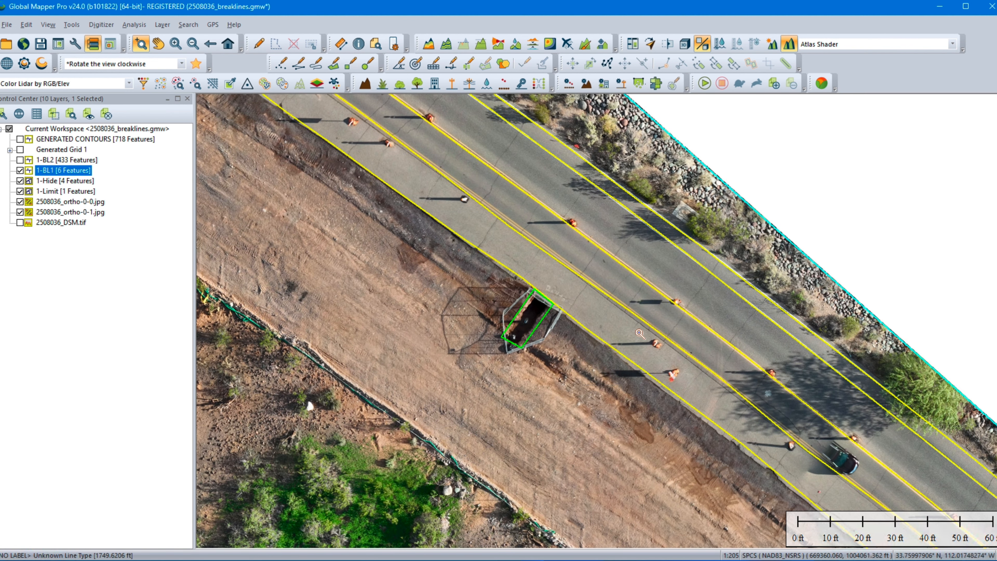
middle_drag(706, 358, 557, 248)
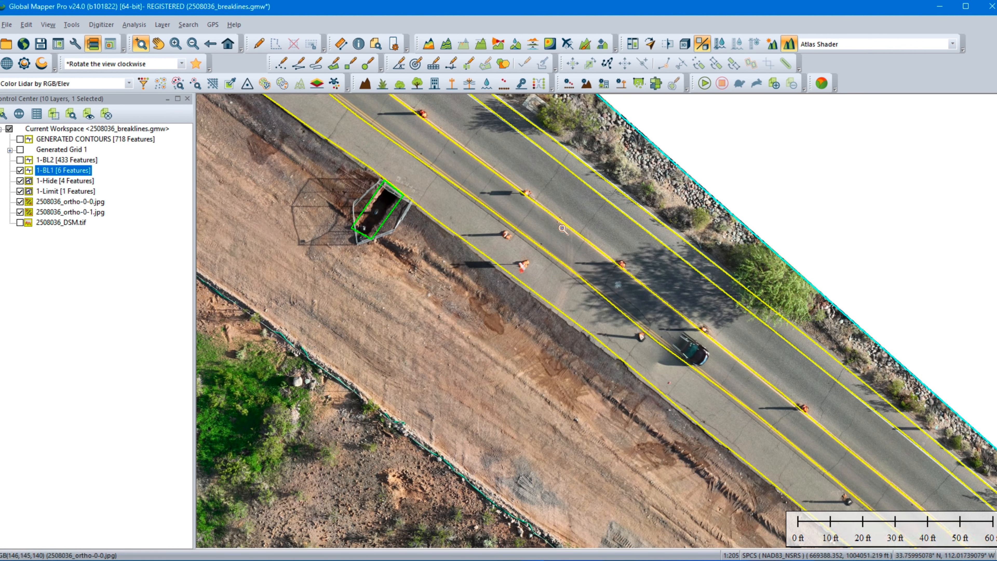
middle_drag(698, 368, 523, 219)
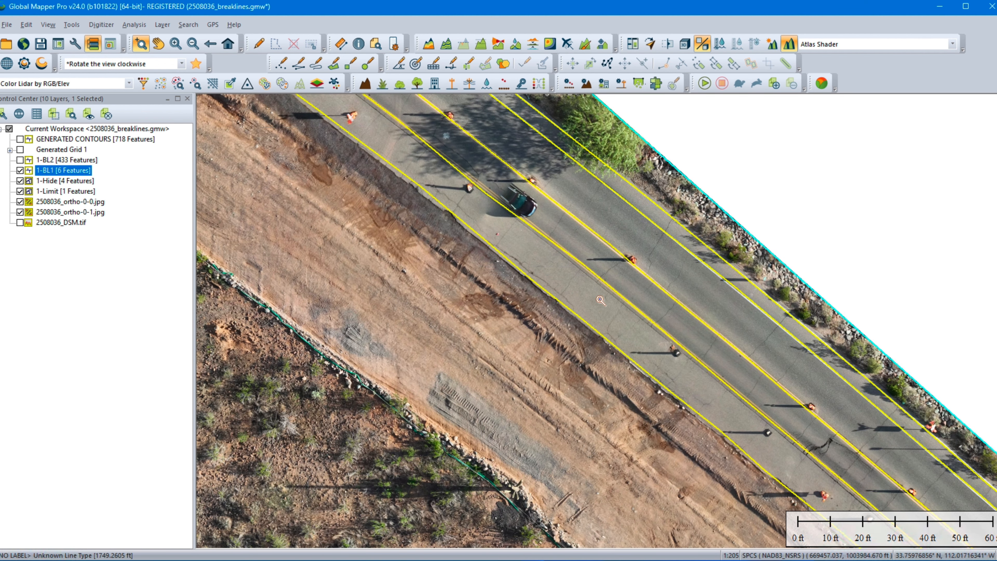
middle_drag(681, 326, 517, 212)
middle_drag(687, 346, 465, 174)
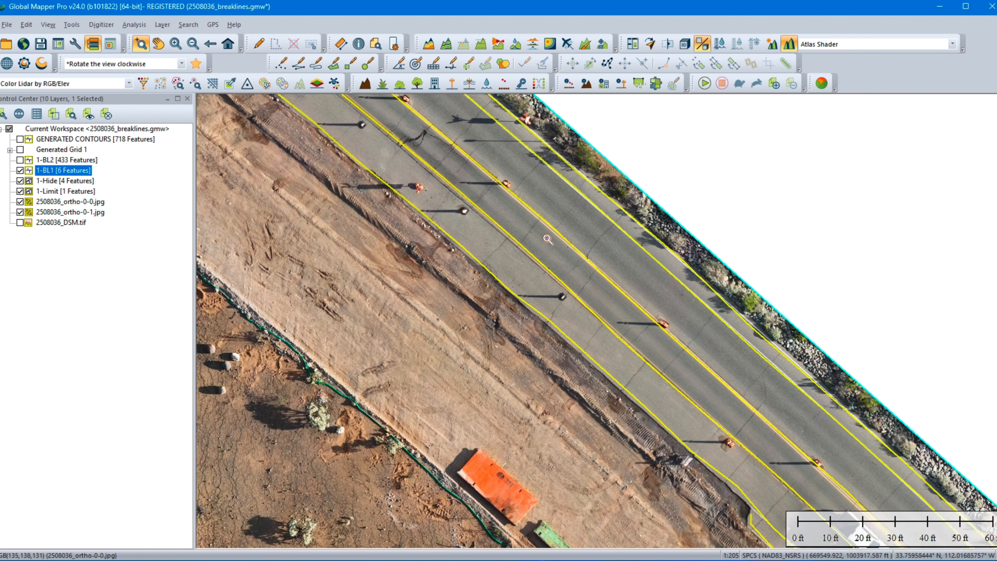
middle_drag(663, 330, 473, 167)
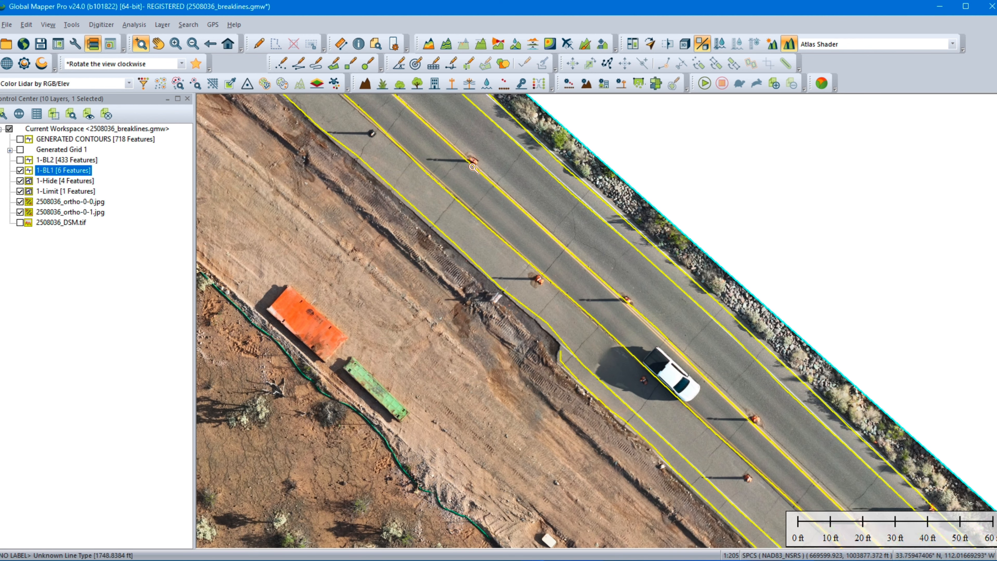
Step: Select the 1-BL1 breakline through the white truck to examine its vertices, then clear the selection
click(258, 43)
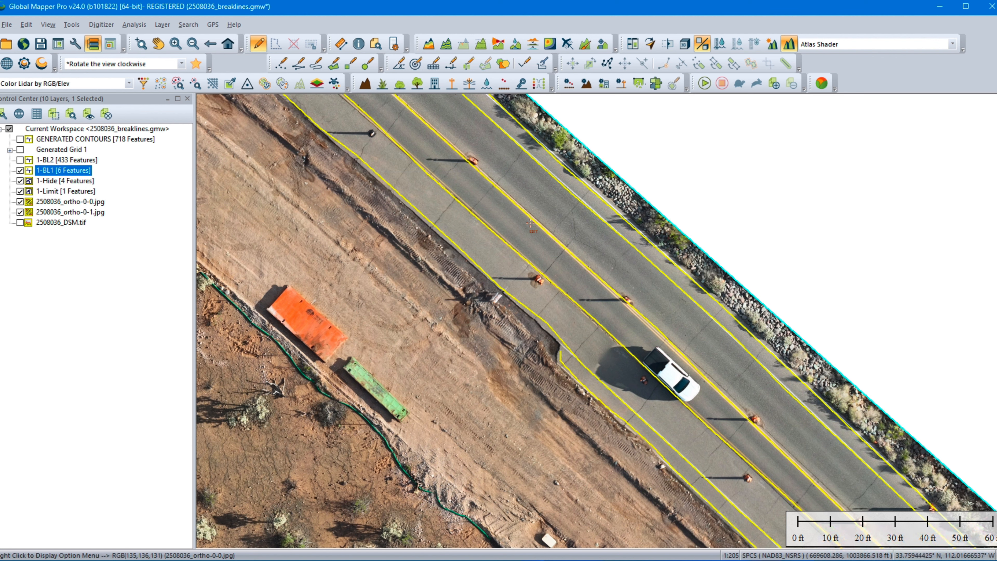
click(486, 223)
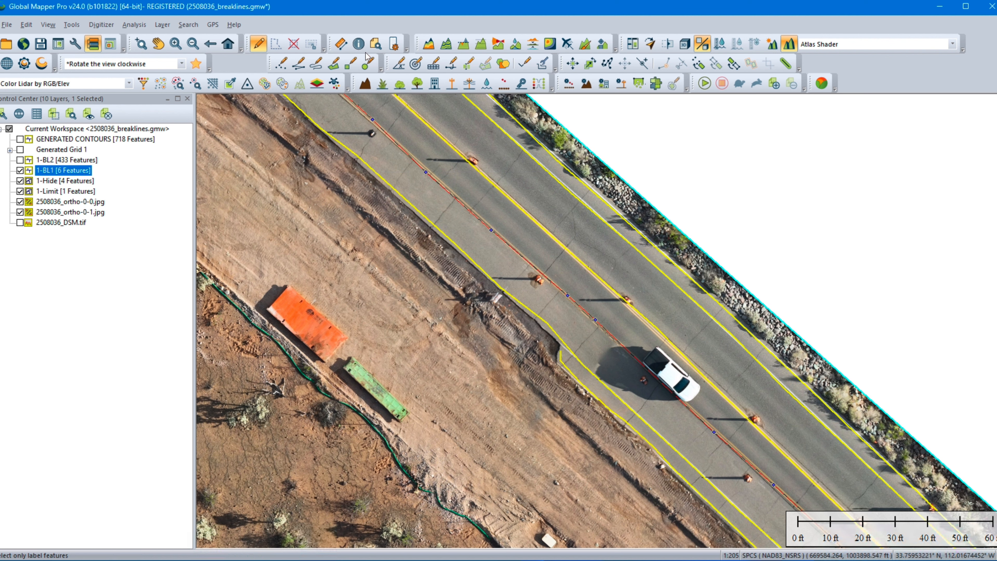
click(293, 42)
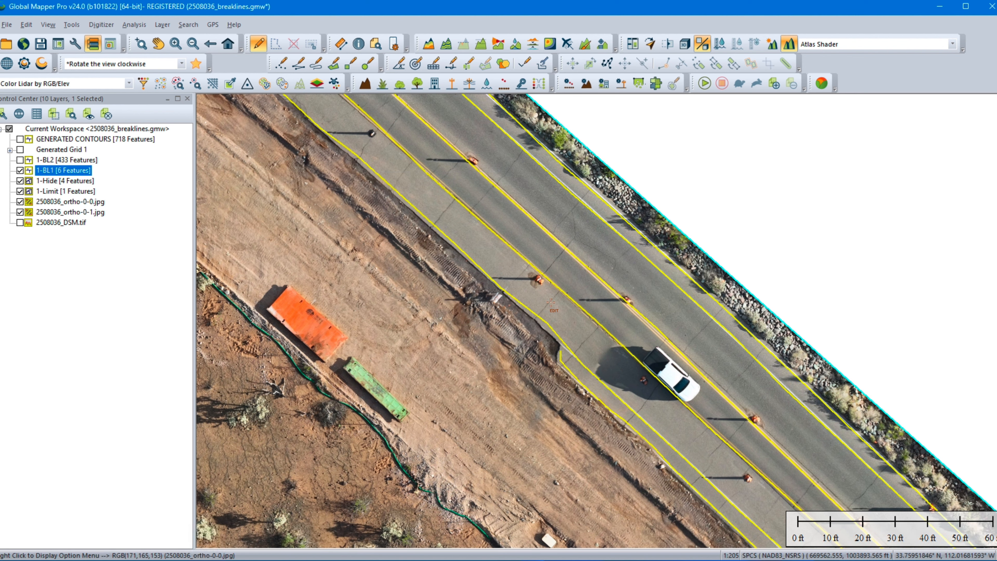
Step: Trace the 1-BL1 breaklines to the road's southeast end at the limit boundary and back to the white car
middle_drag(571, 248, 344, 87)
middle_drag(613, 333, 472, 163)
middle_drag(673, 414, 518, 255)
middle_drag(618, 345, 467, 229)
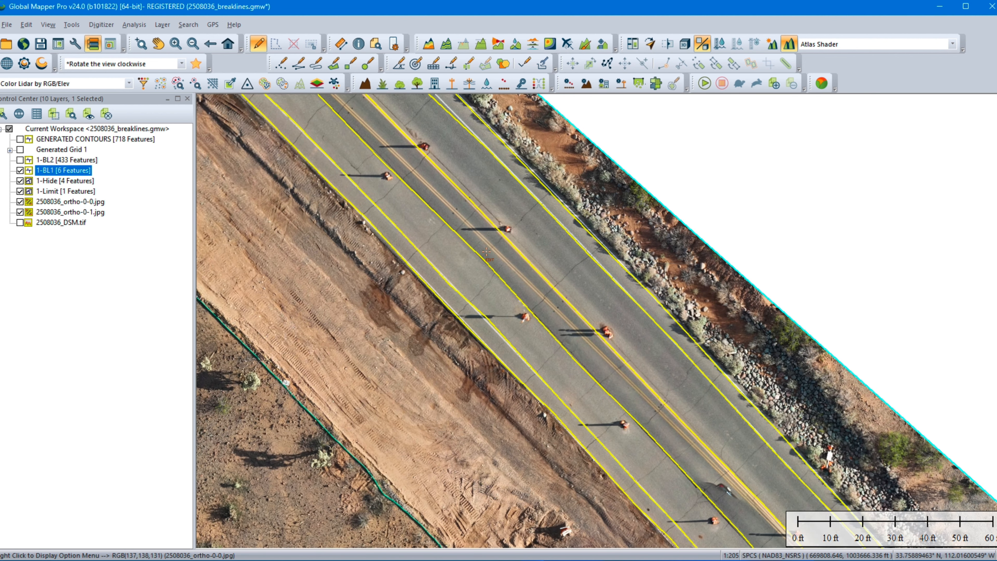
middle_drag(618, 377, 510, 230)
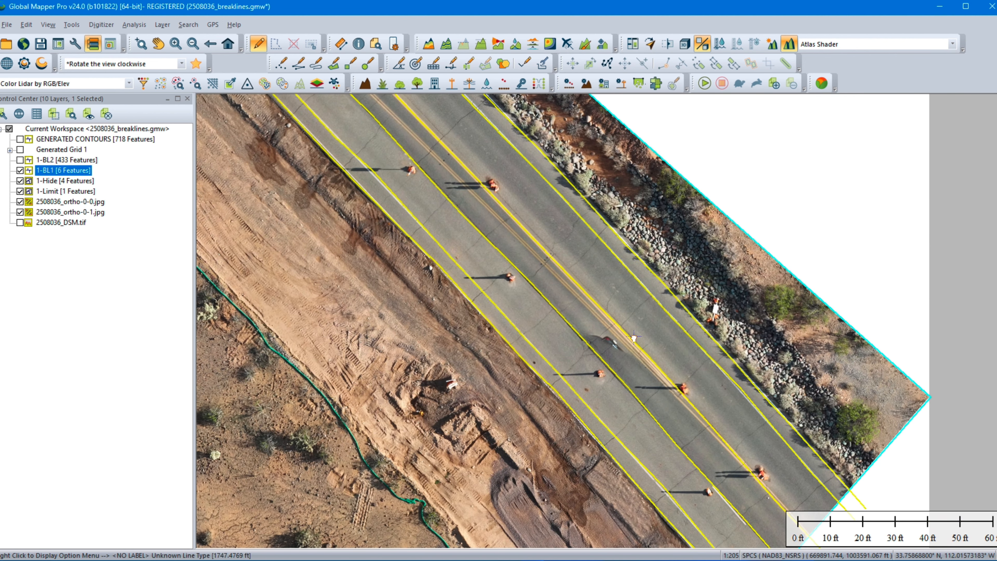
middle_drag(641, 350, 502, 199)
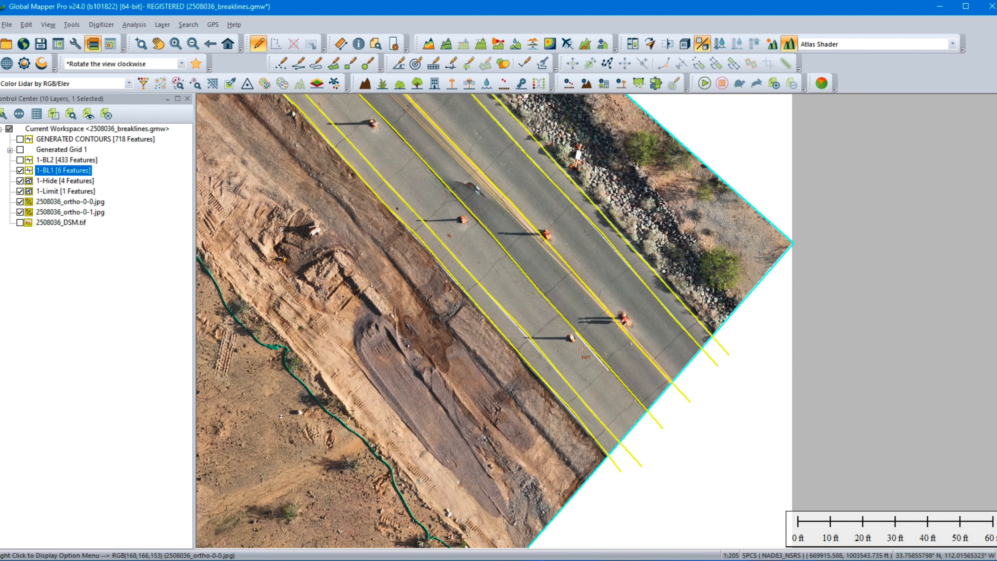
middle_drag(545, 250, 627, 346)
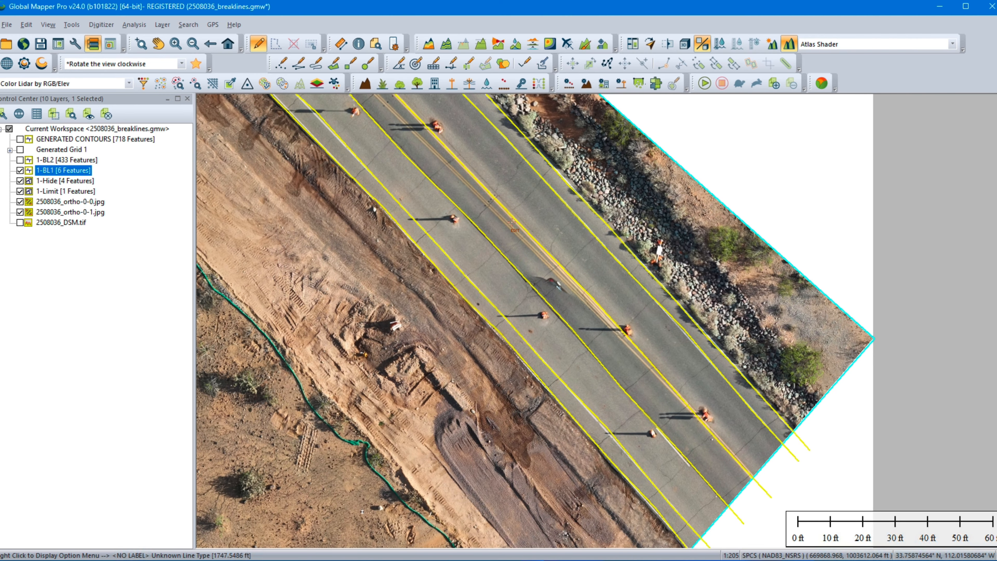
middle_drag(477, 200, 558, 285)
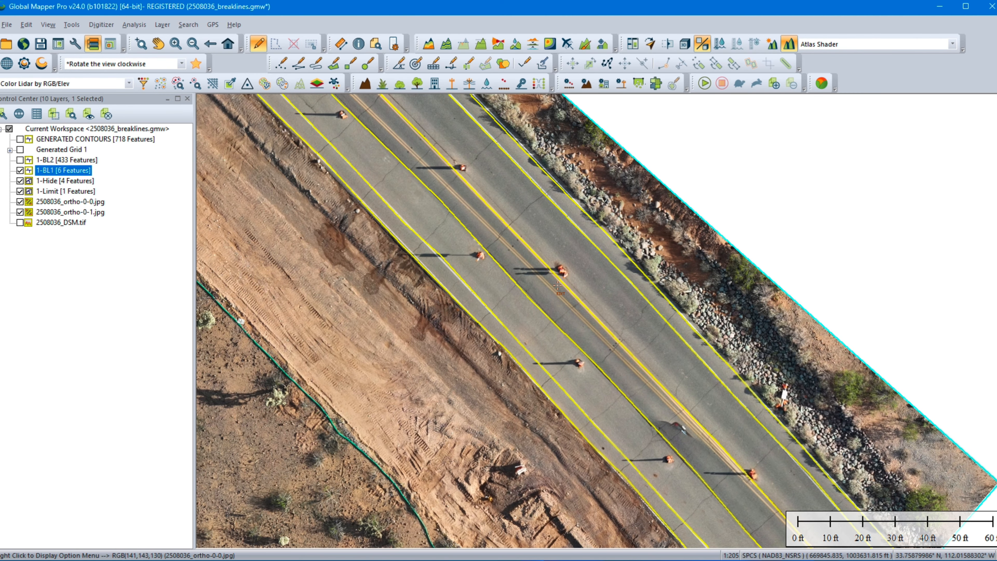
middle_drag(509, 215, 663, 361)
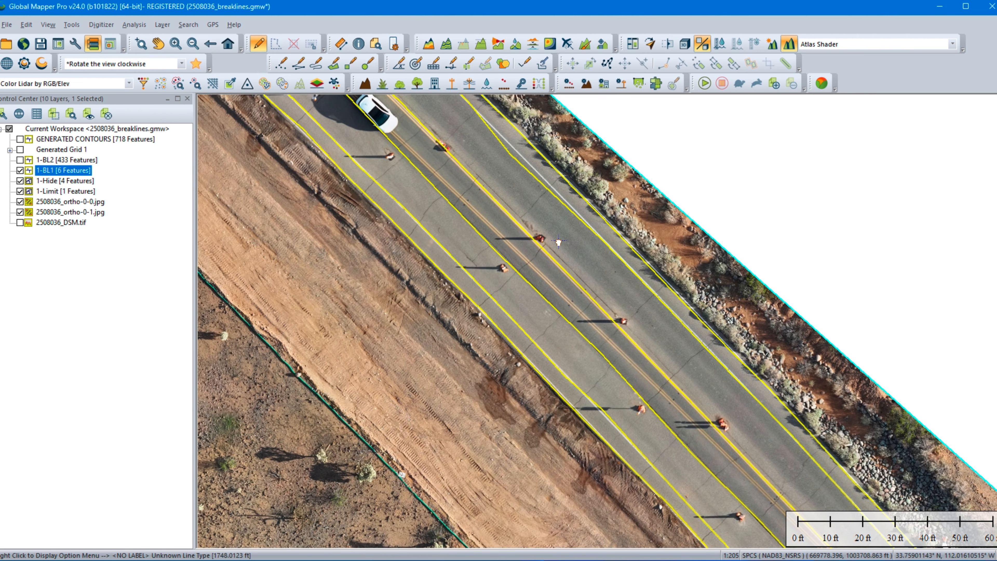
middle_drag(506, 214, 669, 334)
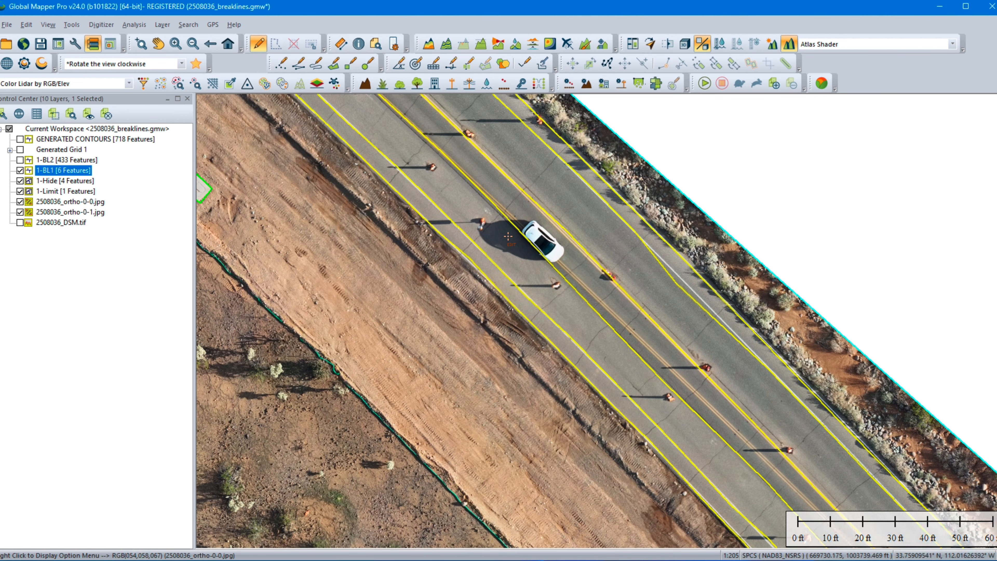
middle_drag(467, 196, 534, 276)
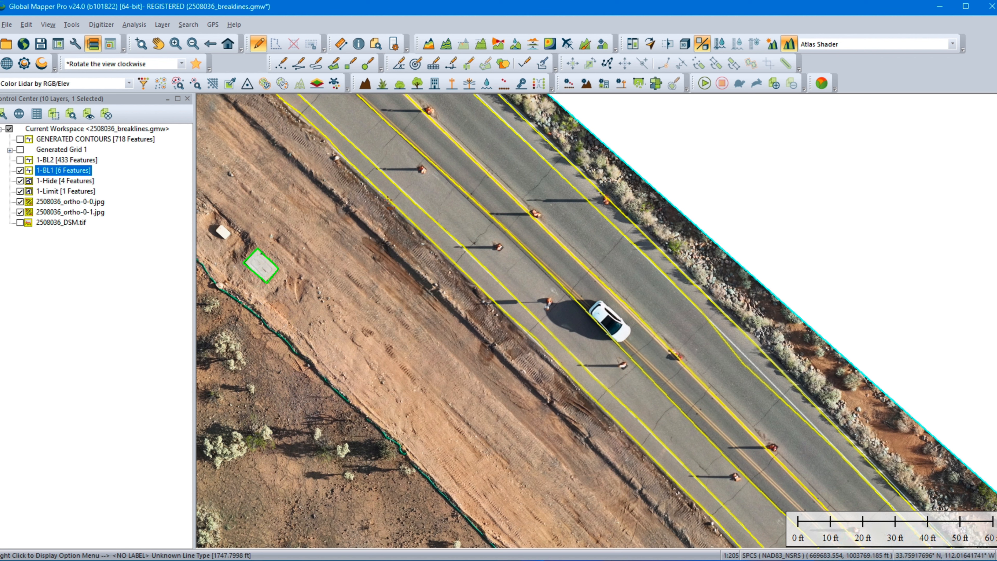
Step: Hide the 2508036_ortho-0-0.jpg and 2508036_ortho-0-1.jpg layers and display 2508036_DSM.tif beneath the breaklines
click(192, 43)
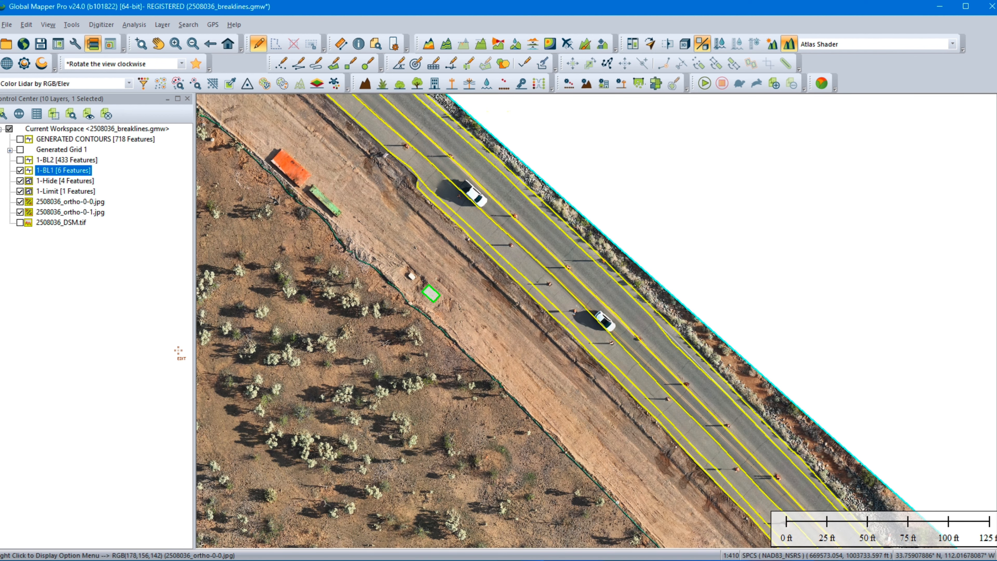
click(20, 201)
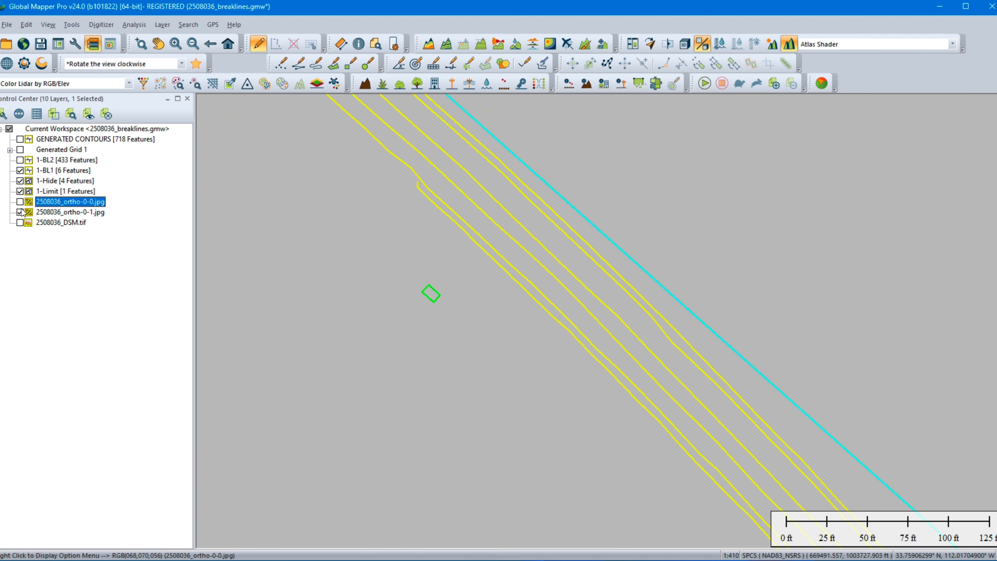
click(20, 212)
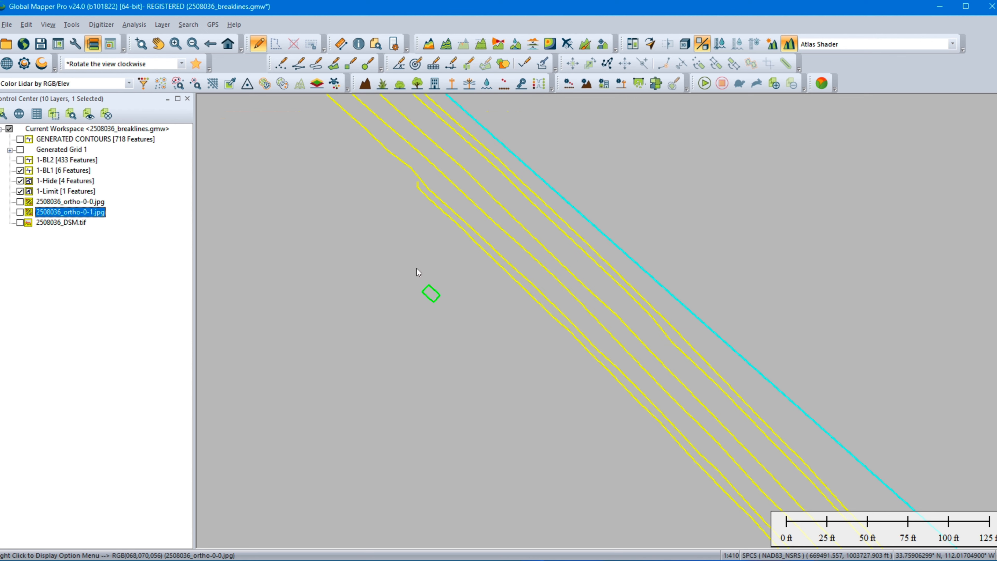
middle_drag(381, 230, 554, 339)
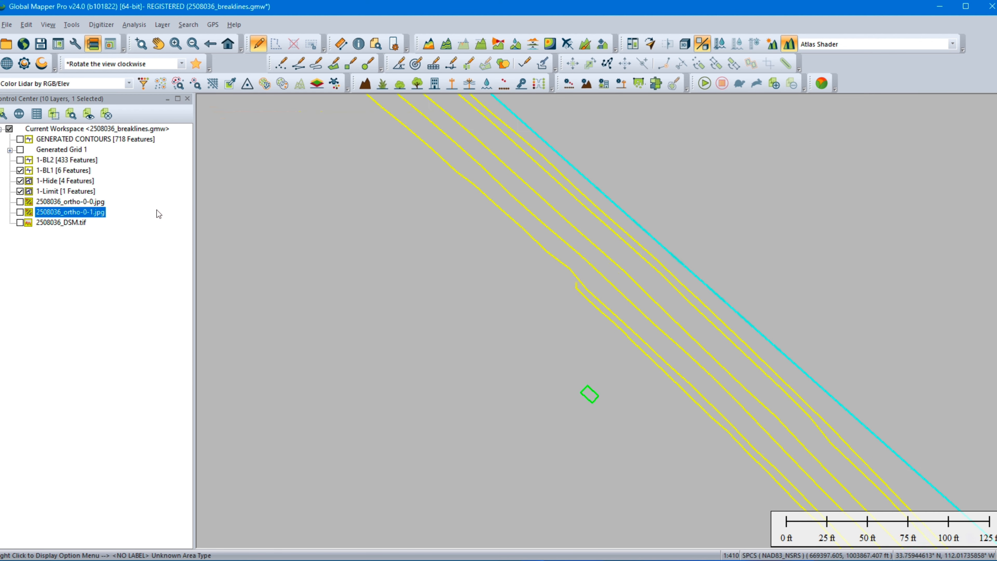
click(20, 223)
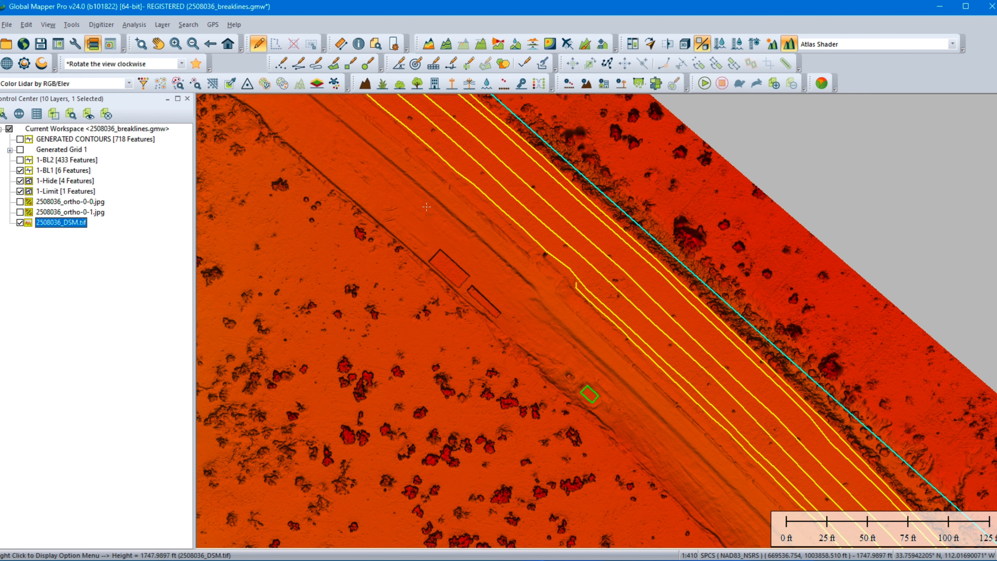
Step: Display the 1-BL2 breaklines over the DSM at the northwest end of the paved road
middle_drag(427, 185, 660, 312)
middle_drag(532, 236, 710, 401)
middle_drag(464, 192, 661, 410)
middle_drag(365, 214, 440, 349)
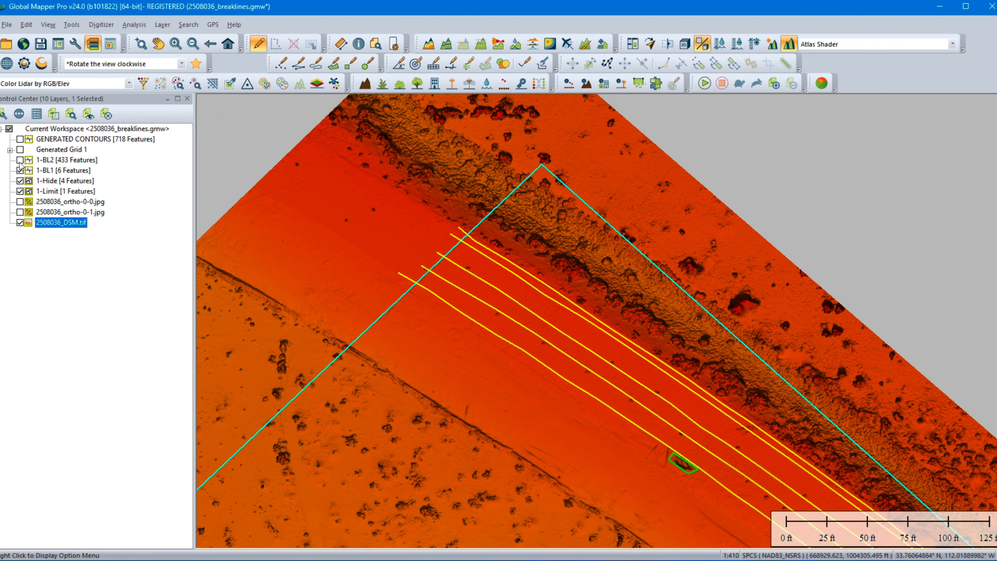
click(20, 160)
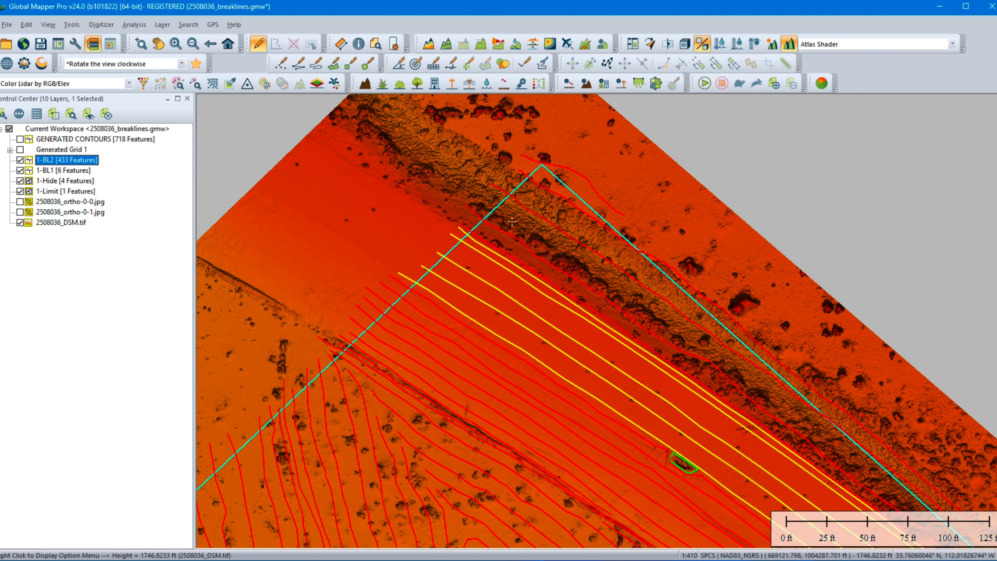
Step: Zoom to the vegetated ground southwest of the paved road and select a 1-BL2 breakline there to examine its vertices
click(260, 42)
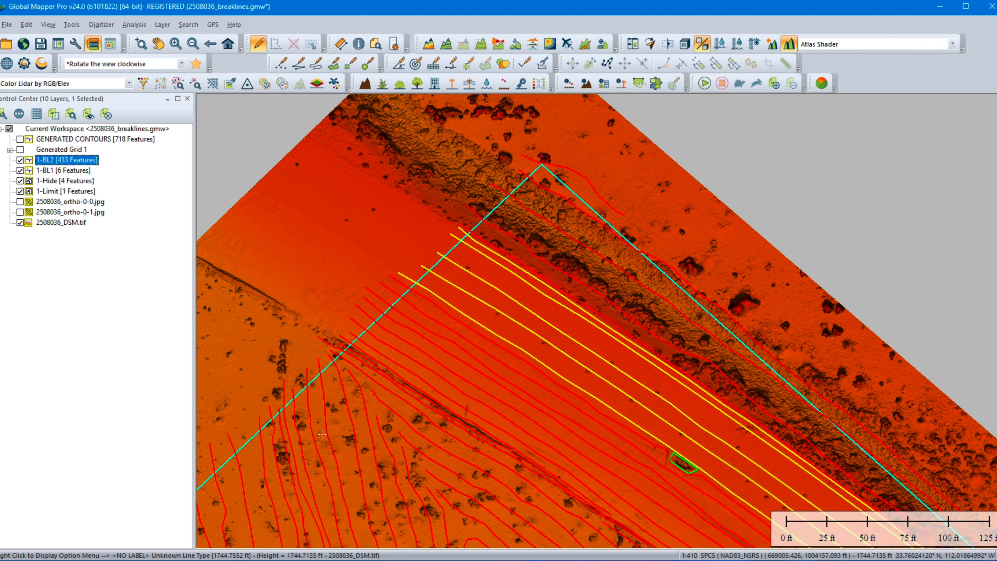
mouse_move(350, 432)
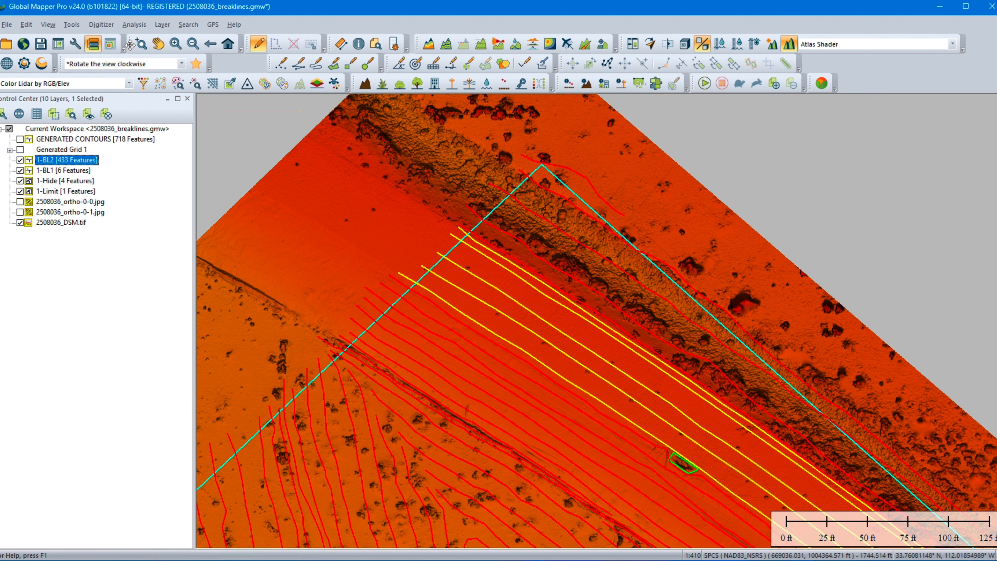
click(139, 45)
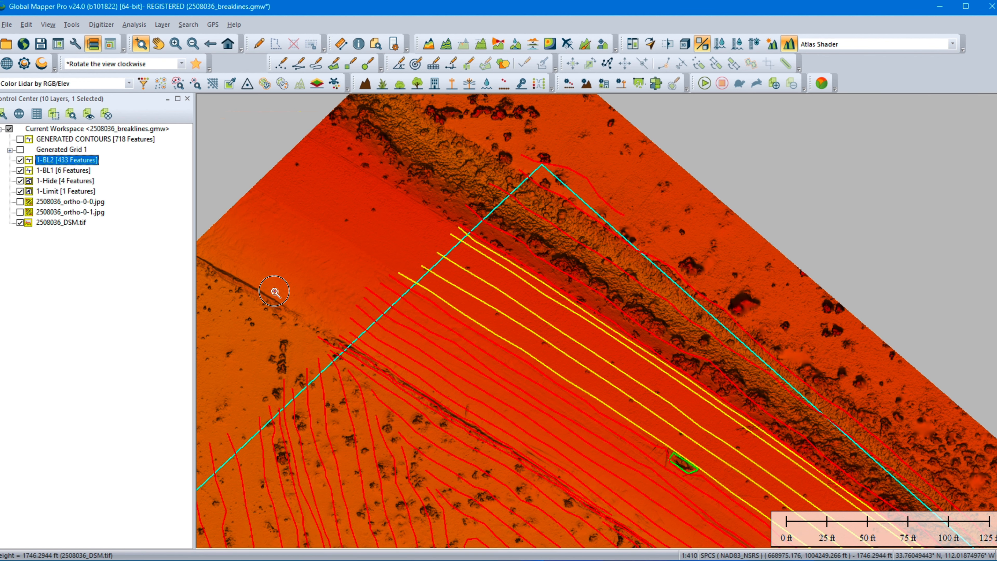
drag(275, 292, 491, 456)
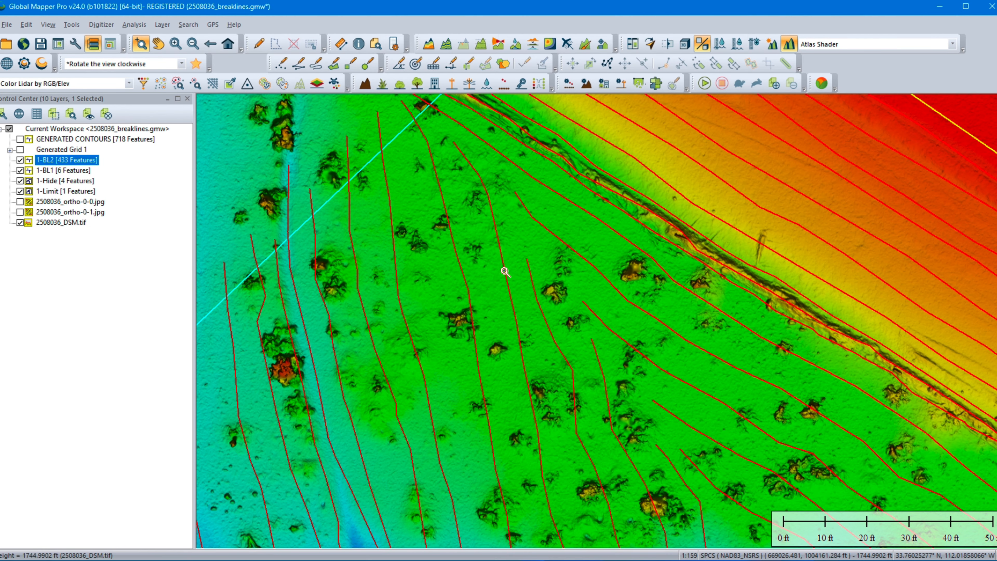
click(259, 44)
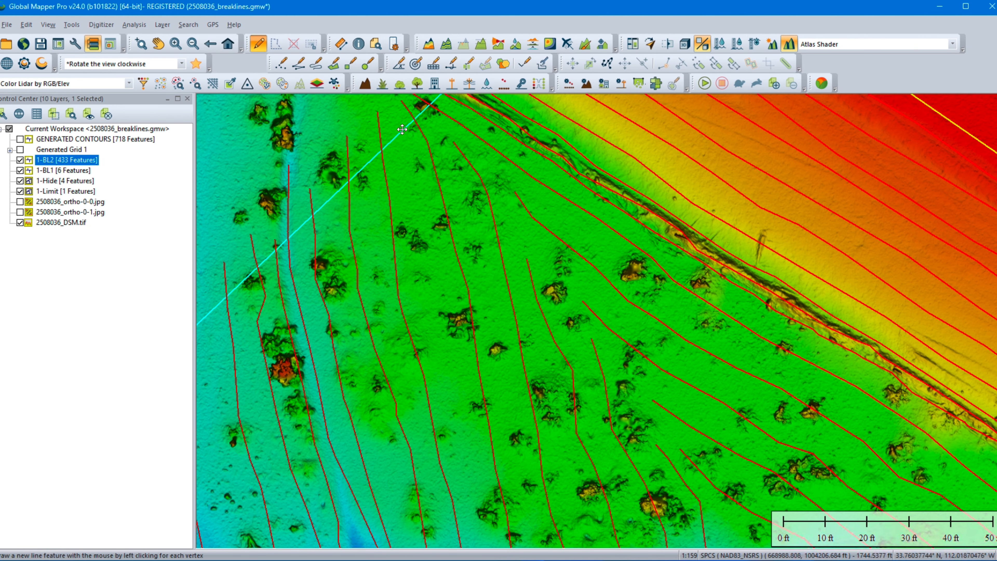
click(435, 170)
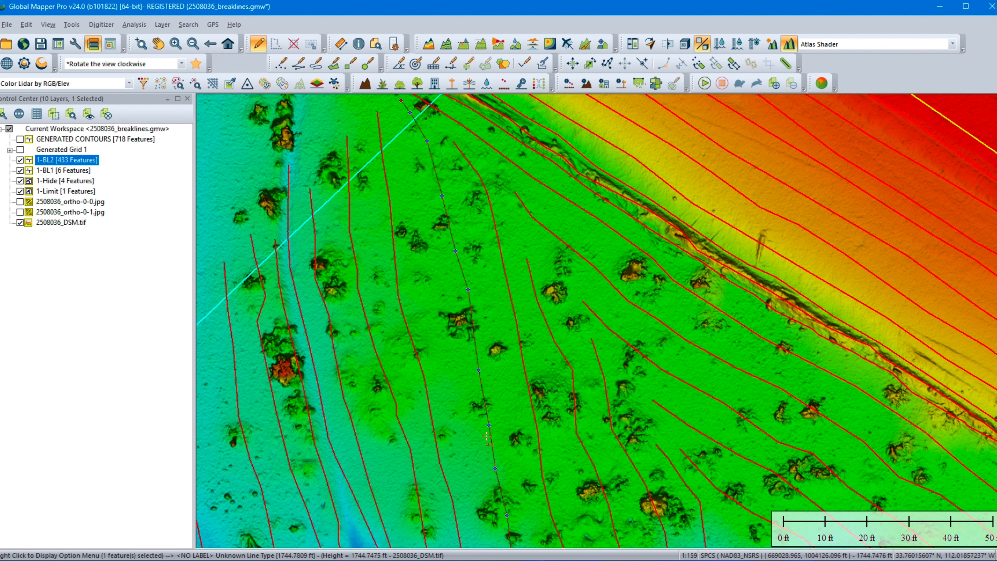
mouse_move(486, 439)
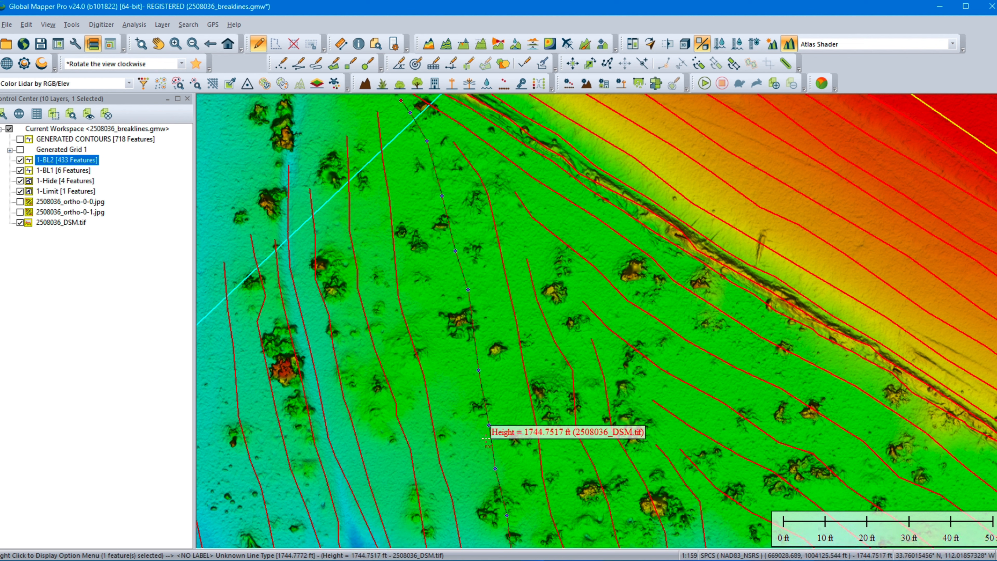
Step: Follow the selected 1-BL2 breakline and its vertices southwest across the DSM, ending with a wider view of the surrounding breaklines
middle_drag(526, 370, 424, 131)
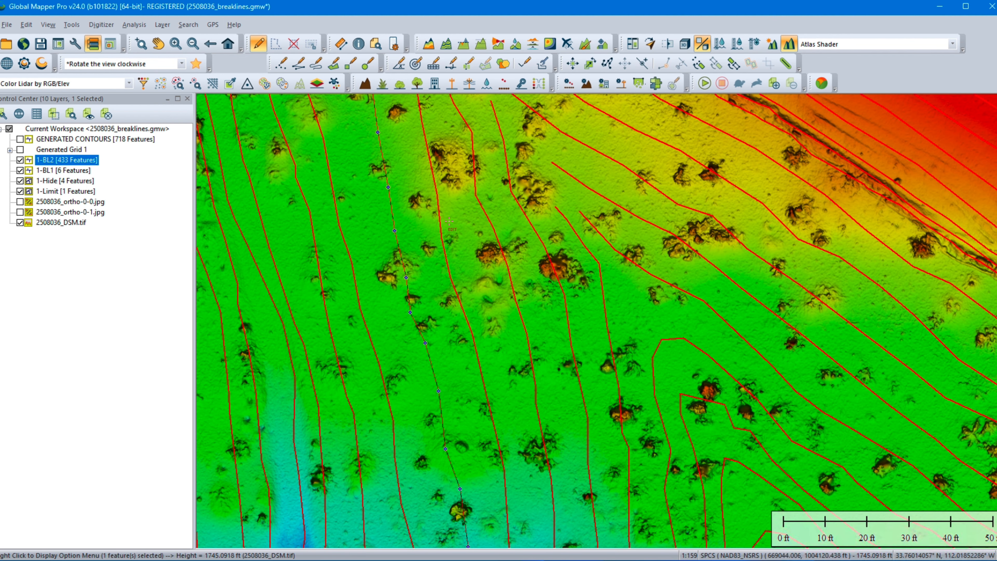
middle_drag(443, 307, 381, 162)
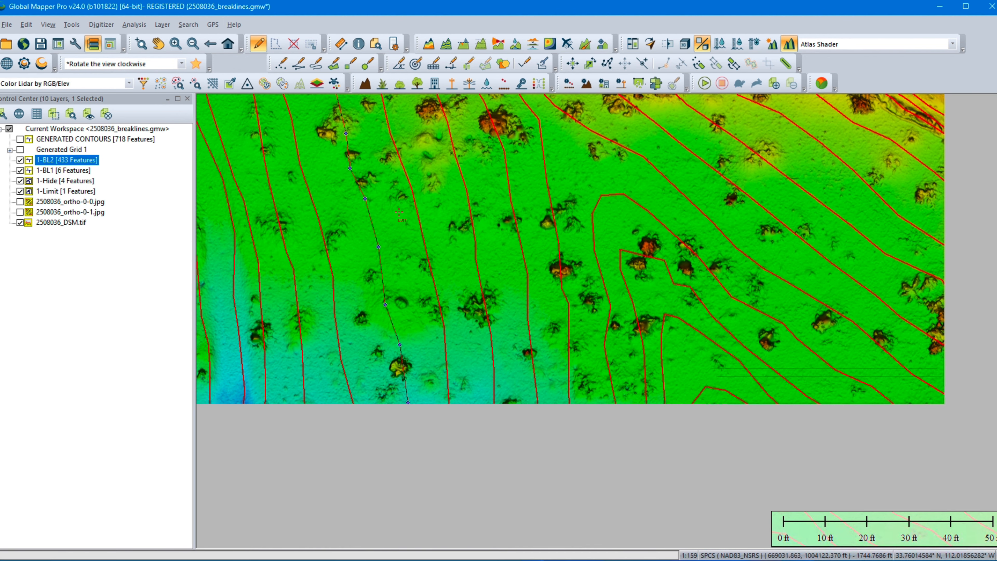
middle_drag(435, 354, 427, 218)
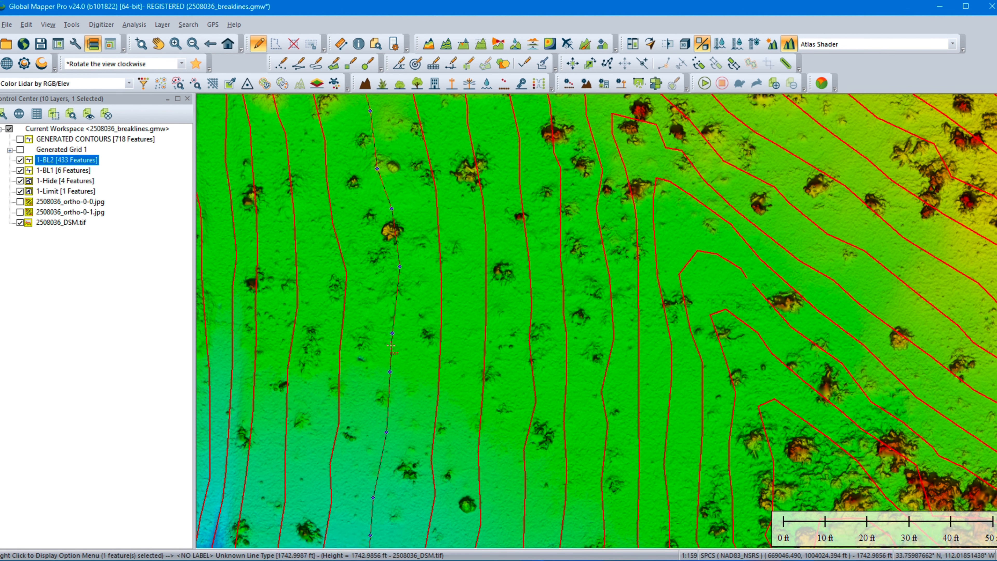
middle_drag(391, 345, 392, 203)
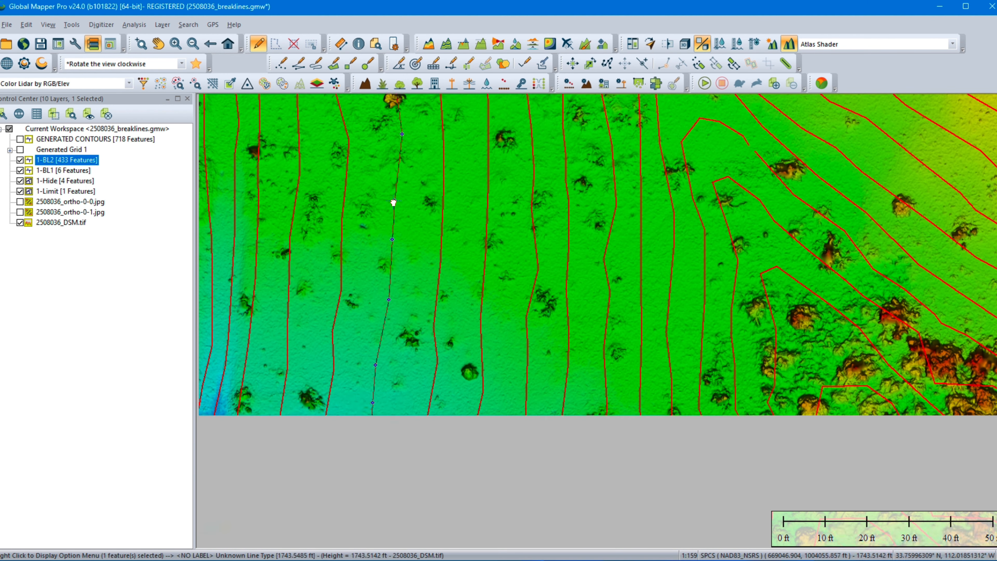
middle_drag(418, 277, 507, 321)
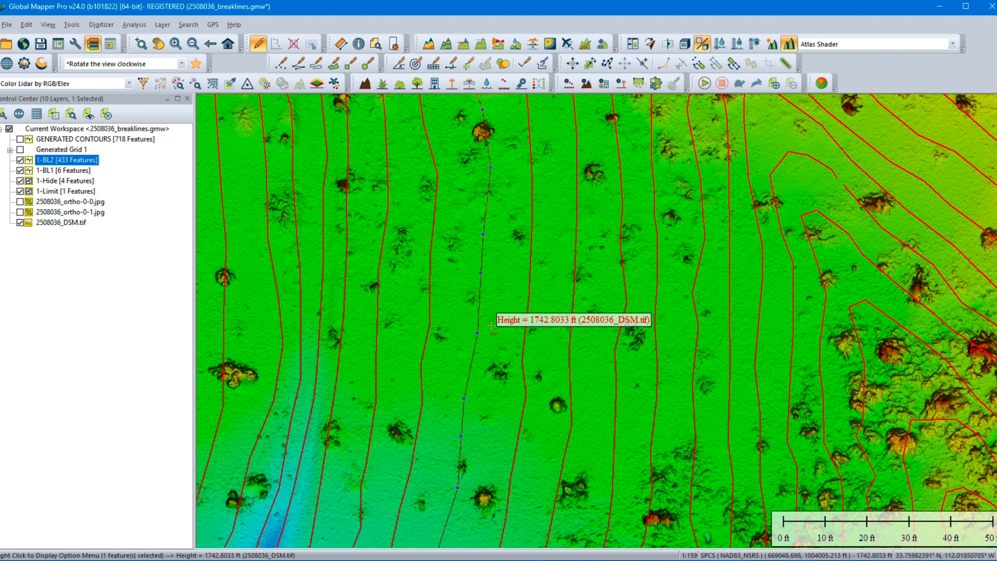
middle_drag(339, 483, 513, 169)
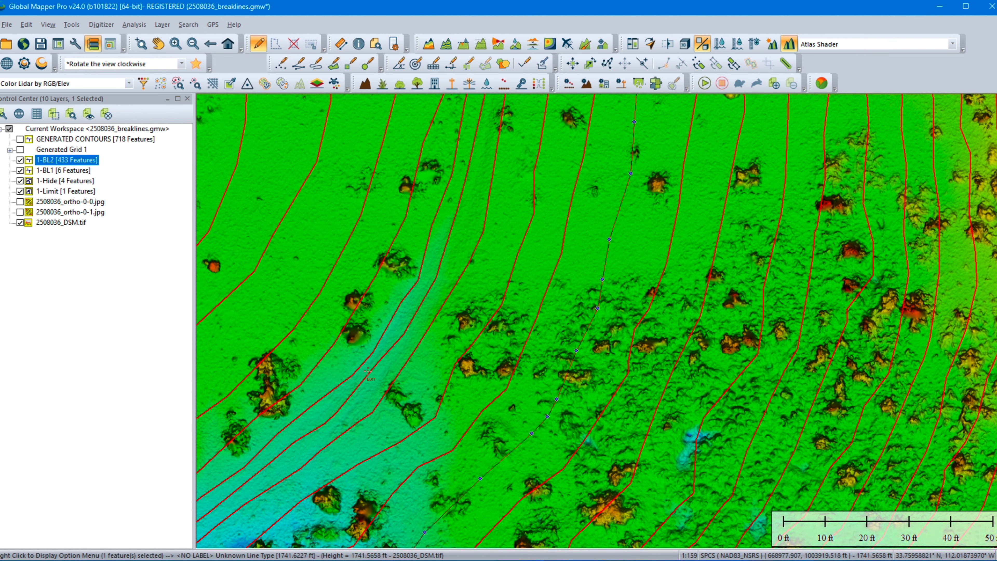
middle_drag(347, 432, 638, 248)
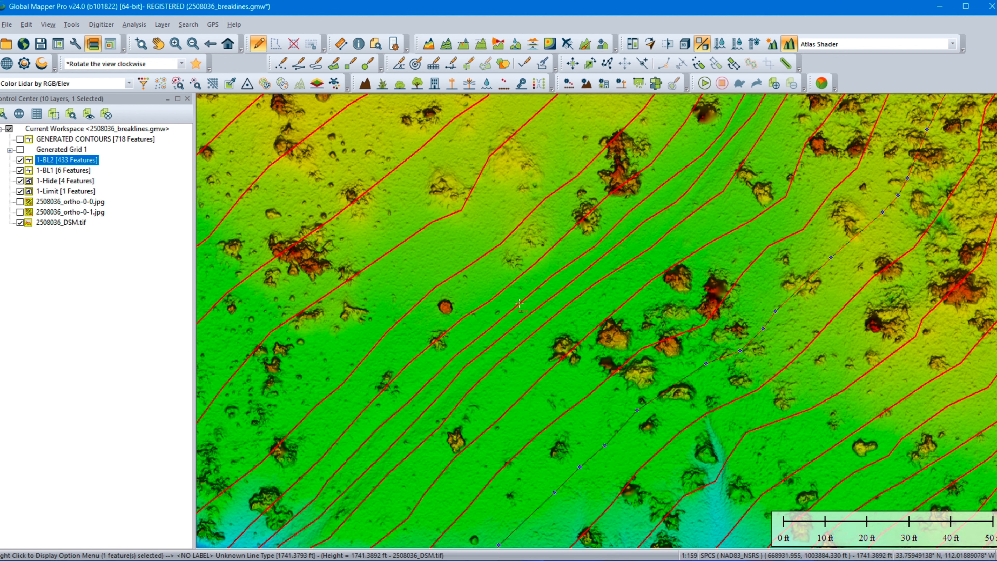
middle_drag(530, 484, 454, 254)
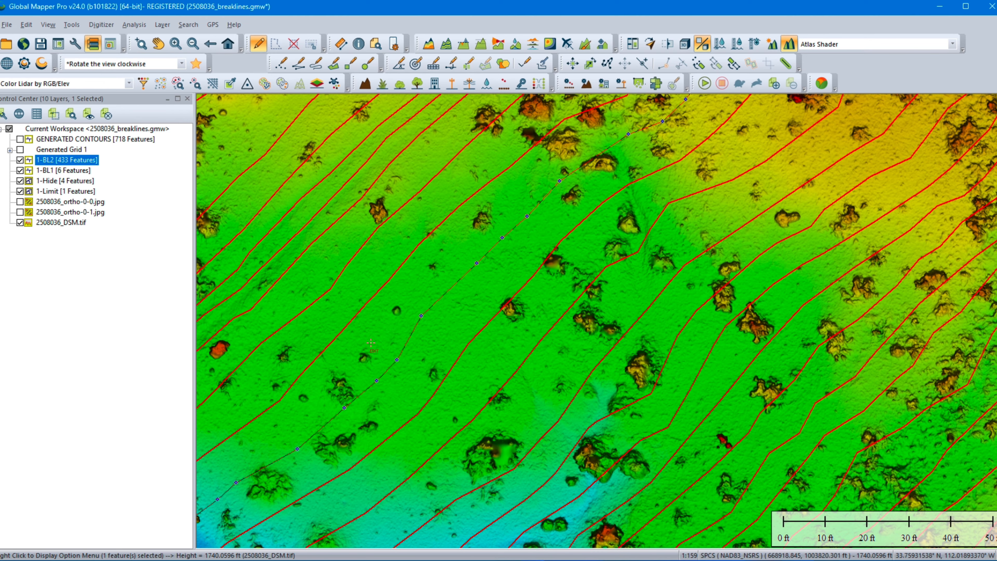
middle_drag(369, 362, 509, 197)
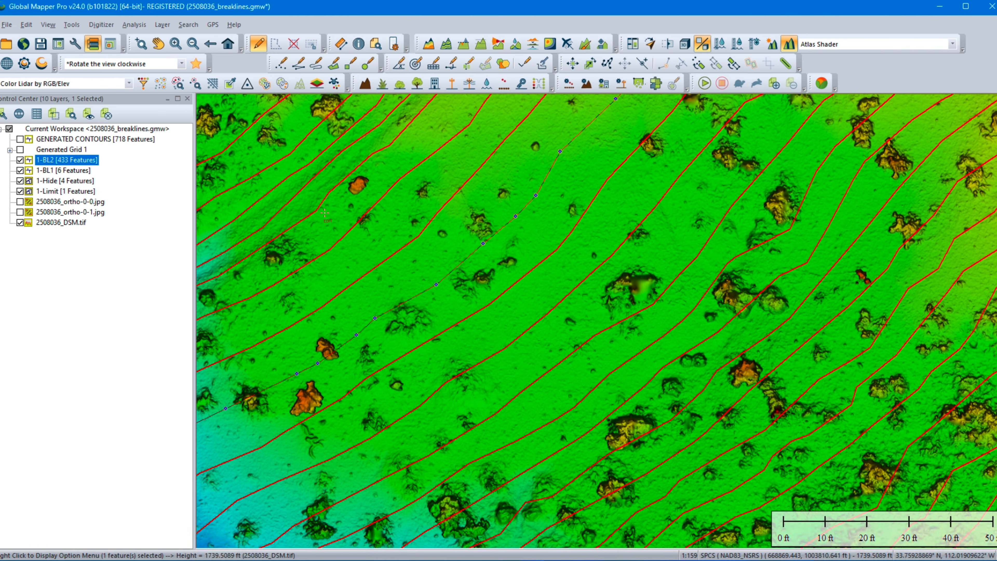
middle_drag(328, 213, 601, 238)
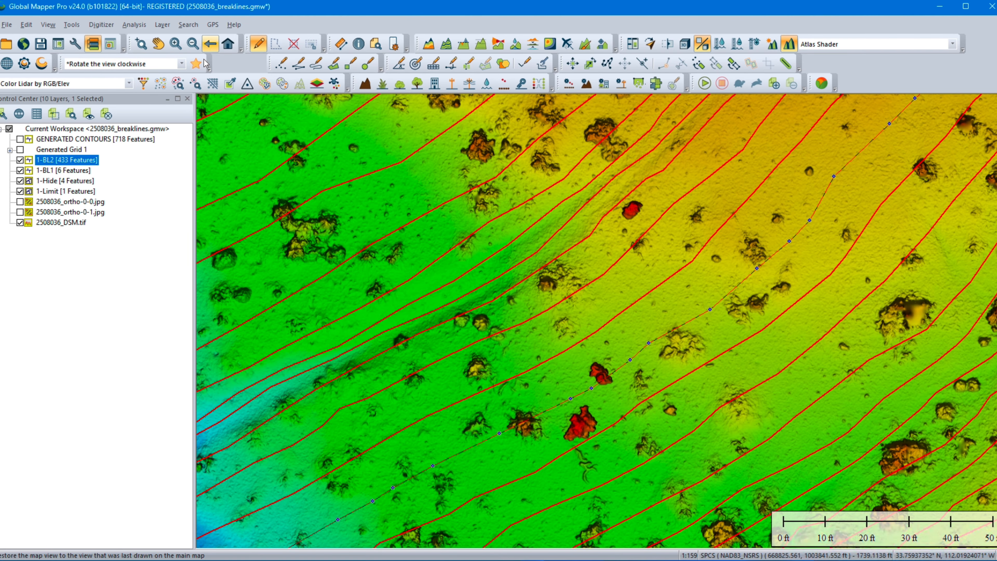
click(192, 44)
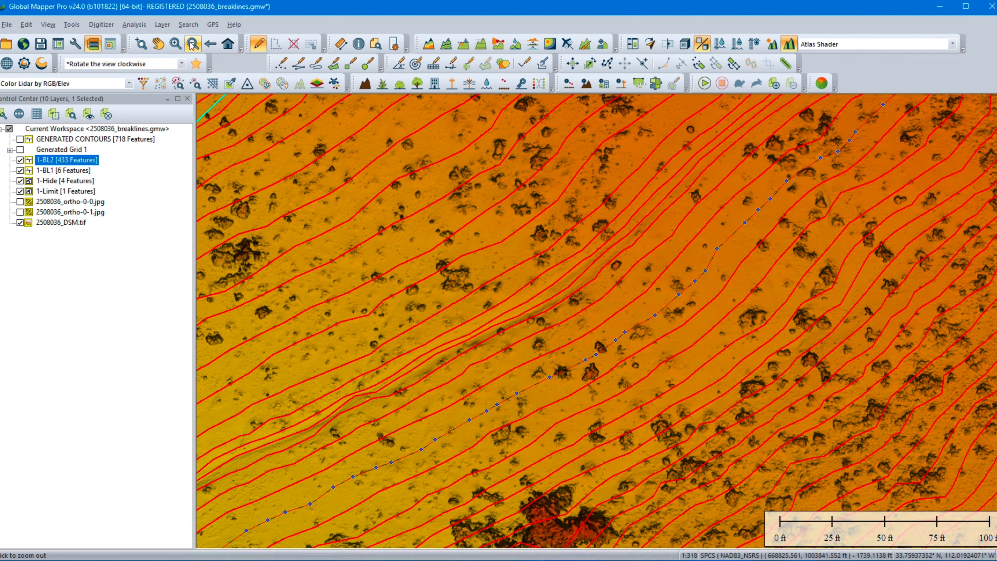
click(192, 44)
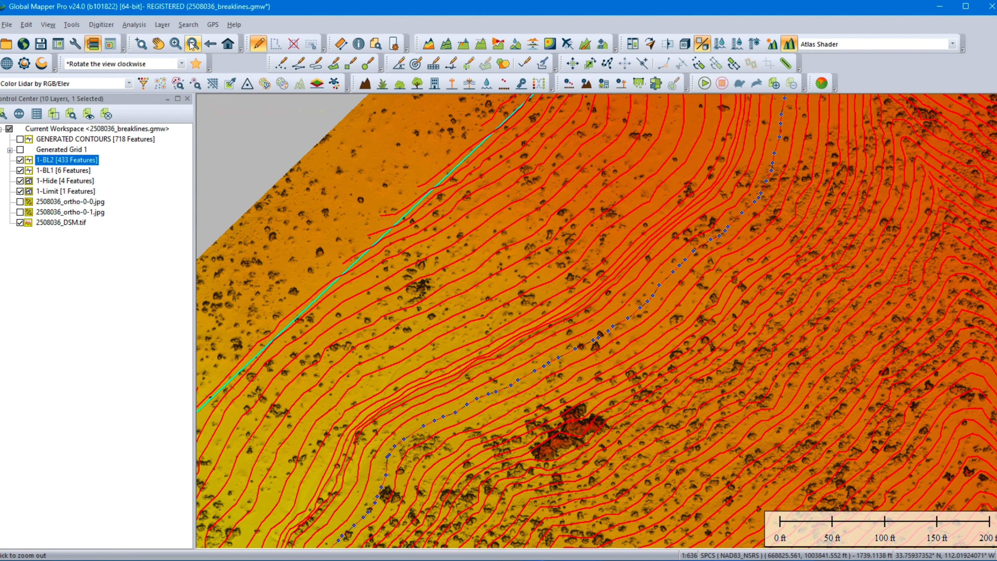
Step: Examine the 1-BL2 breaklines eastward to where the paved road meets the limit boundary at its southeast end
middle_drag(719, 396, 377, 243)
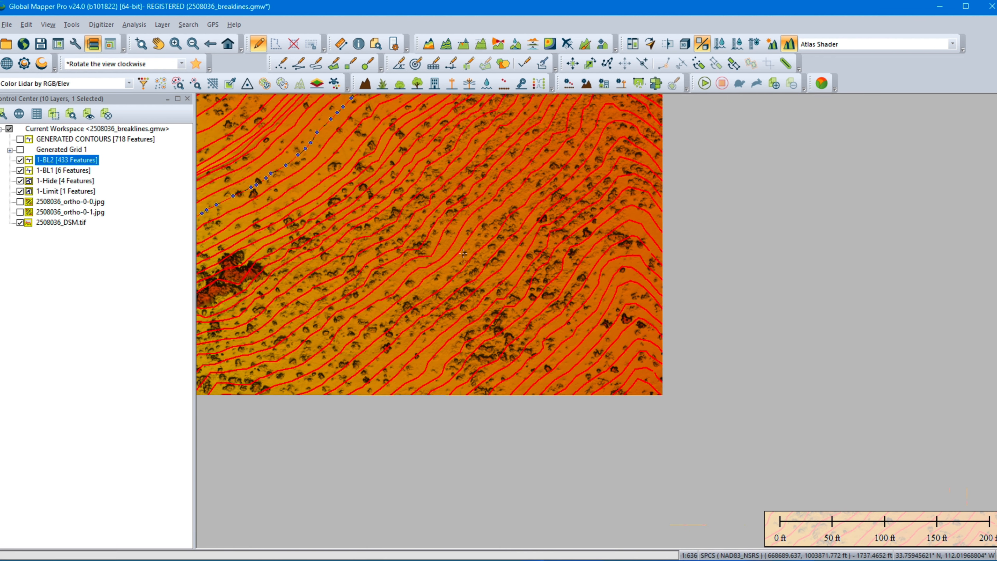
middle_drag(693, 320, 491, 223)
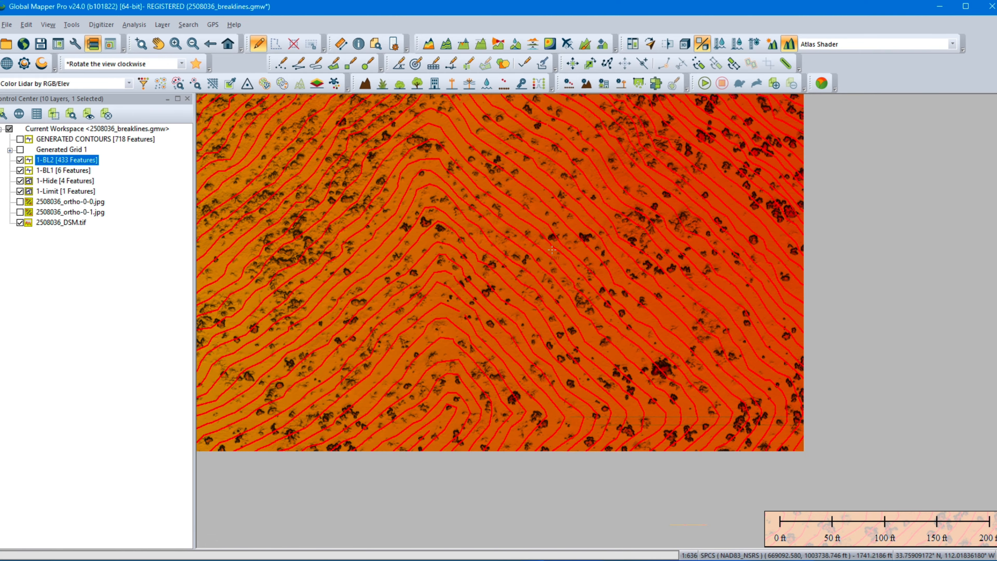
middle_drag(720, 310, 553, 226)
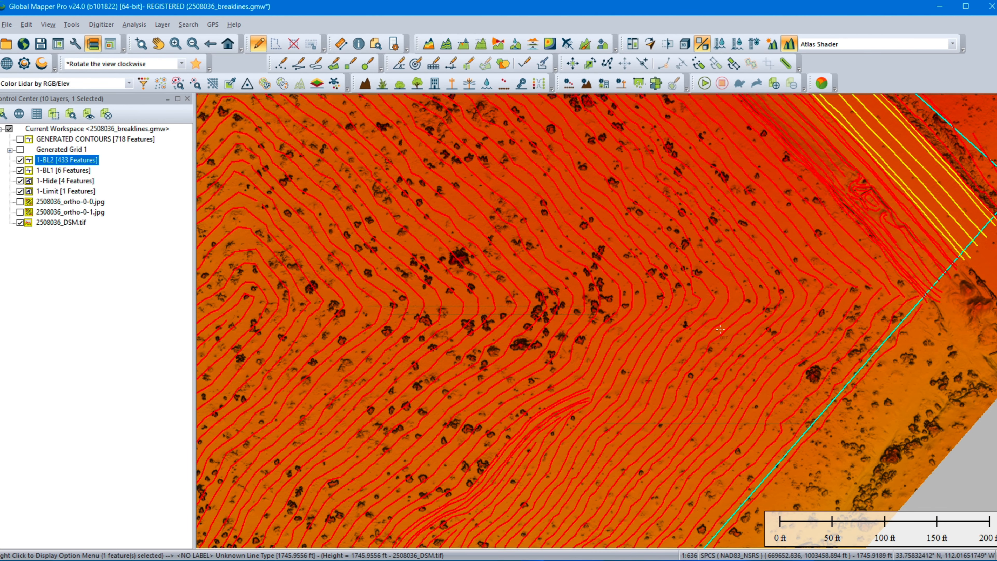
middle_drag(720, 329, 589, 241)
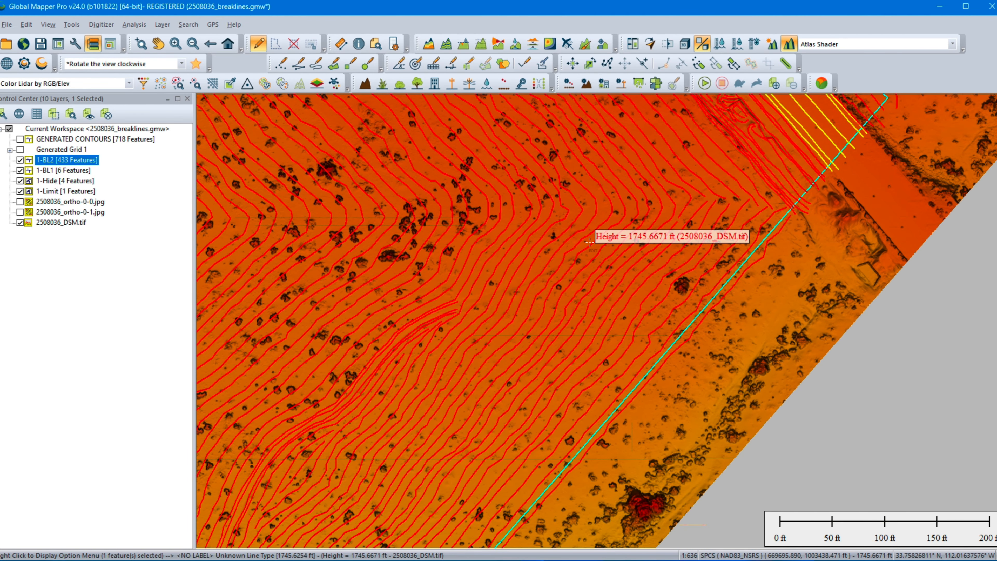
Step: Trace the 1-BL2 breaklines southwest along the narrow drainage channel and west along the wide track beyond the wash crossing
middle_drag(428, 377, 720, 193)
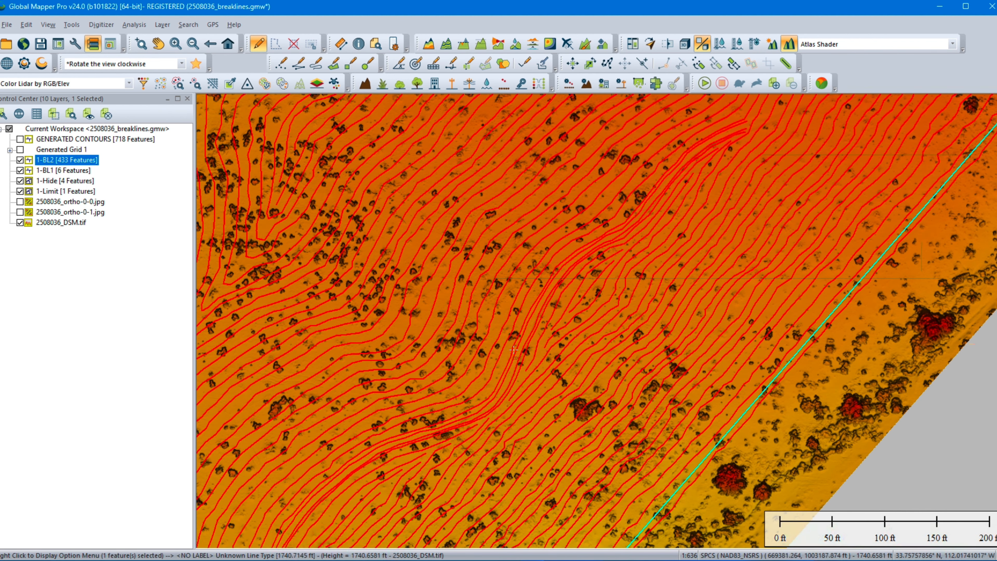
middle_drag(426, 439, 507, 304)
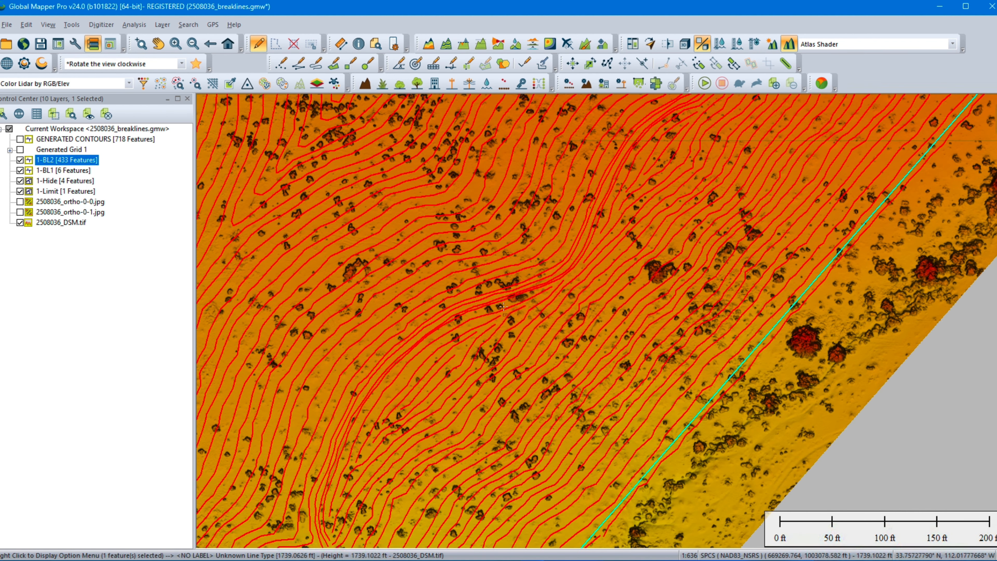
middle_drag(359, 401, 429, 279)
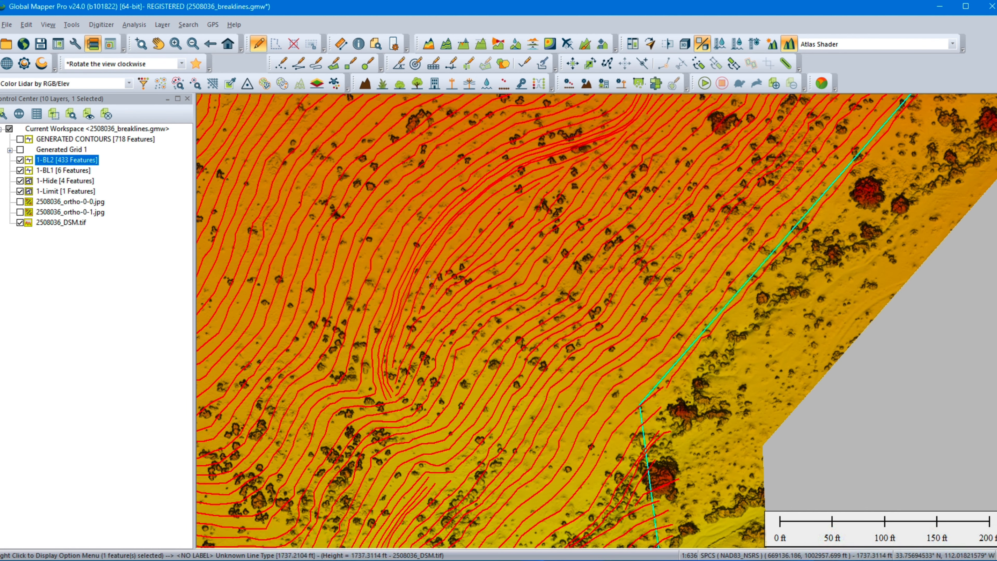
middle_drag(376, 410, 389, 268)
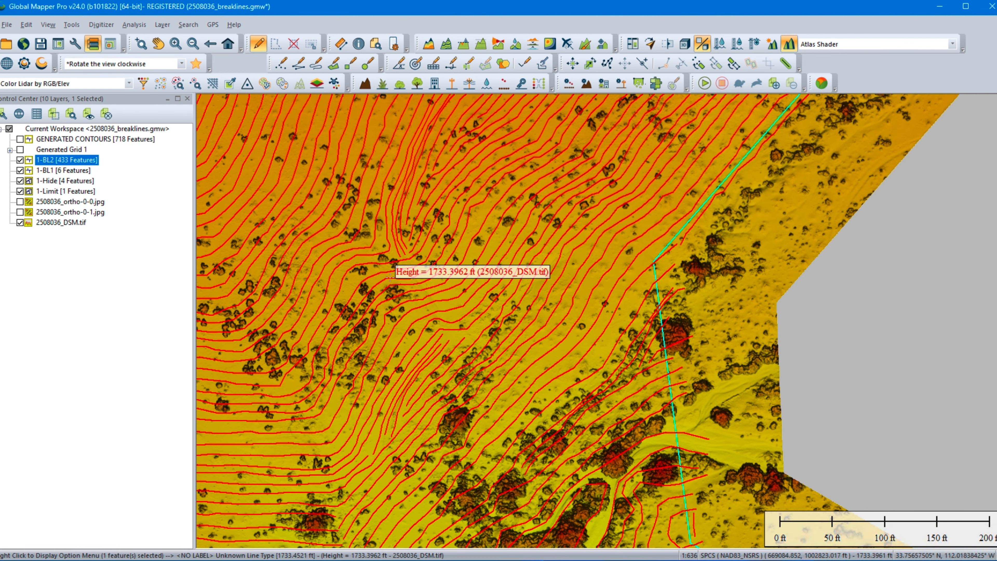
middle_drag(460, 380, 469, 137)
middle_drag(542, 230, 679, 250)
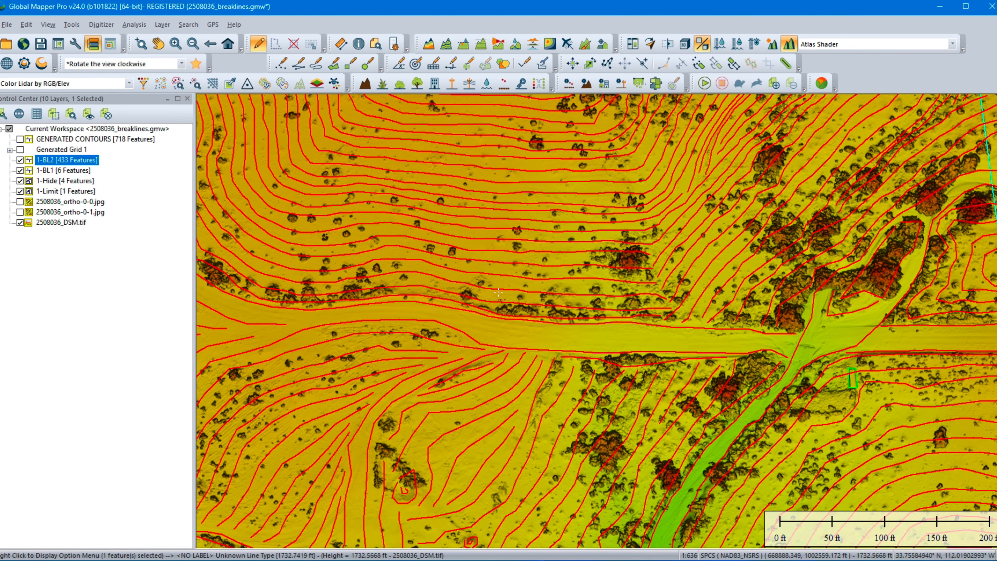
middle_drag(416, 280, 690, 322)
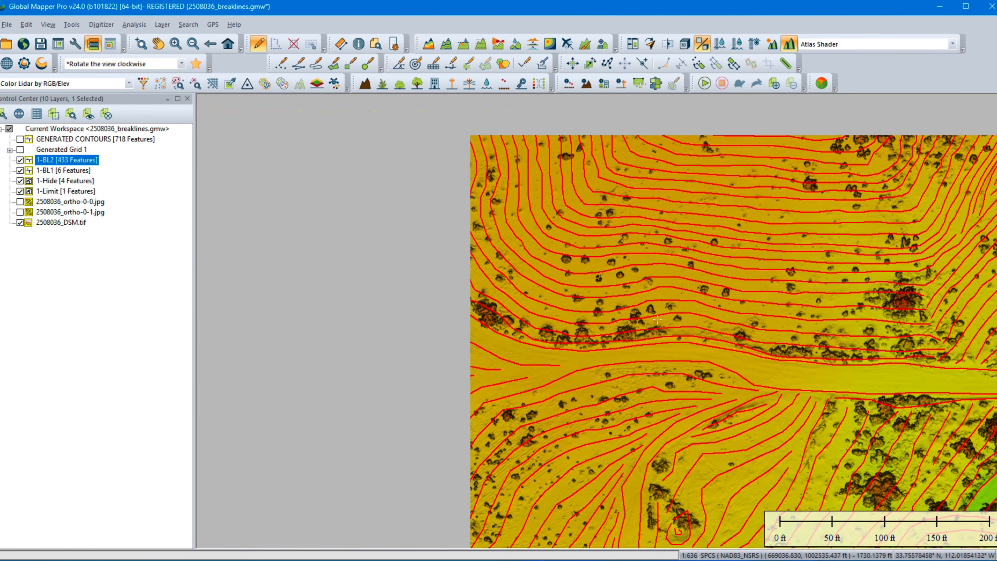
Step: Trace the 1-BL2 breaklines along the western limit boundary to its southwest corner and examine where they extend past the limit
middle_drag(420, 385, 439, 228)
middle_drag(366, 330, 537, 144)
middle_drag(384, 323, 450, 226)
middle_drag(407, 322, 533, 145)
middle_drag(389, 366, 466, 225)
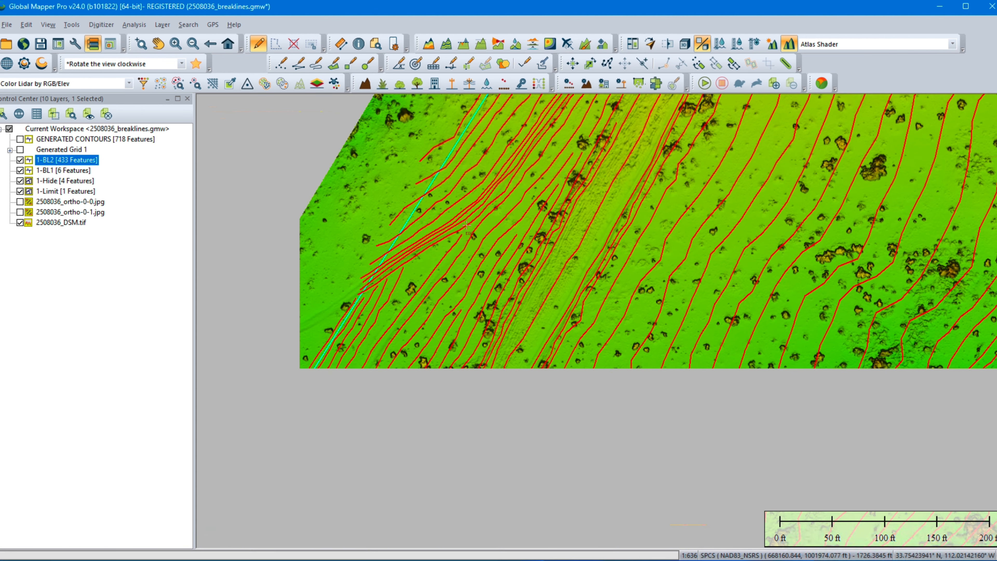
middle_drag(396, 376, 482, 222)
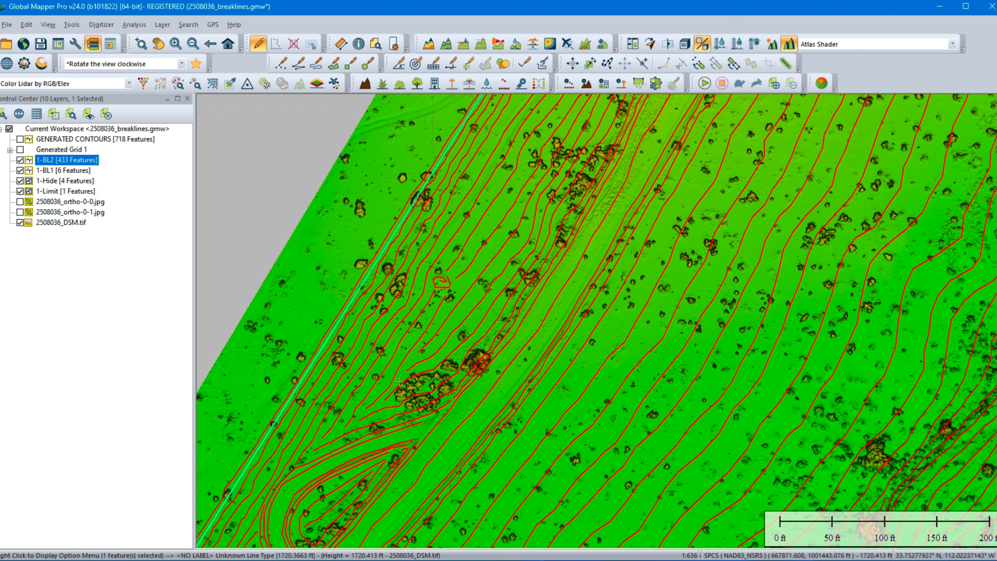
middle_drag(411, 351, 495, 175)
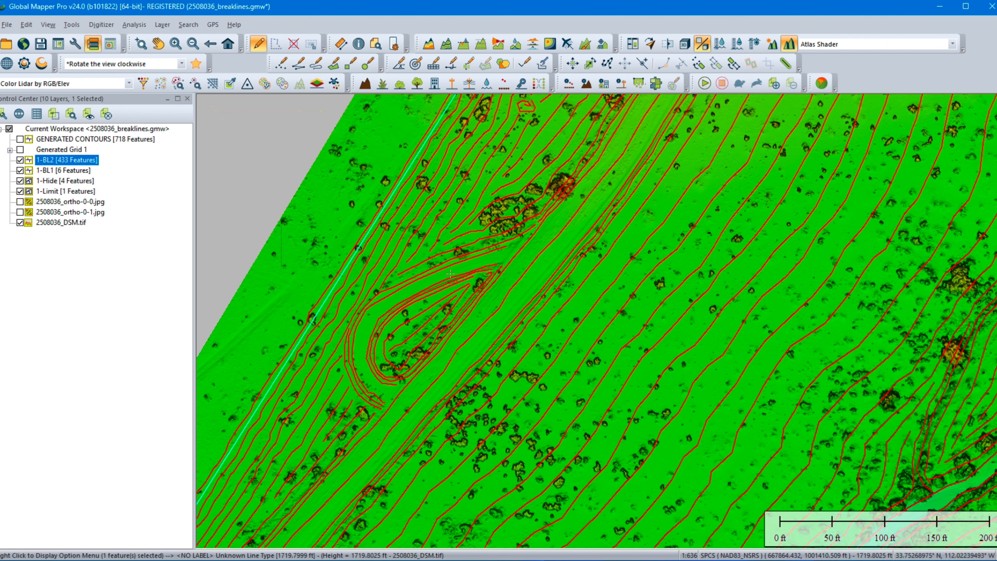
middle_drag(373, 410, 452, 236)
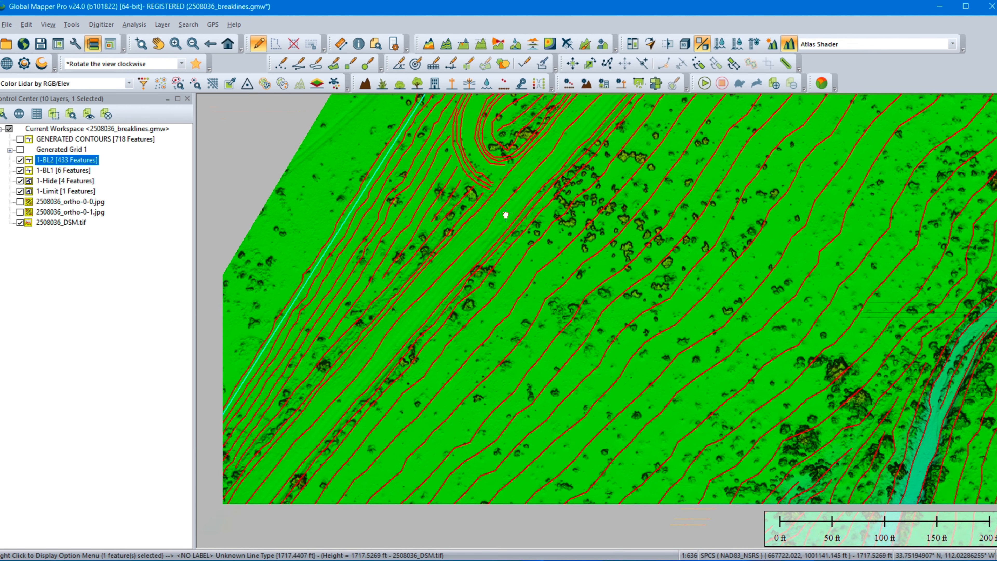
middle_drag(505, 214, 502, 225)
middle_drag(380, 315, 491, 188)
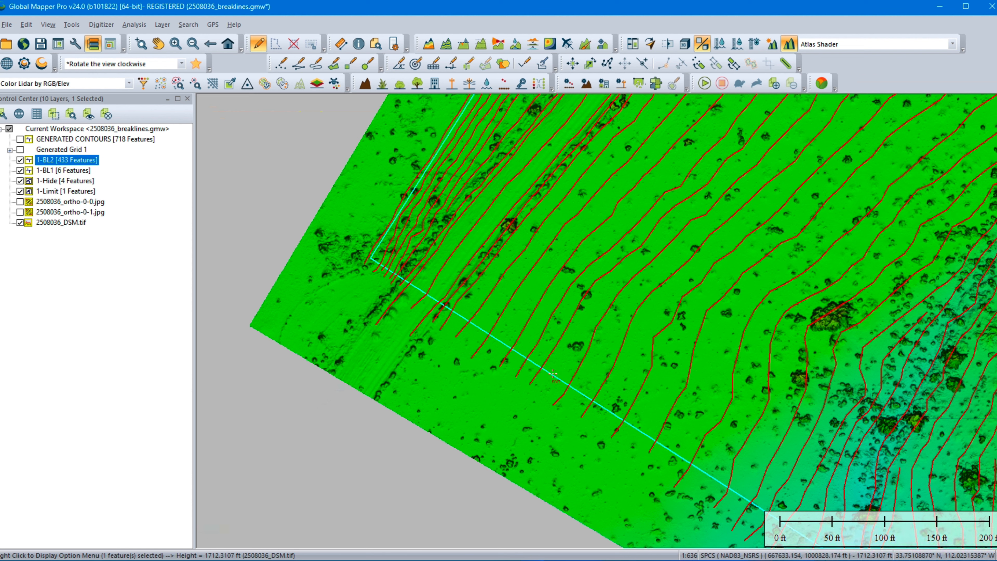
mouse_move(554, 375)
mouse_move(458, 449)
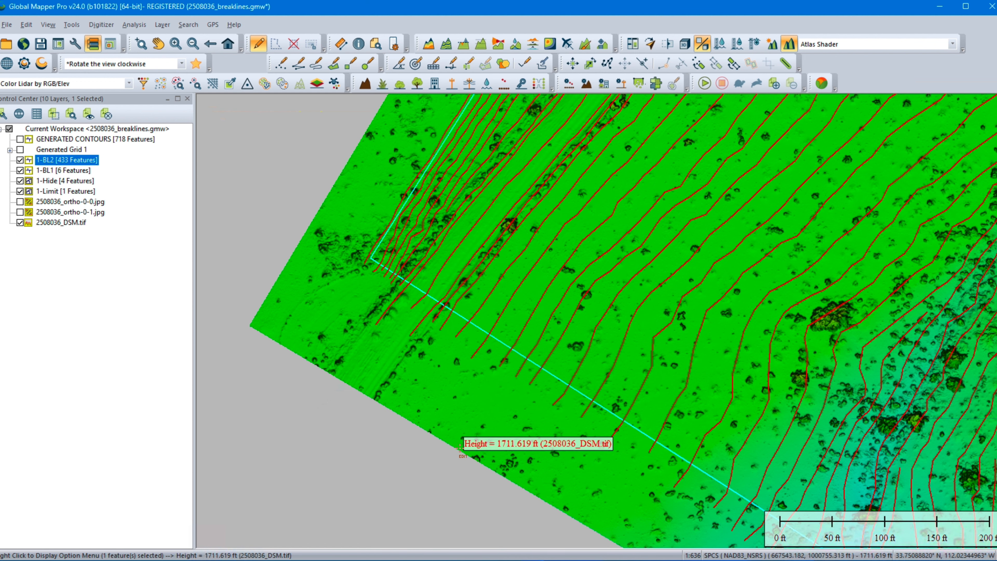
Step: Trace the 1-BL2 breaklines along the southern limit boundary to its southeast corner, then northeast beside the eastern washes
mouse_move(459, 401)
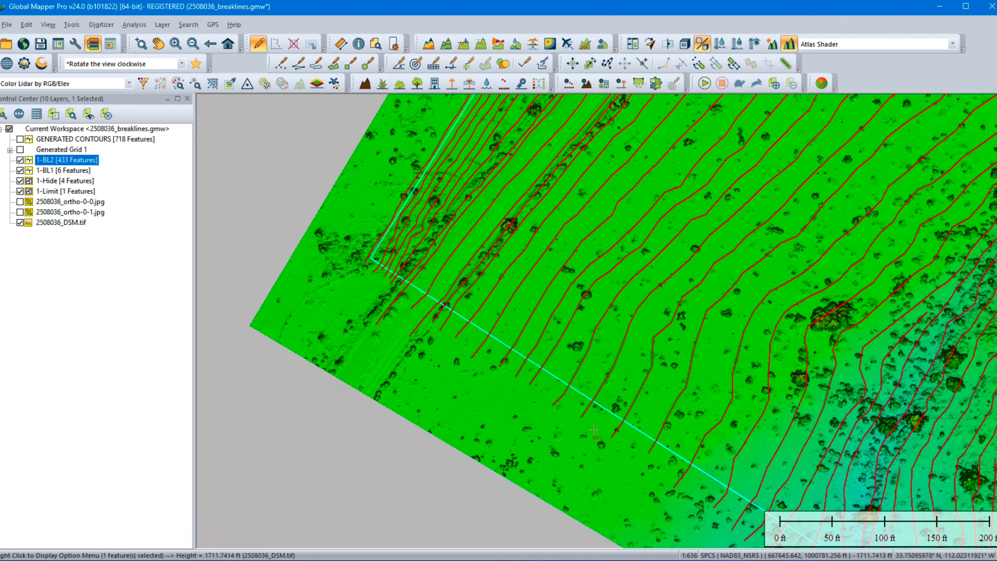
scroll(445, 283, up, 3)
middle_drag(726, 403, 434, 288)
middle_drag(594, 384, 408, 272)
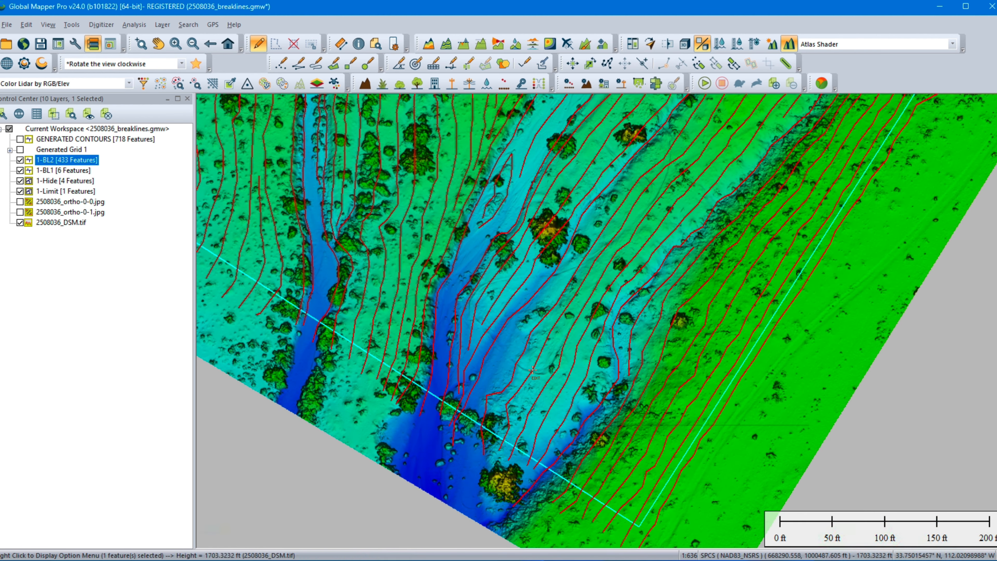
middle_drag(704, 123, 662, 252)
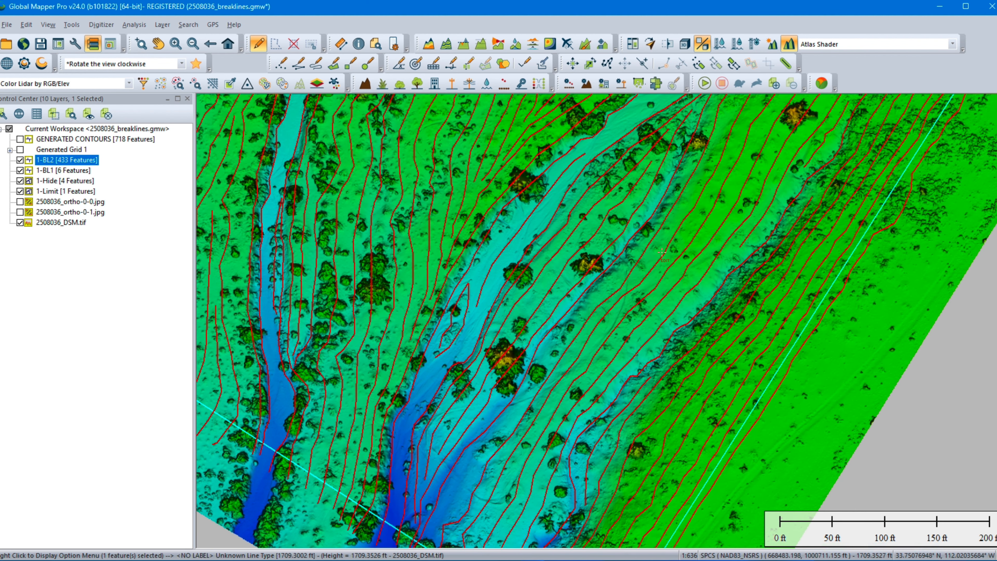
middle_drag(776, 189, 642, 402)
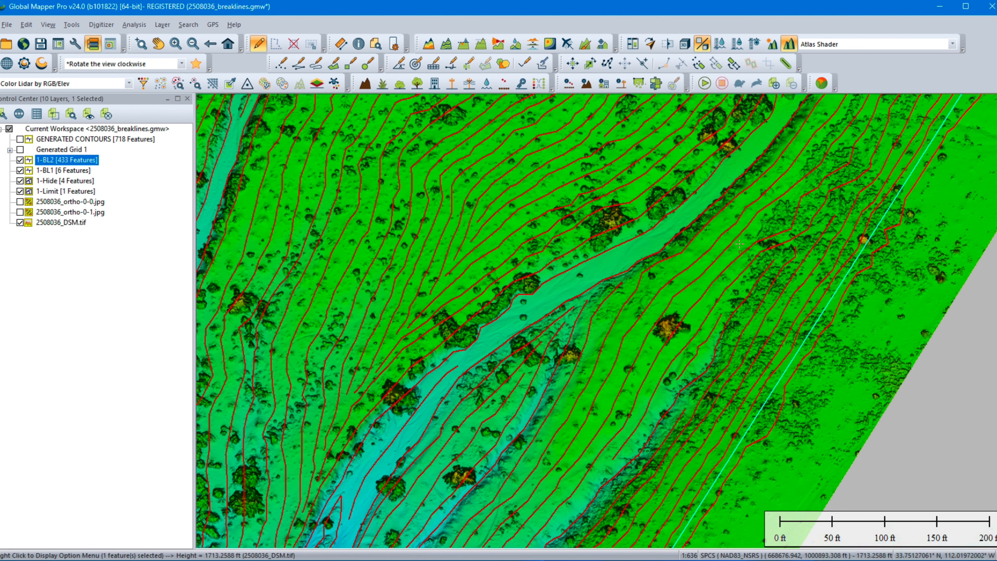
middle_drag(726, 236, 607, 437)
middle_drag(667, 287, 639, 484)
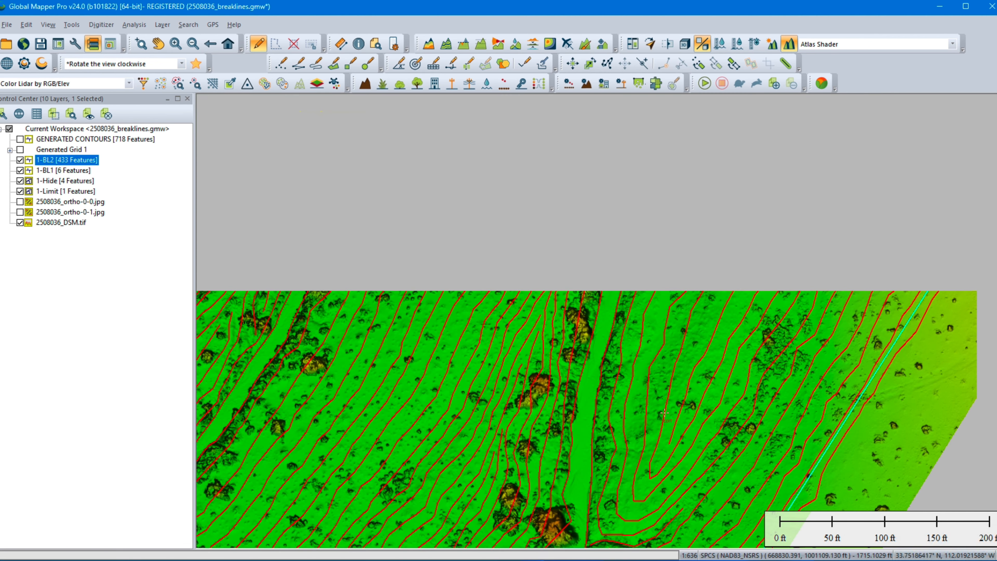
Step: Follow the 1-BL2 breaklines northeast along the eastern limit boundary up to the wide track crossing the site
middle_drag(728, 282, 525, 423)
middle_drag(643, 268, 549, 441)
middle_drag(743, 236, 605, 403)
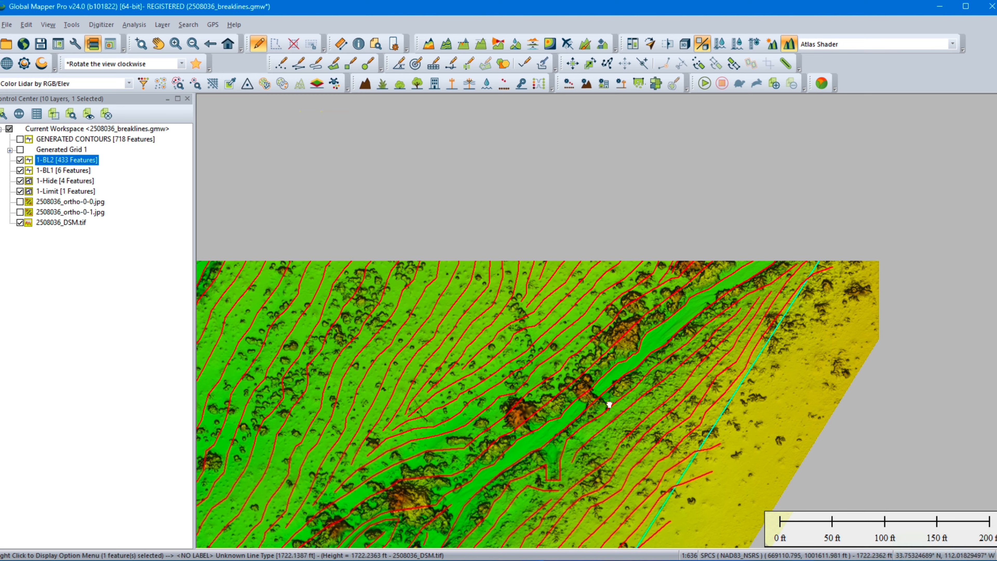
middle_drag(777, 222, 639, 345)
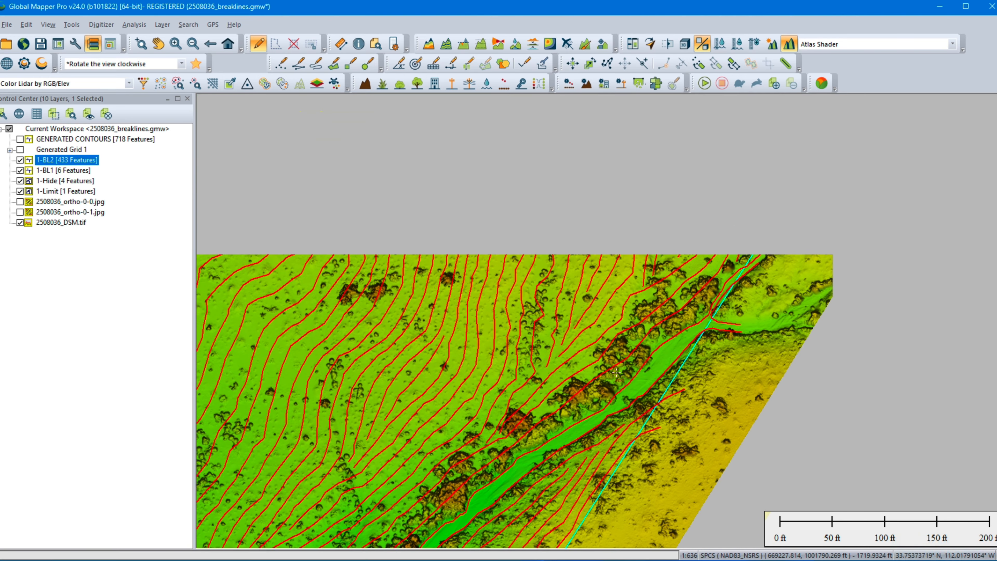
middle_drag(650, 282, 575, 398)
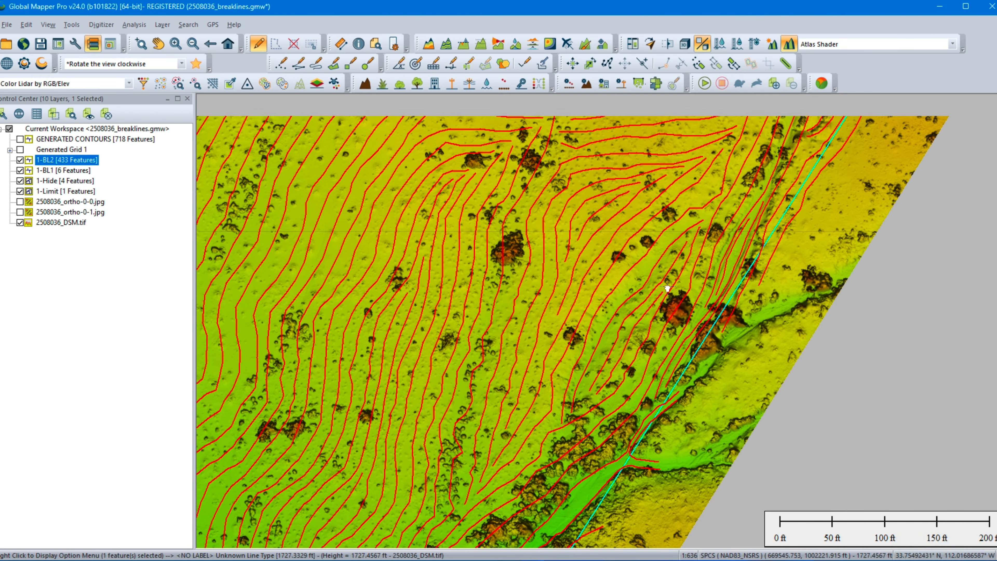
middle_drag(706, 177, 666, 356)
middle_drag(741, 246, 738, 340)
middle_drag(552, 223, 645, 272)
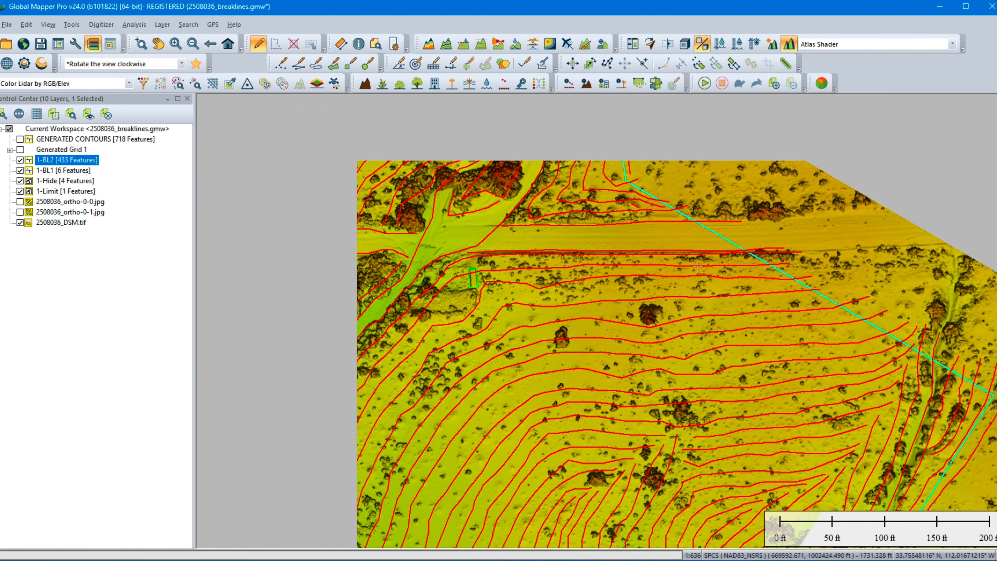
Step: Examine the breaklines north of the wide track, up to where the yellow 1-BL1 road lines cross the limit's eastern corner
middle_drag(565, 217, 574, 355)
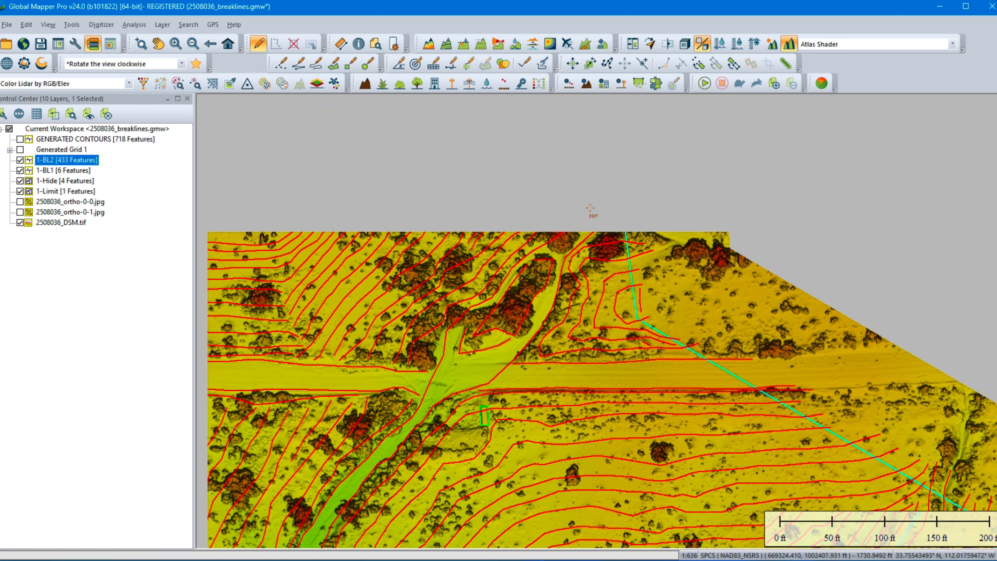
middle_drag(585, 187, 571, 345)
middle_drag(567, 284, 636, 404)
middle_drag(624, 285, 540, 388)
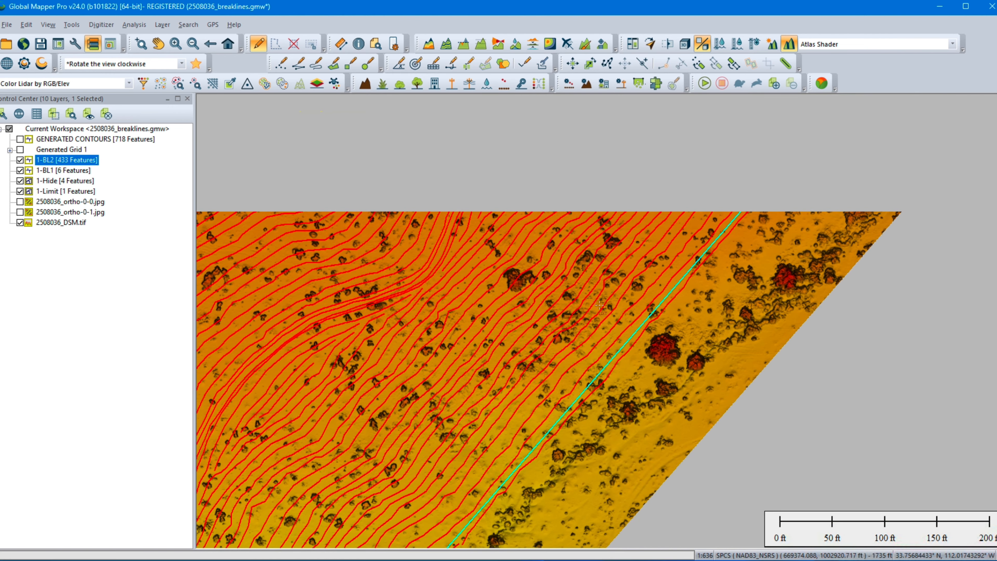
middle_drag(628, 256, 558, 379)
middle_drag(669, 252, 578, 368)
middle_drag(713, 243, 629, 358)
middle_drag(719, 251, 590, 352)
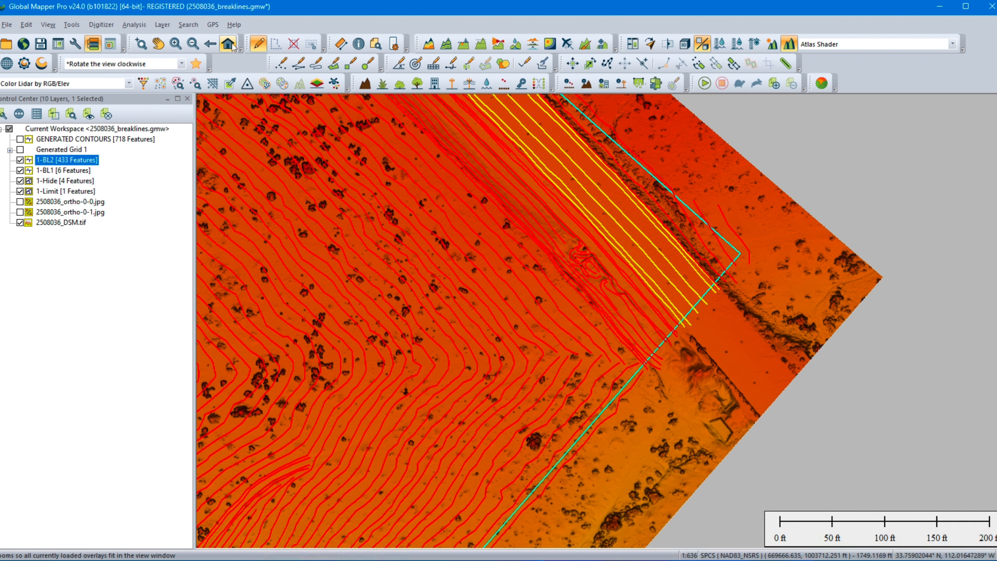
Step: Display the full survey extent and clear the selection of the 1-BL2 breakline
key(Home)
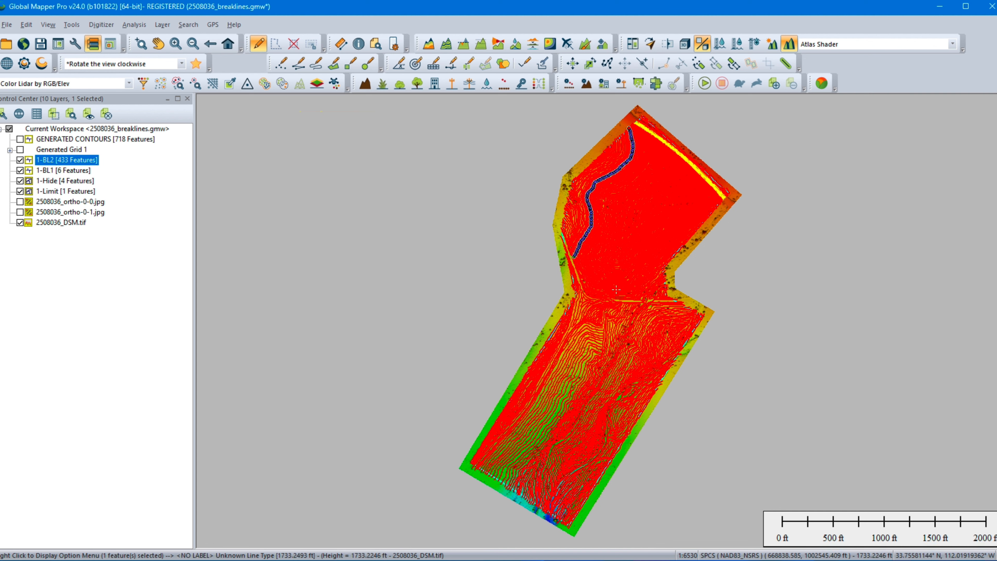
click(294, 45)
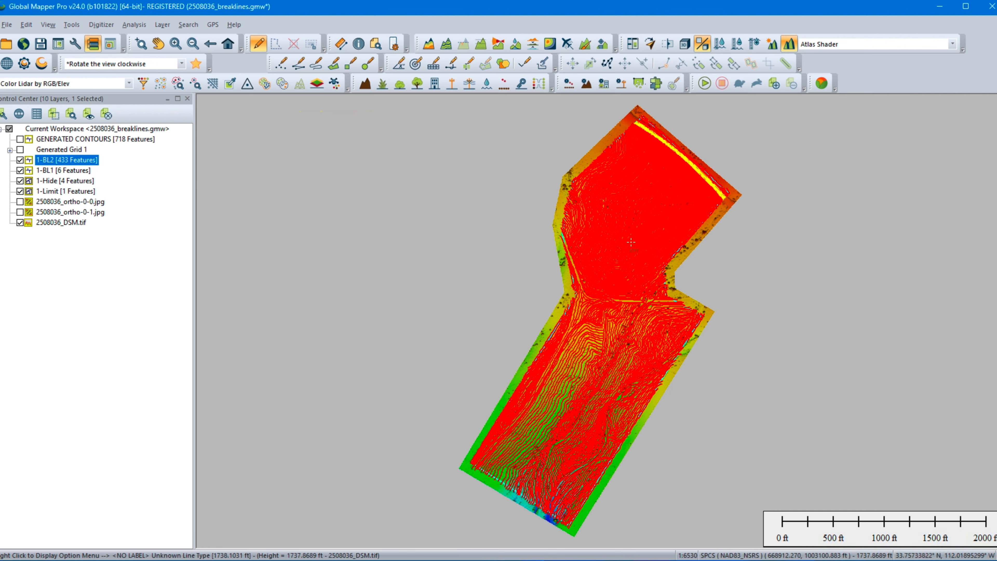
middle_drag(691, 215, 559, 292)
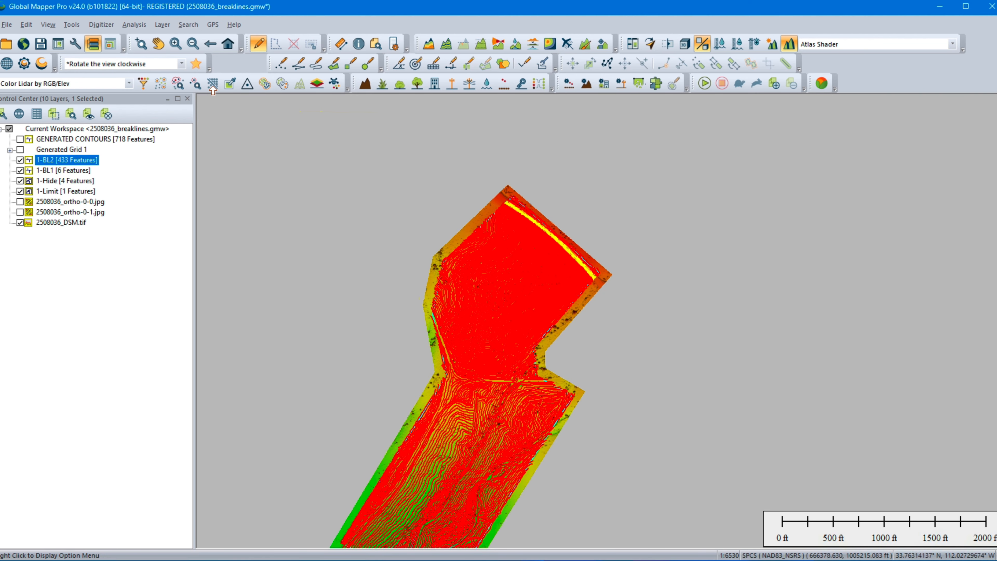
Step: At the site's northern corner, hide the 2508036_DSM.tif, 1-Limit, 1-Hide, 1-BL1 and 1-BL2 layers
click(140, 43)
drag(544, 232, 547, 235)
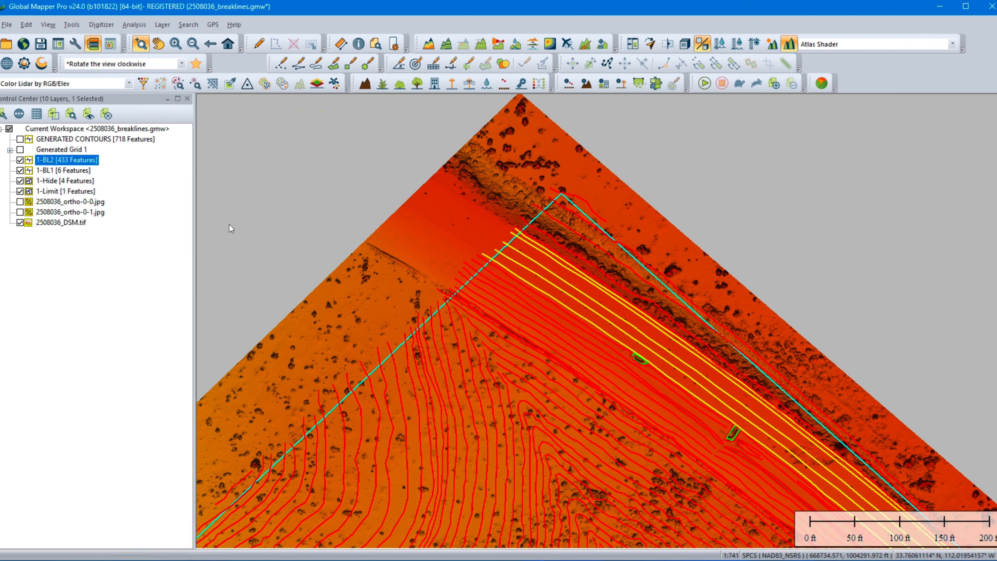
middle_drag(526, 253, 476, 198)
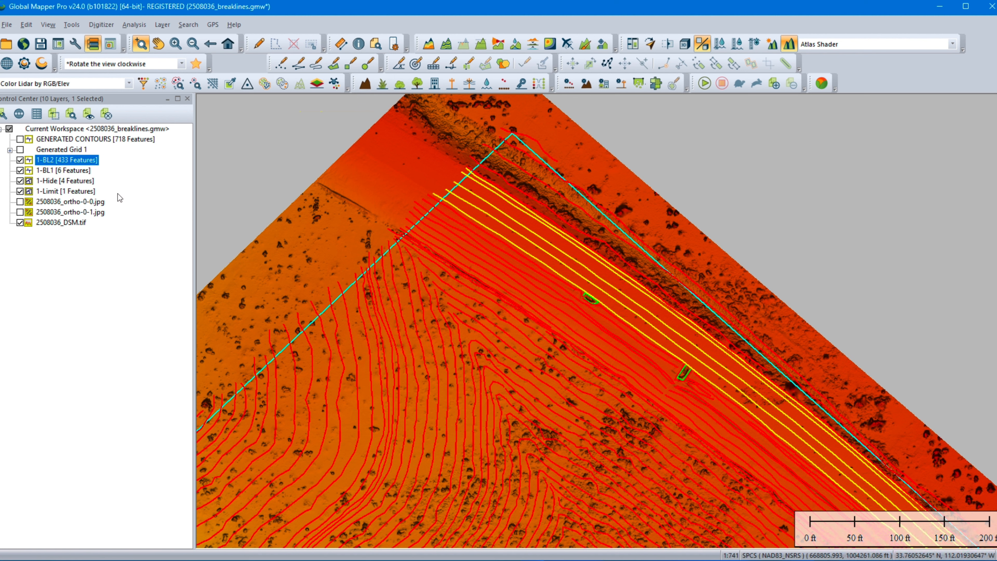
mouse_move(445, 358)
click(20, 223)
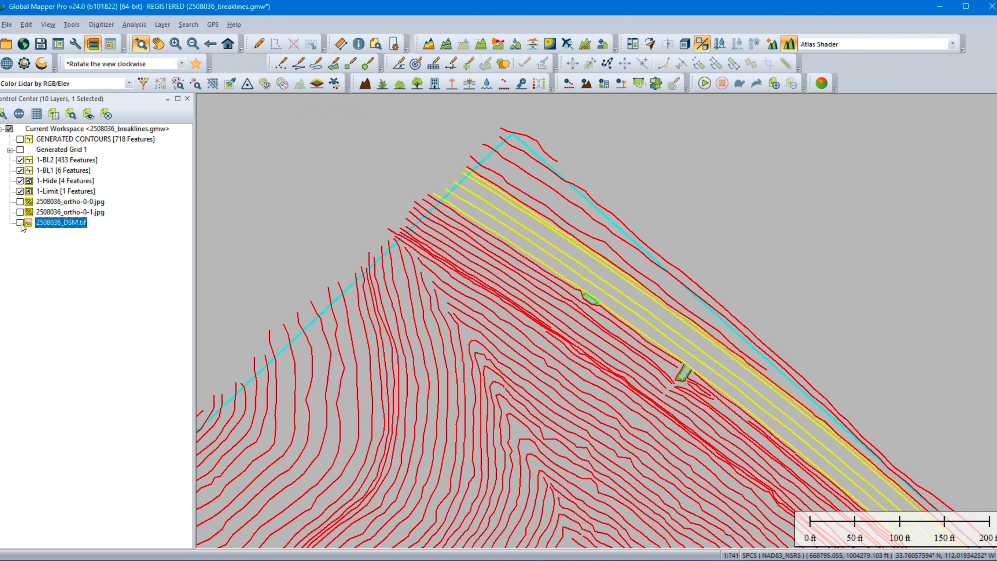
click(20, 191)
click(20, 181)
click(20, 170)
click(20, 159)
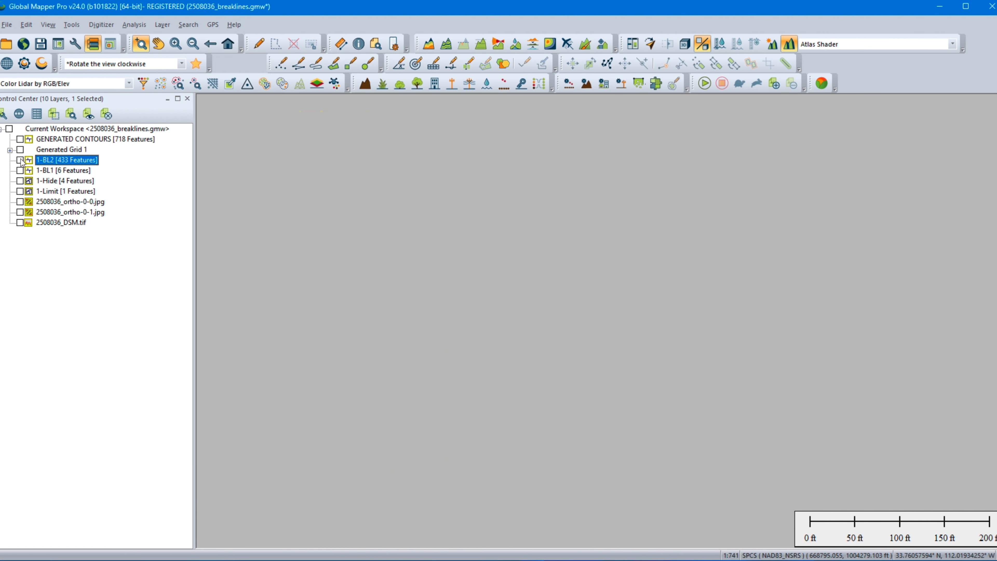
Step: Expand the Generated Grid 1 group and display its TIN together with the elevation grid
click(10, 151)
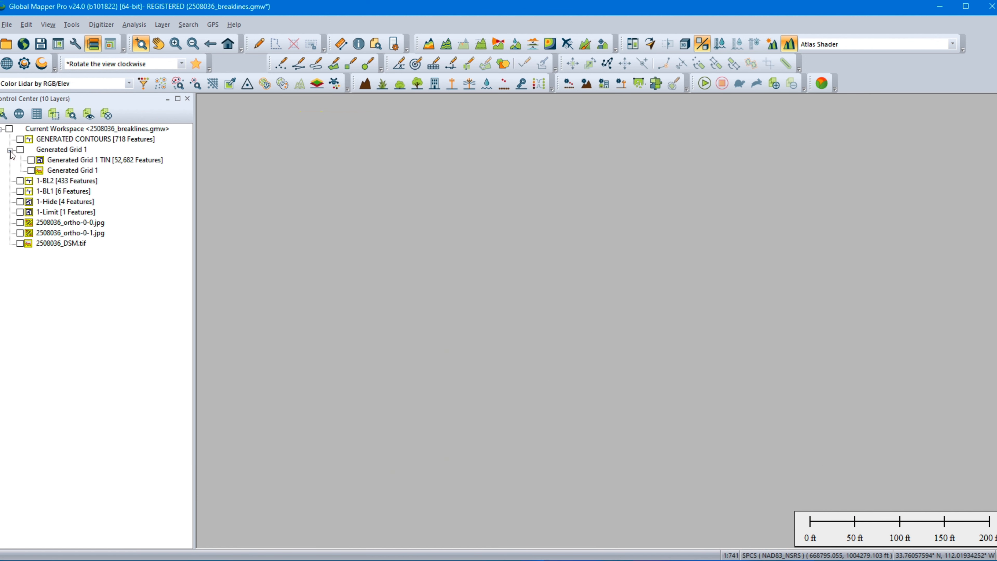
click(31, 161)
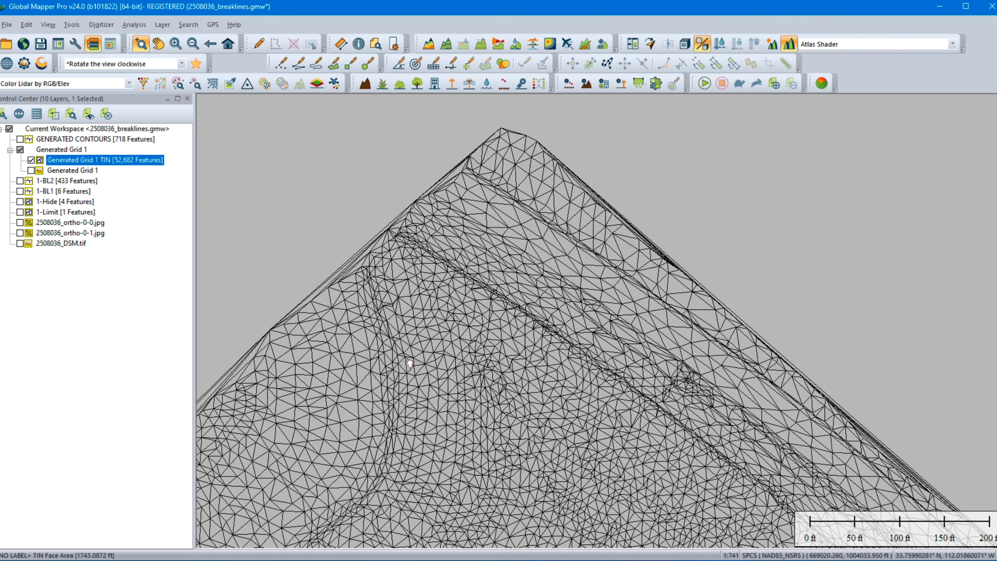
middle_drag(408, 371, 501, 190)
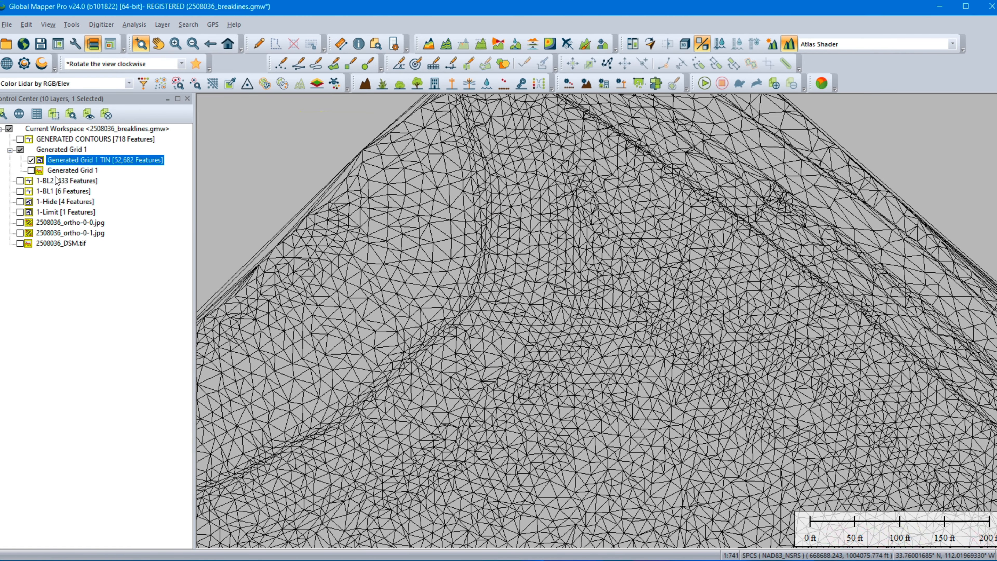
click(31, 170)
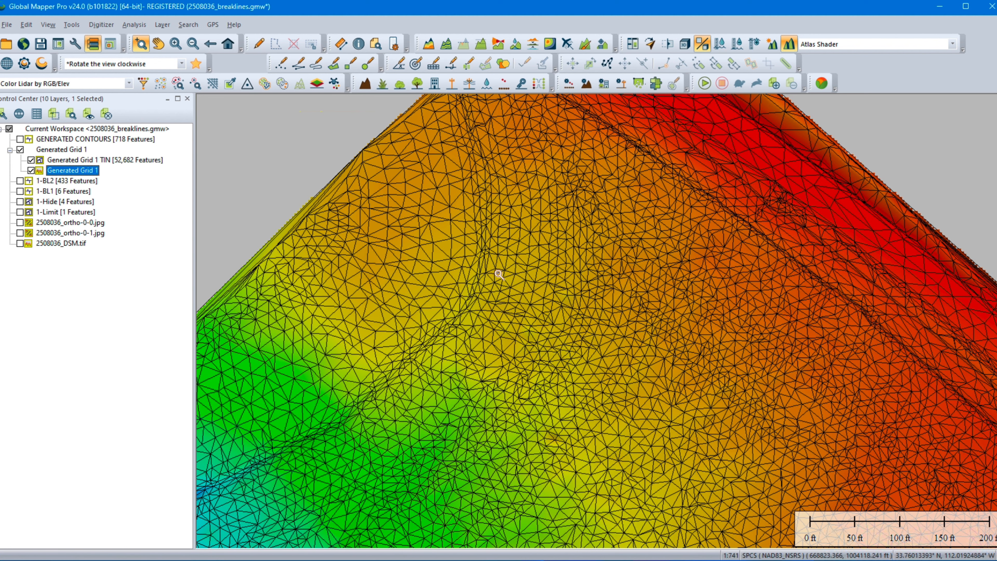
middle_drag(508, 252, 633, 320)
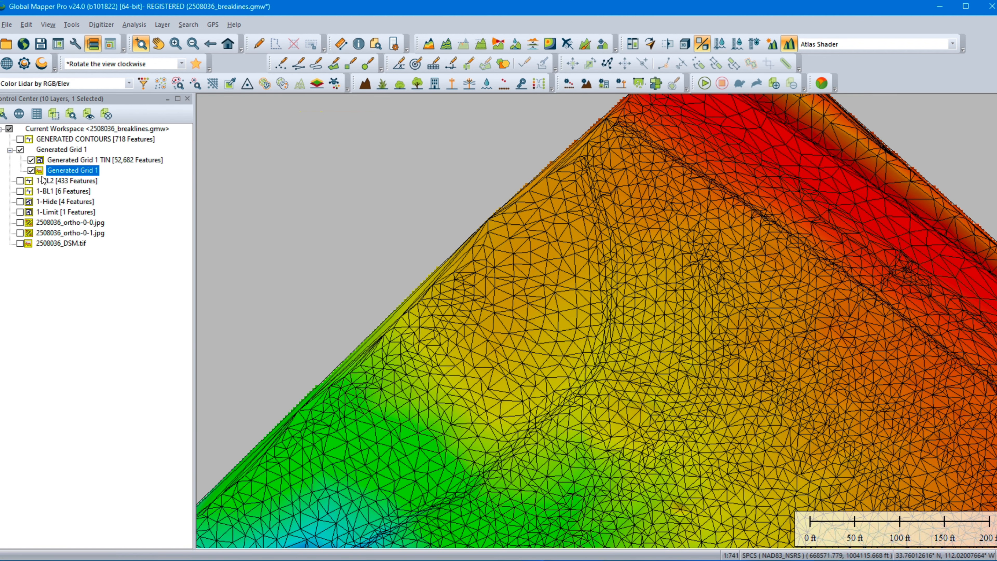
mouse_move(591, 271)
Step: Hide the Generated Grid 1 TIN and examine the grid surface southward to the raised mound beside the track
click(31, 160)
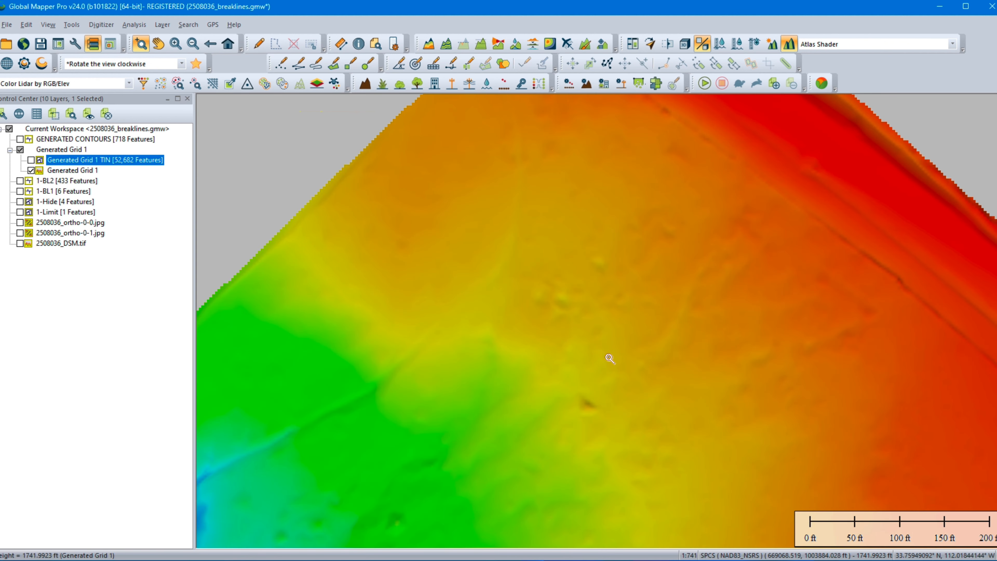
middle_drag(617, 393, 594, 200)
middle_drag(422, 372, 636, 184)
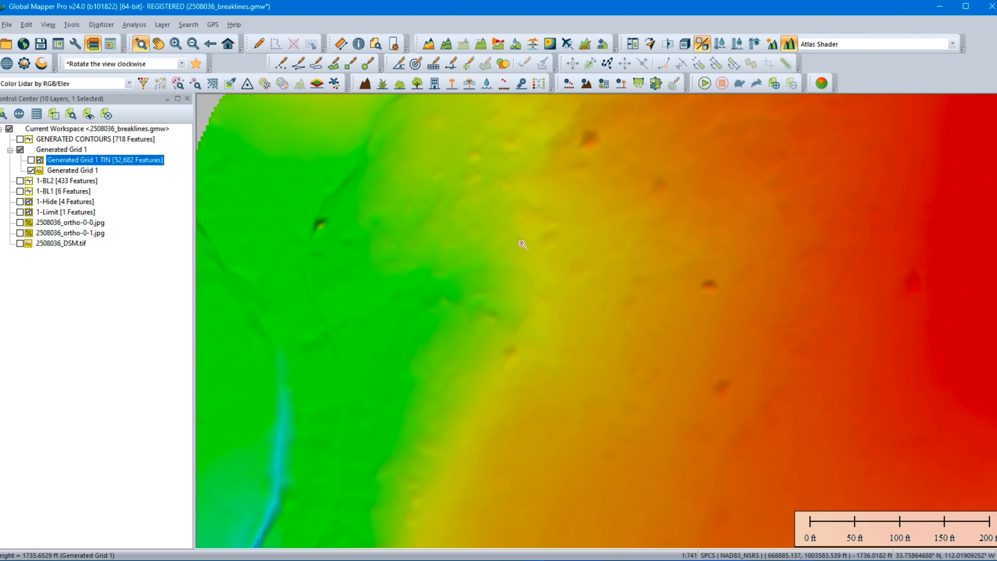
middle_drag(492, 283, 608, 196)
middle_drag(509, 378, 494, 193)
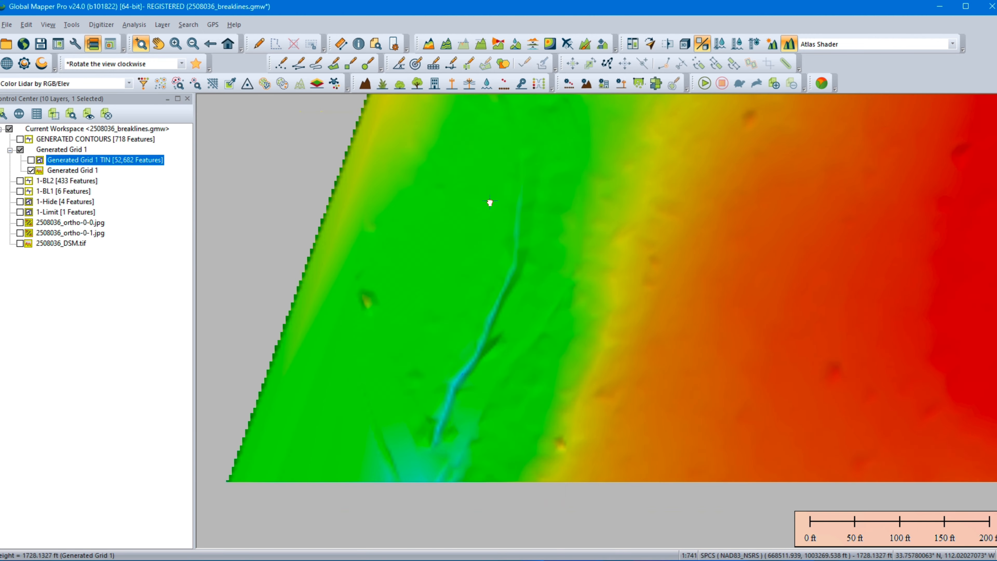
middle_drag(425, 401, 525, 216)
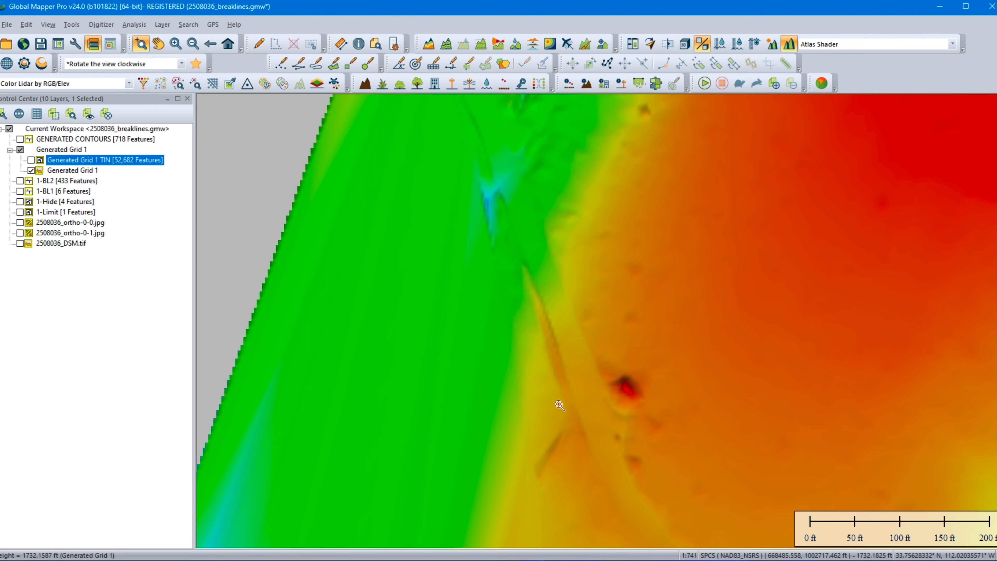
middle_drag(560, 406, 404, 235)
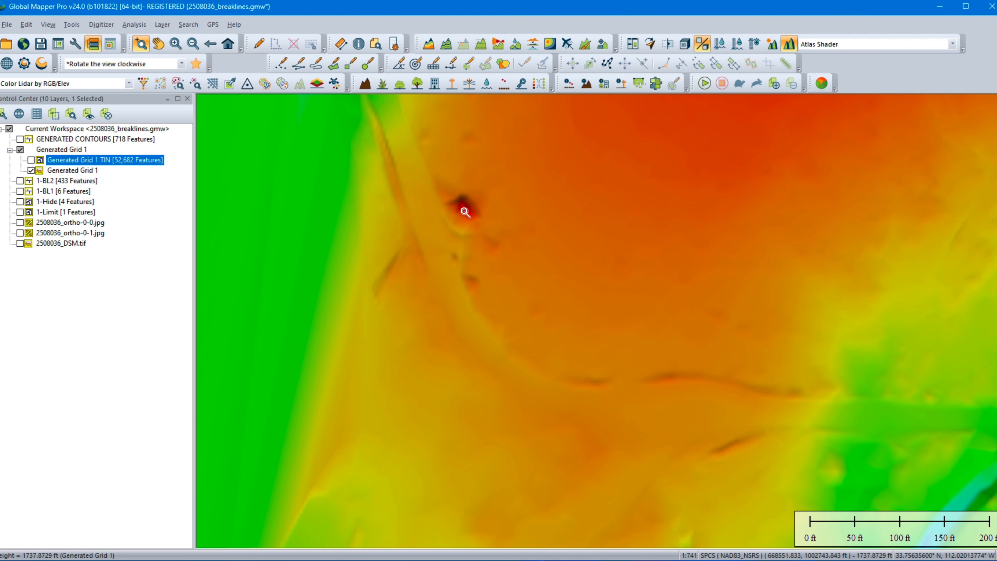
drag(344, 159, 627, 326)
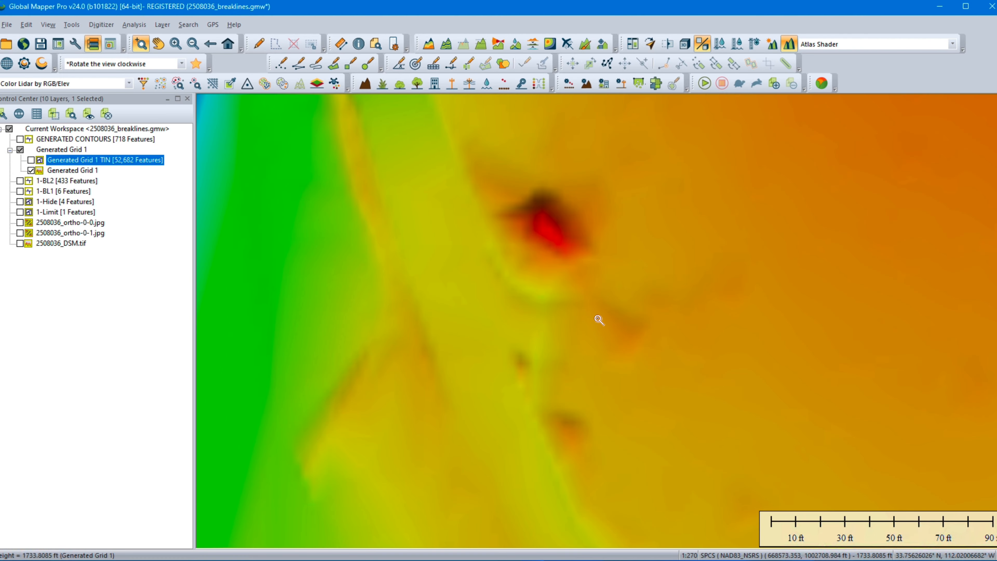
Step: Enable both 2508036_ortho images and compare the mound beside the track in the imagery and in Generated Grid 1
click(20, 223)
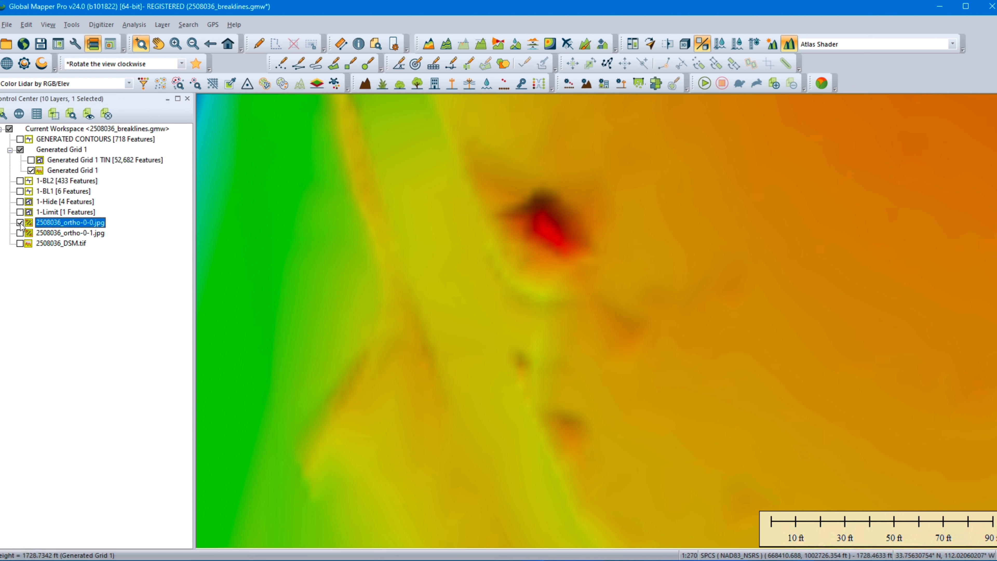
click(20, 232)
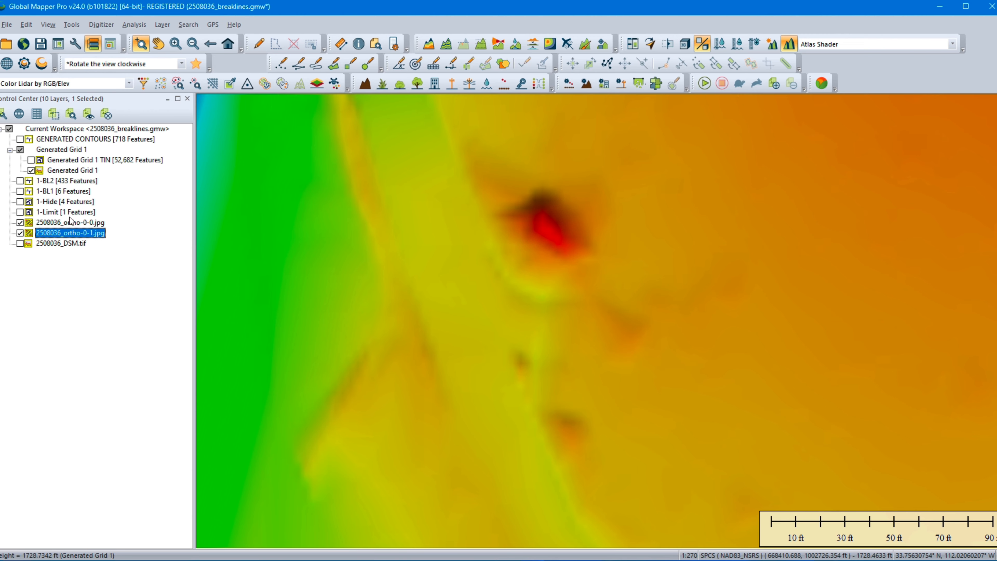
click(31, 170)
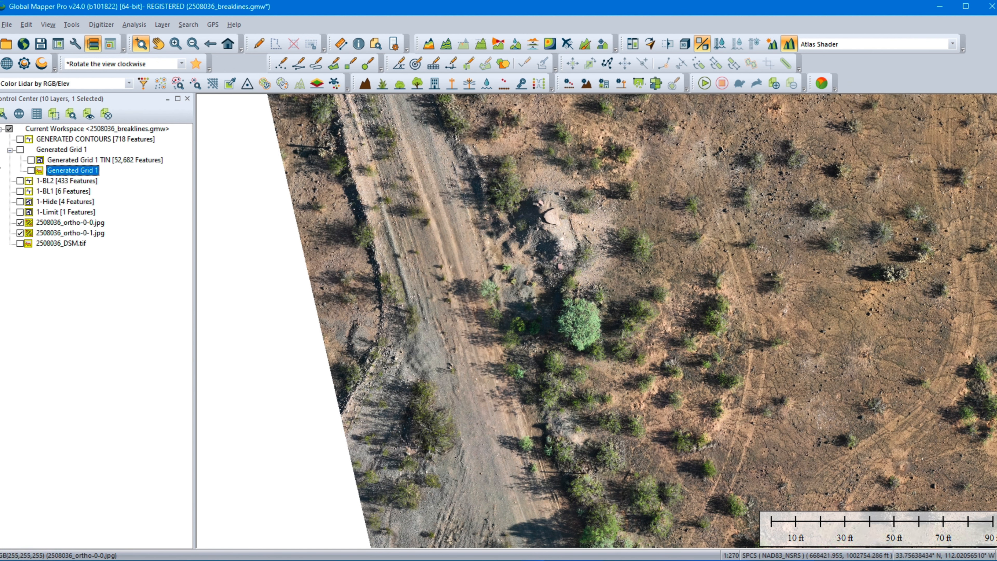
click(31, 170)
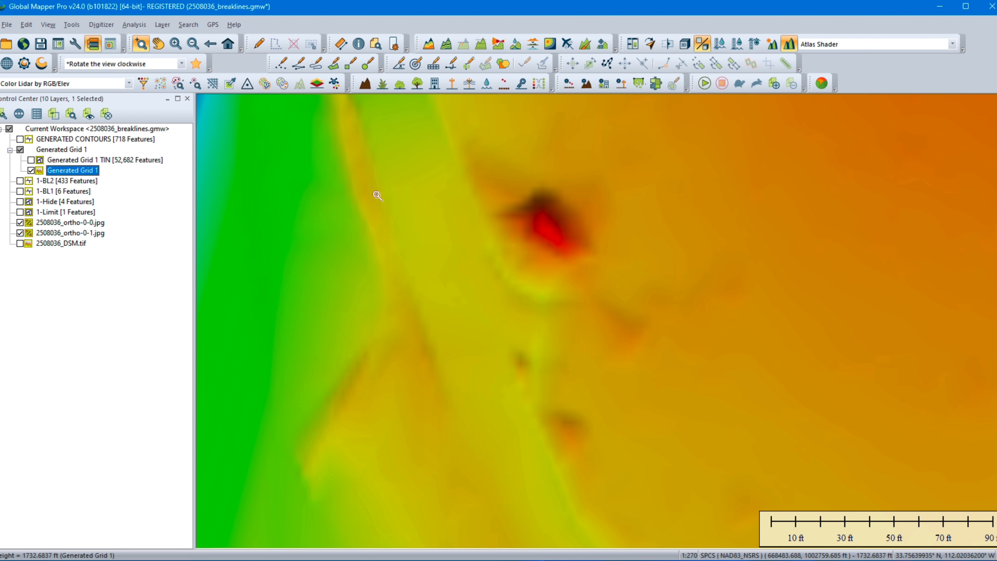
middle_drag(555, 185, 542, 332)
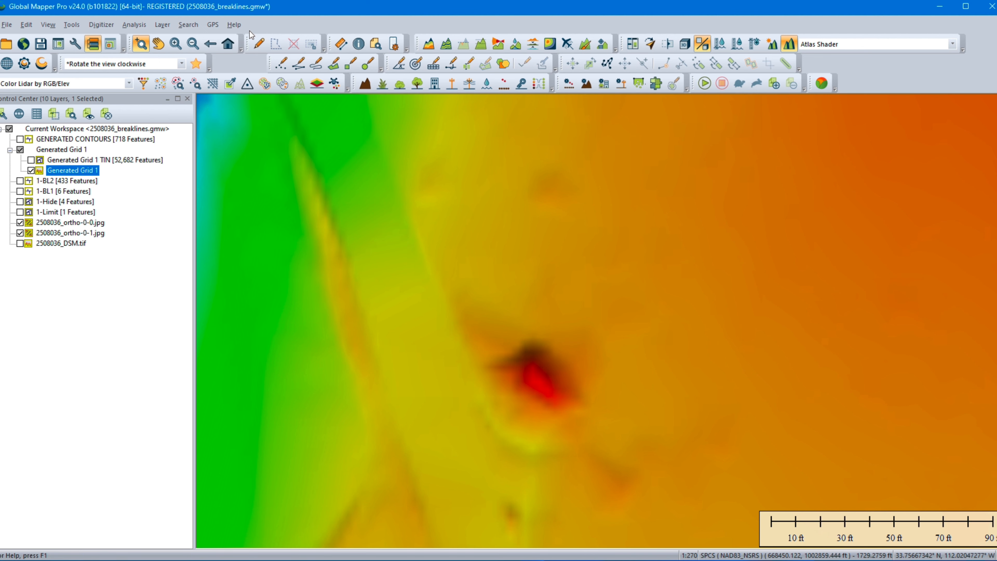
Step: Return to the full site extent, display the GENERATED CONTOURS layer over Generated Grid 1, and examine the contours in the northern area
click(228, 44)
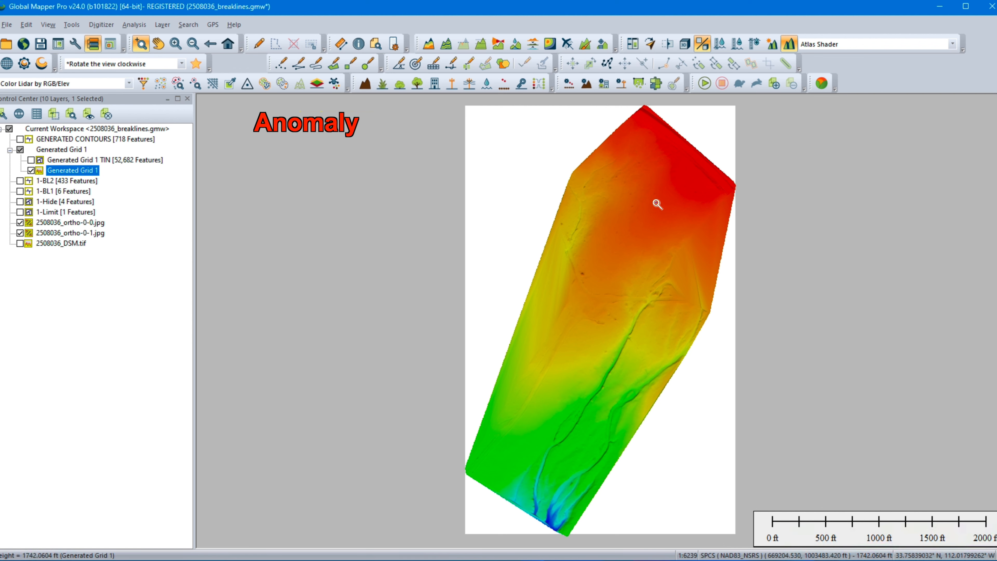
mouse_move(640, 184)
mouse_move(590, 195)
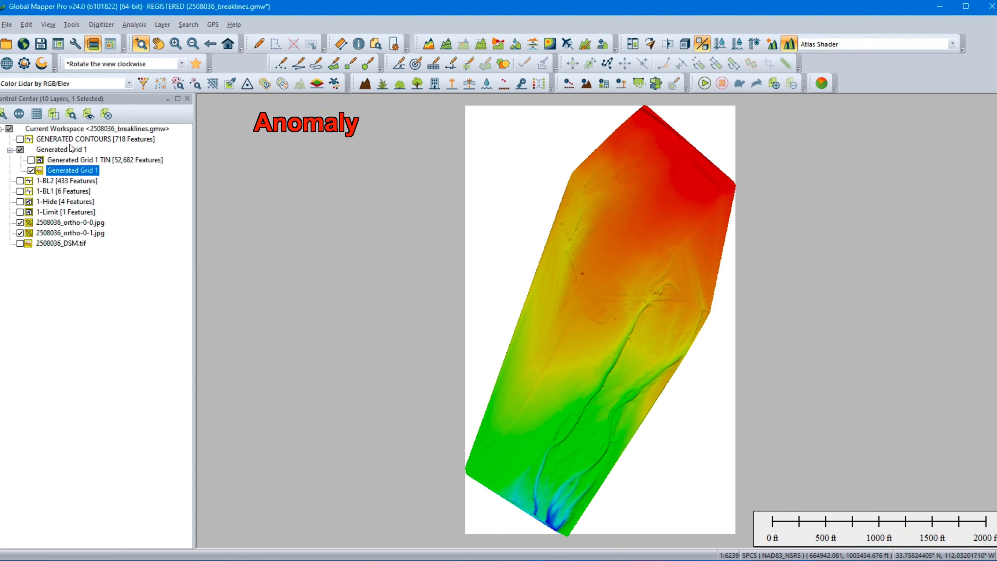
click(20, 139)
middle_drag(536, 210, 398, 301)
scroll(508, 249, up, 1)
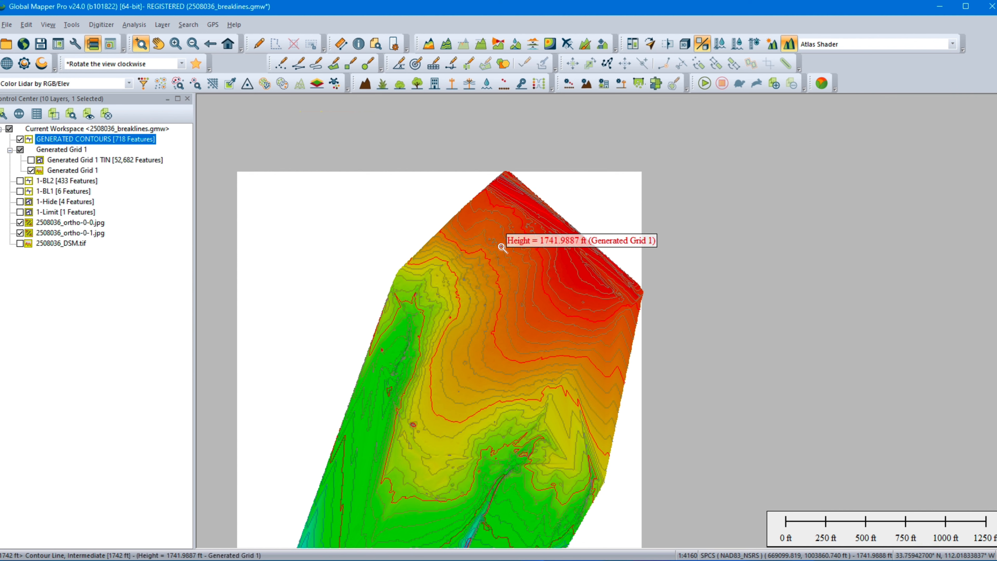
scroll(503, 247, up, 1)
mouse_move(502, 247)
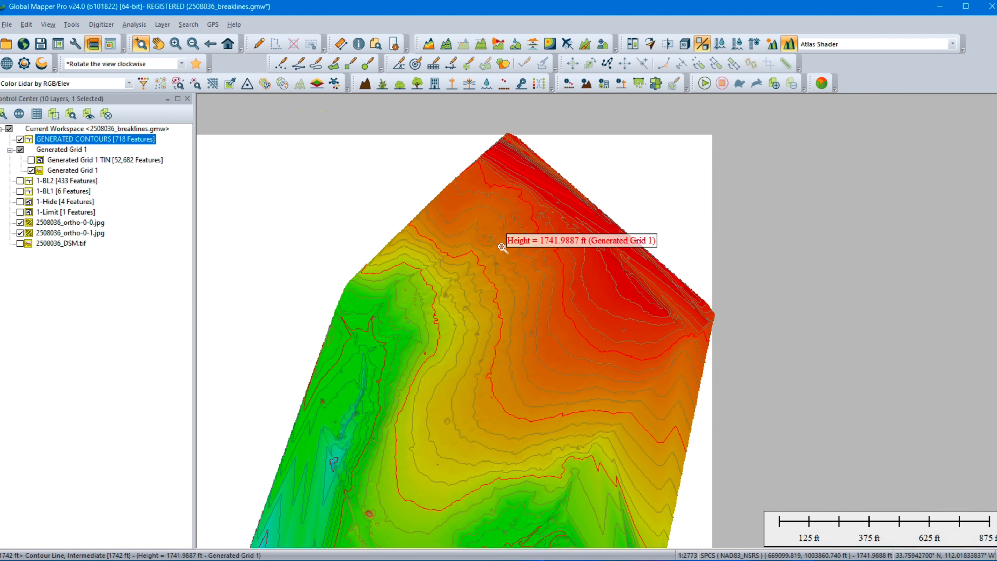
scroll(502, 248, up, 1)
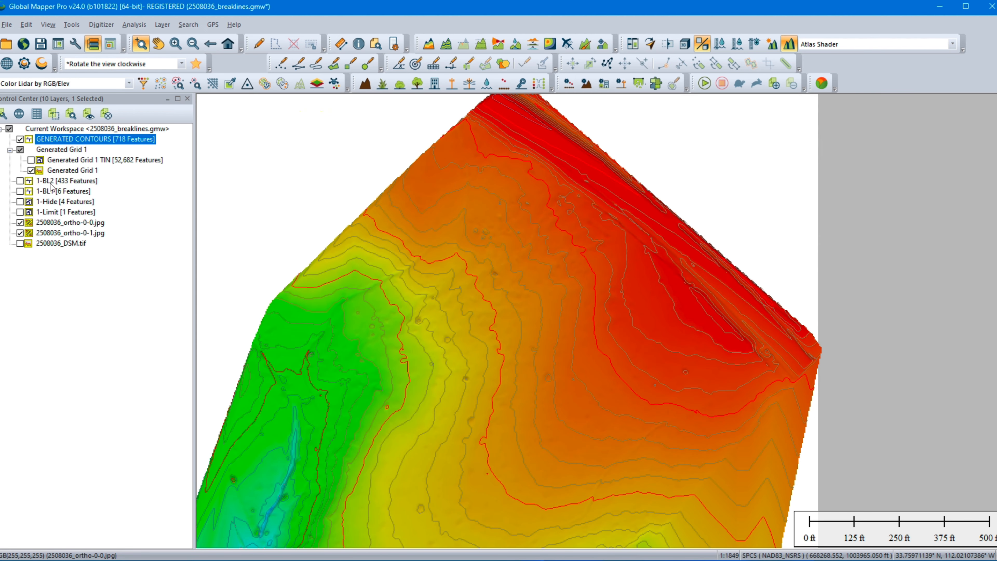
Step: Hide Generated Grid 1 and both 2508036_ortho images so that only the GENERATED CONTOURS layer is displayed
click(31, 171)
click(20, 223)
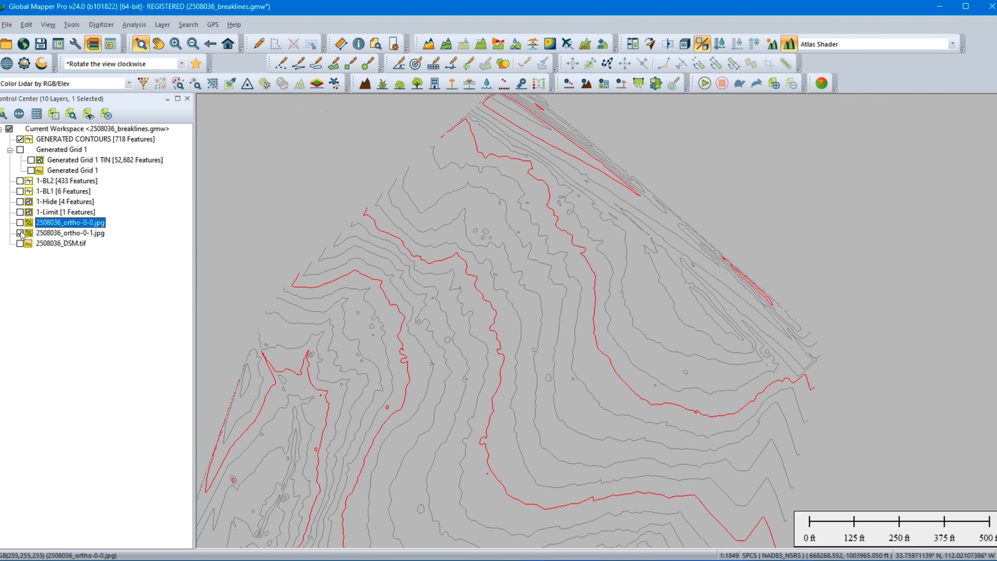
click(20, 233)
Step: Examine the generated contours from the site's northern corner down along the drainage channels to the southern boundary
middle_drag(525, 260, 512, 277)
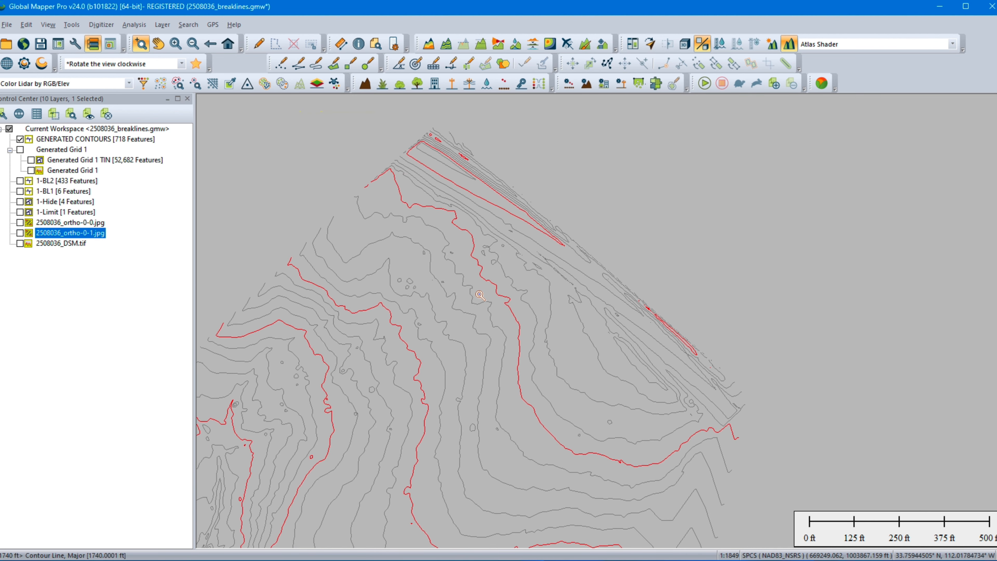
middle_drag(467, 351, 514, 206)
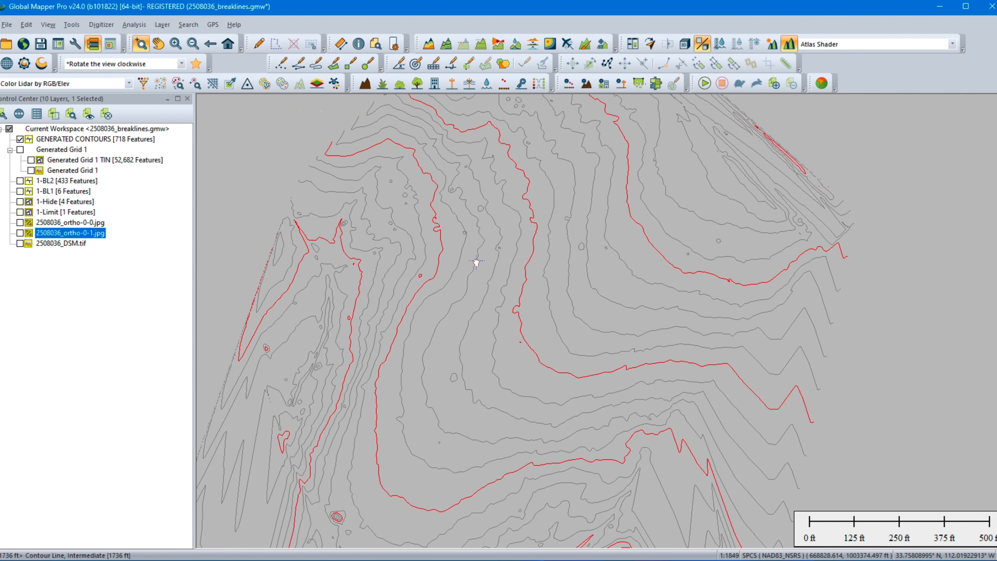
middle_drag(467, 270, 612, 165)
middle_drag(482, 361, 470, 202)
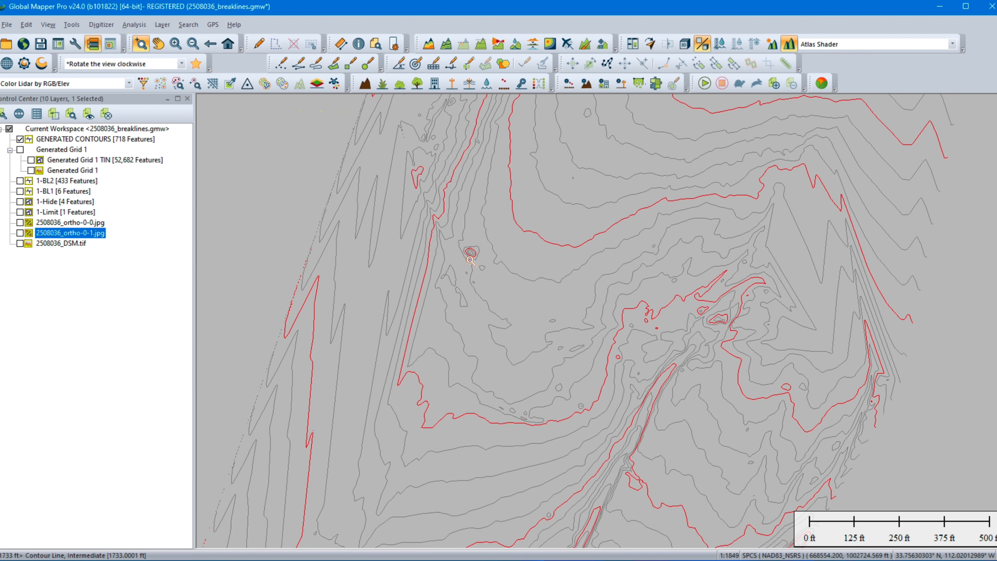
middle_drag(654, 358, 551, 231)
middle_drag(486, 322, 601, 170)
middle_drag(511, 336, 598, 156)
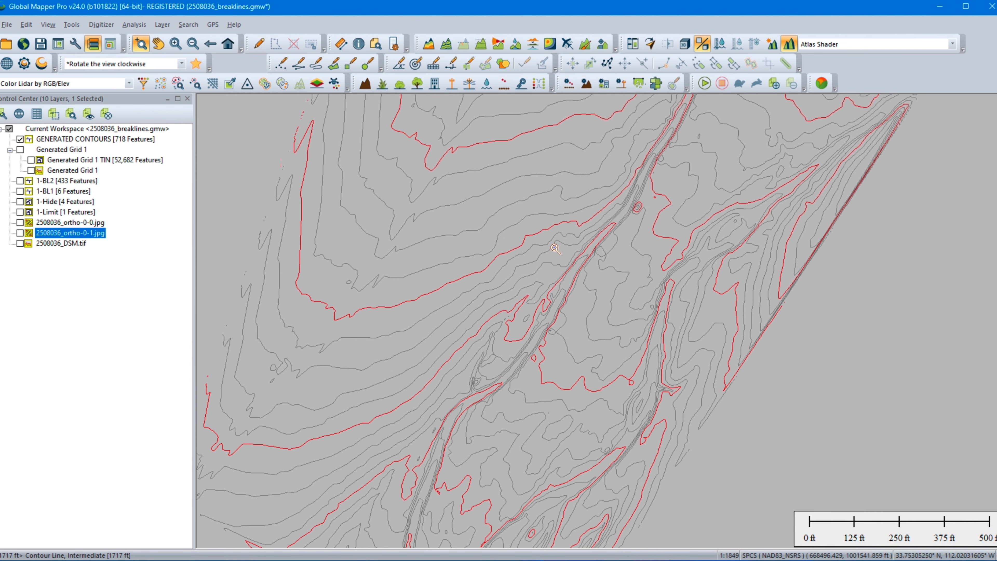
middle_drag(568, 300, 672, 178)
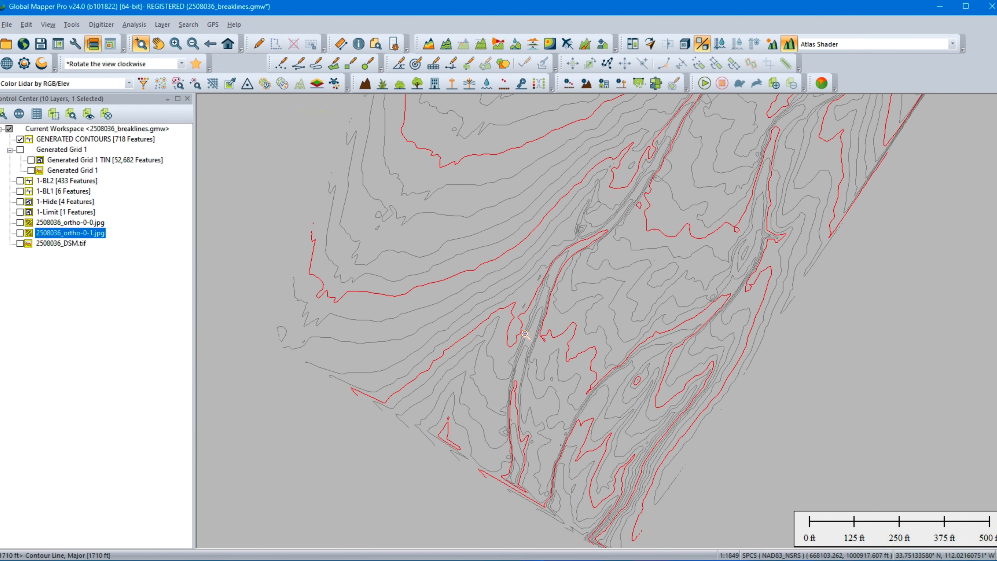
middle_drag(790, 270, 739, 279)
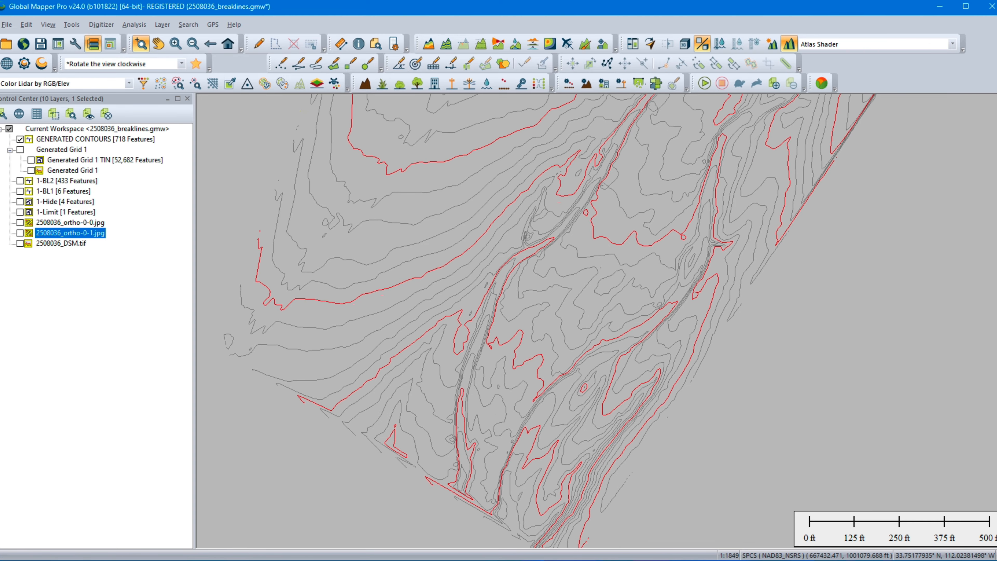
Step: Display the 1-Limit boundary and compare it with the generated contours northward along the site's edges
click(21, 213)
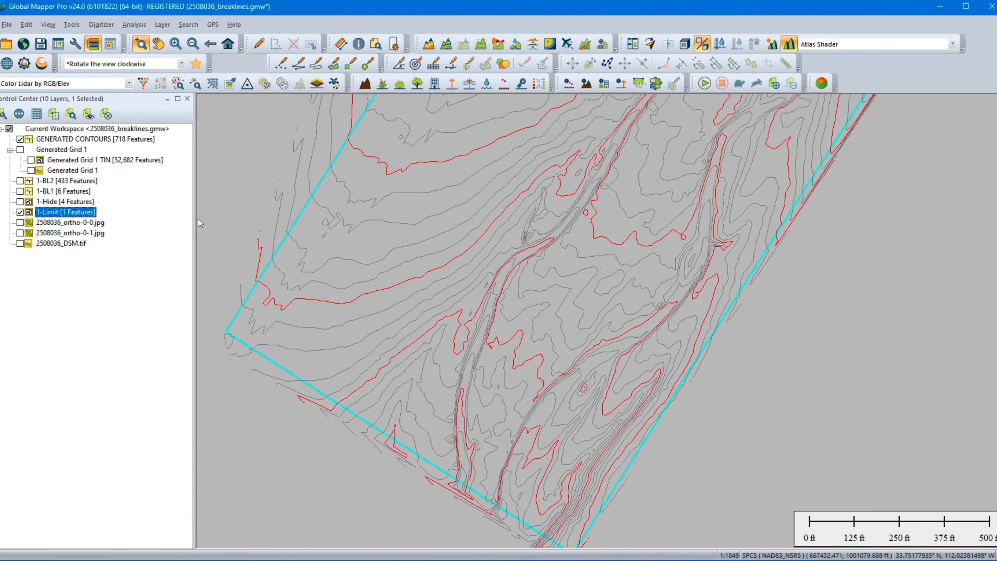
middle_drag(738, 231, 657, 366)
middle_drag(687, 332, 658, 463)
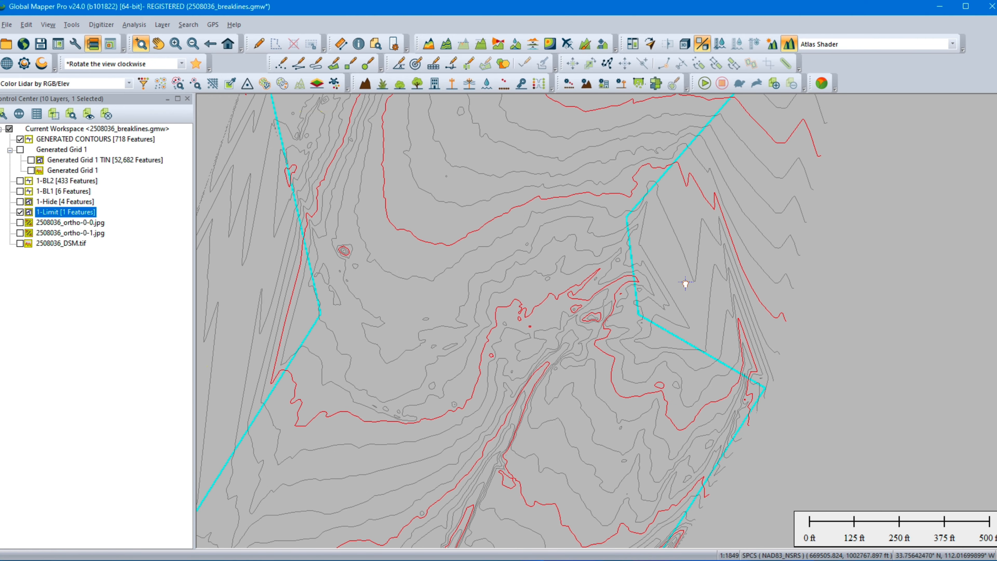
middle_drag(685, 282, 668, 415)
middle_drag(524, 338, 624, 432)
middle_drag(473, 313, 445, 356)
Step: At full site extent, hide GENERATED CONTOURS, display the 1-Hide, 1-BL1 and 1-BL2 layers, and save the workspace
click(211, 44)
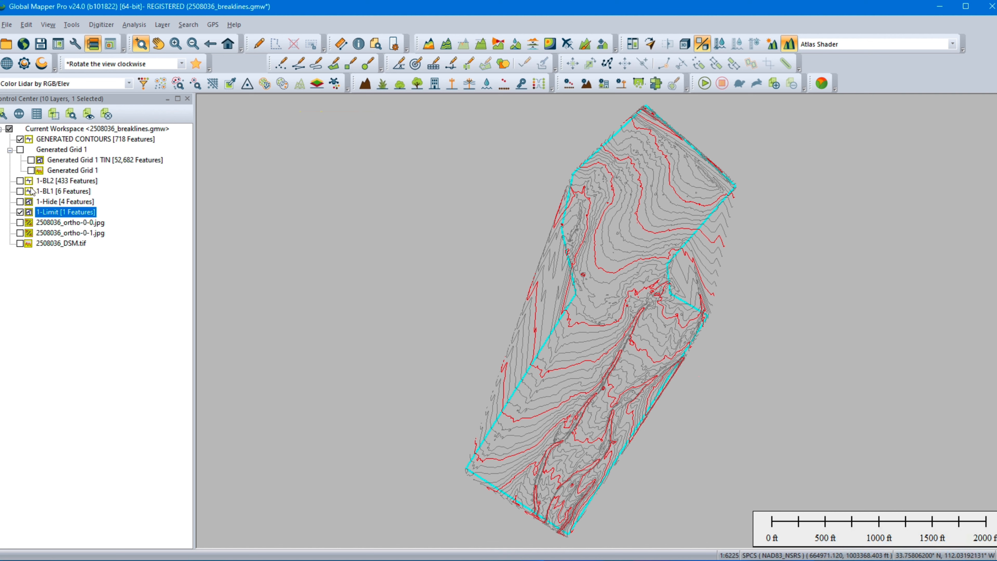
click(20, 138)
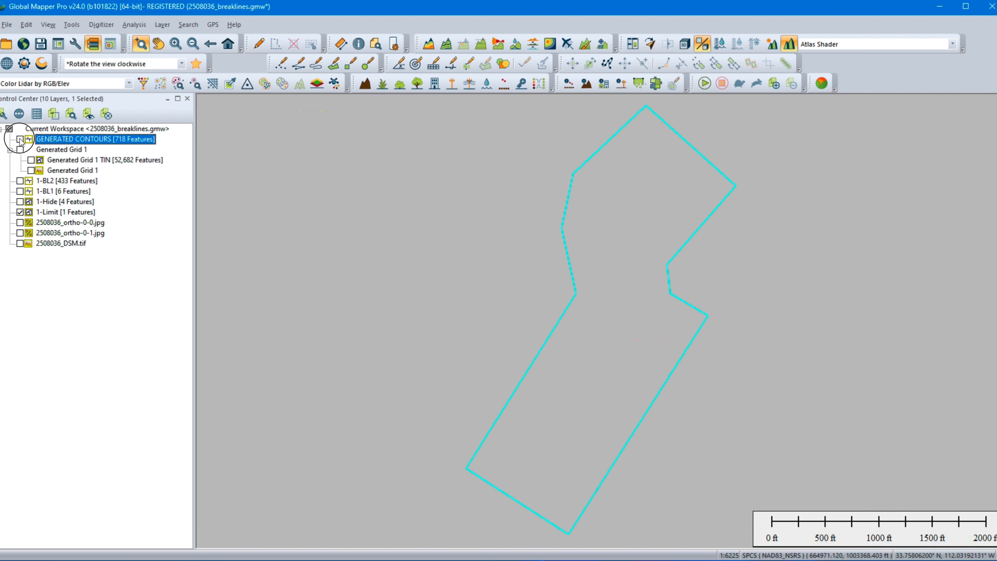
click(20, 201)
click(20, 191)
click(20, 181)
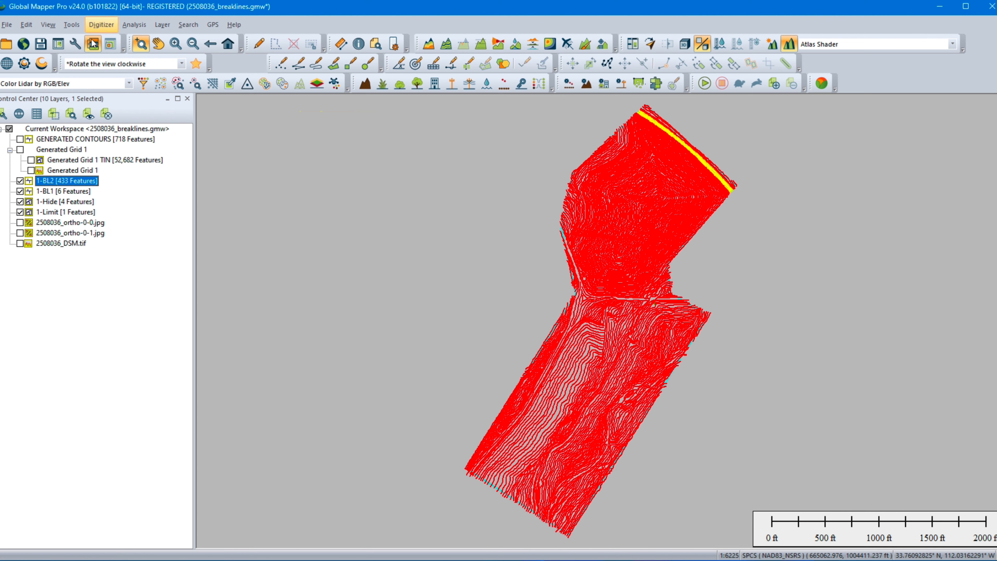
click(41, 44)
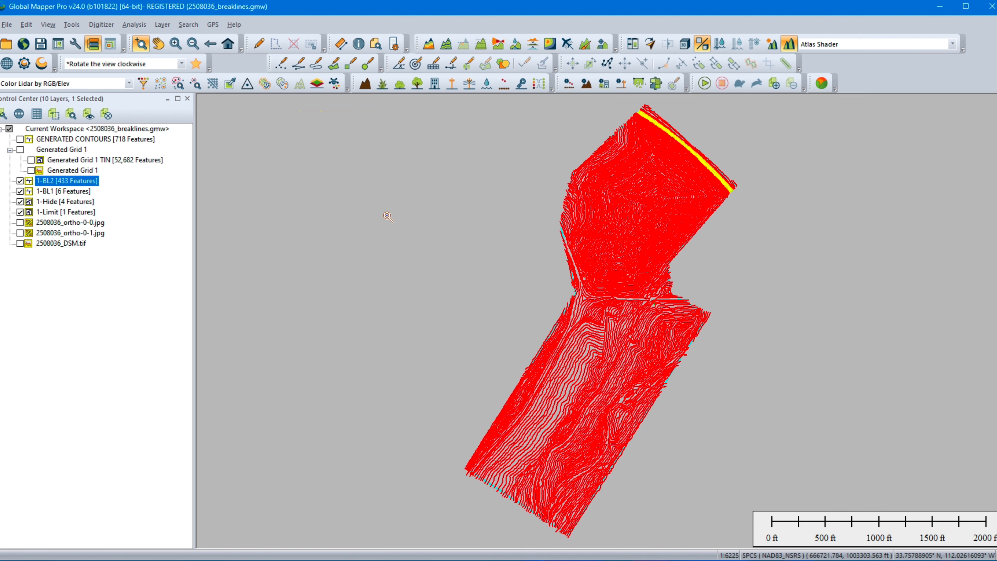
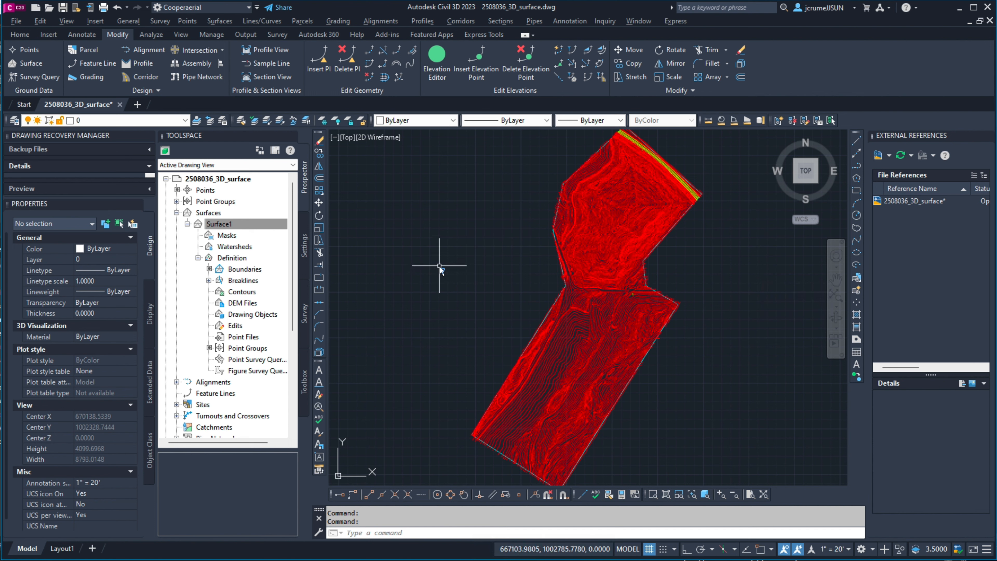
Step: Freeze the 1-Hide and 1-Limit layers
click(186, 122)
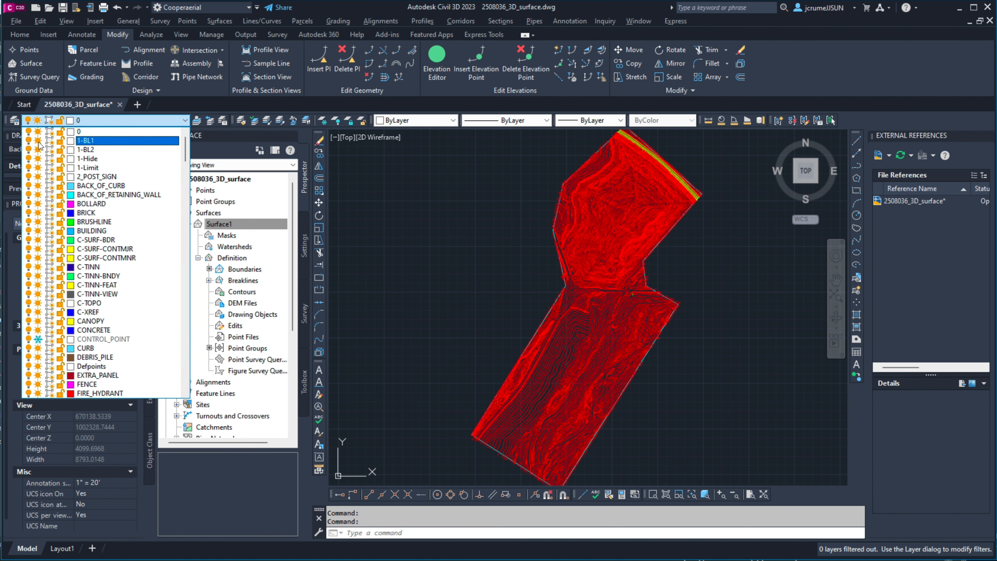
click(38, 159)
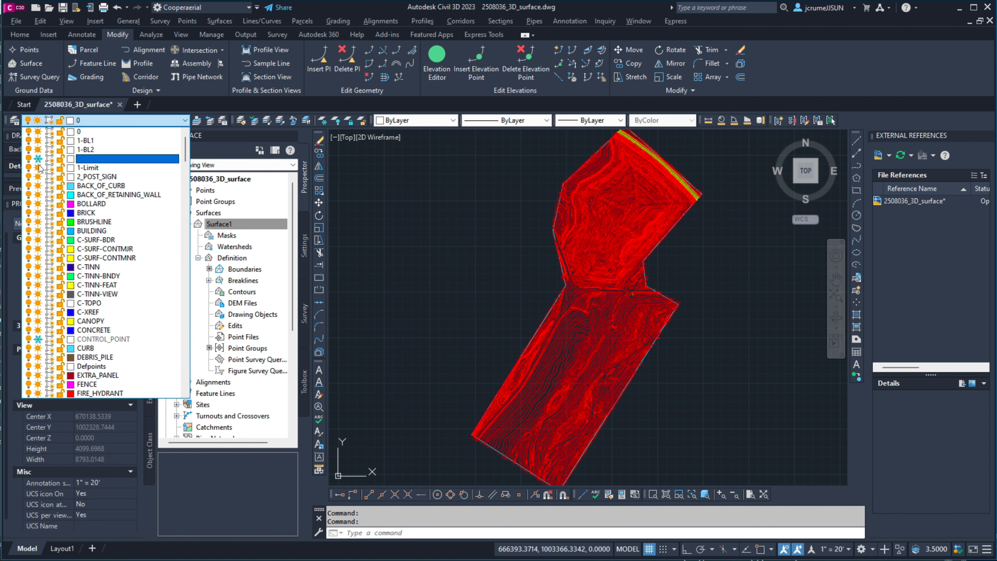
click(37, 168)
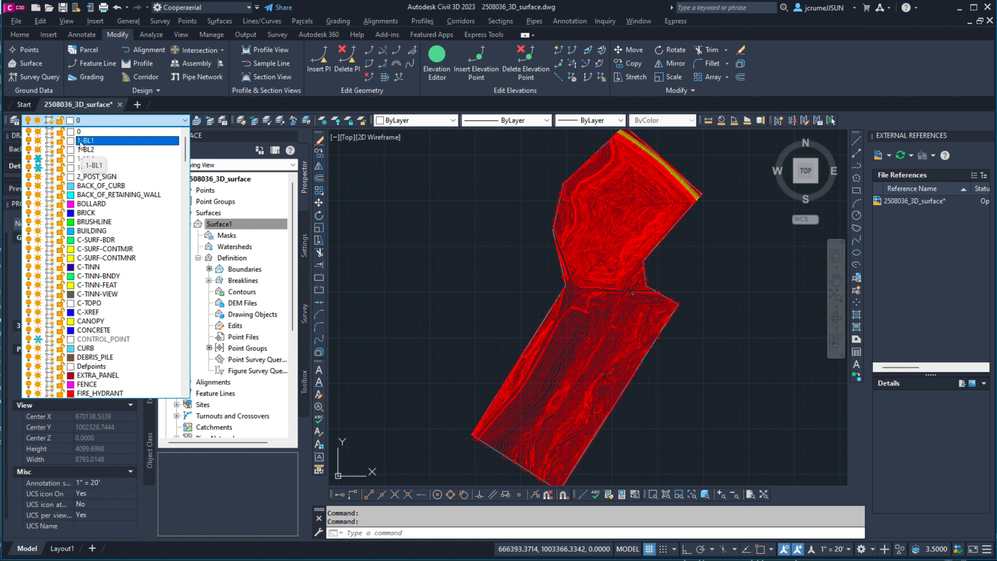
click(376, 240)
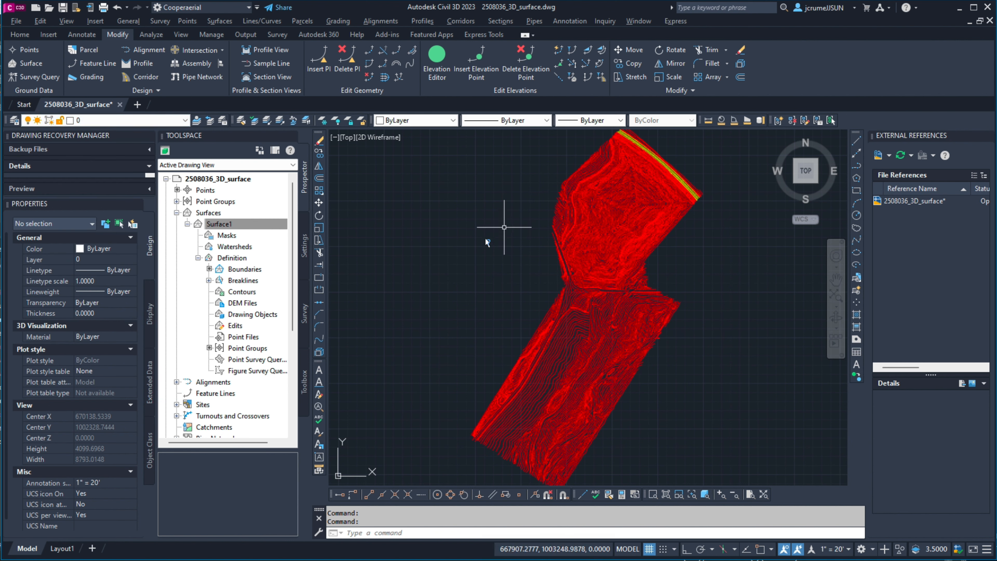
Step: List Surface1's breakline sets, and make Major Contour and Minor Contour visible in its surface style
click(218, 223)
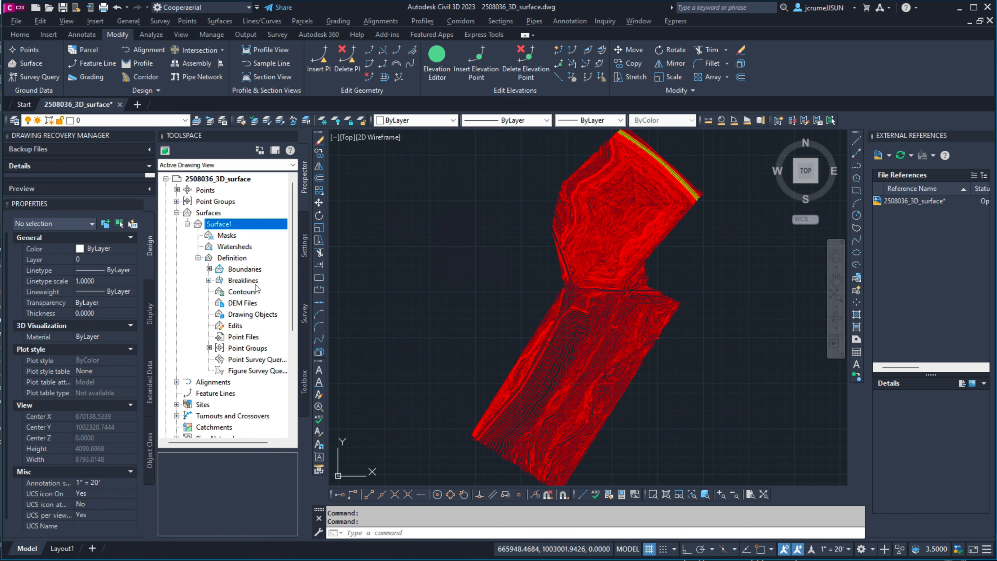
click(243, 280)
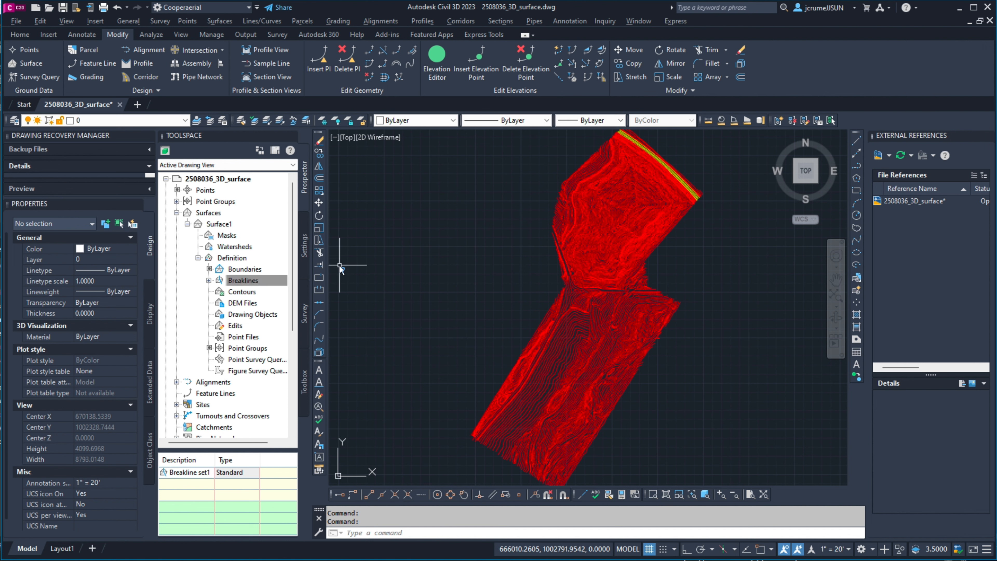
click(218, 225)
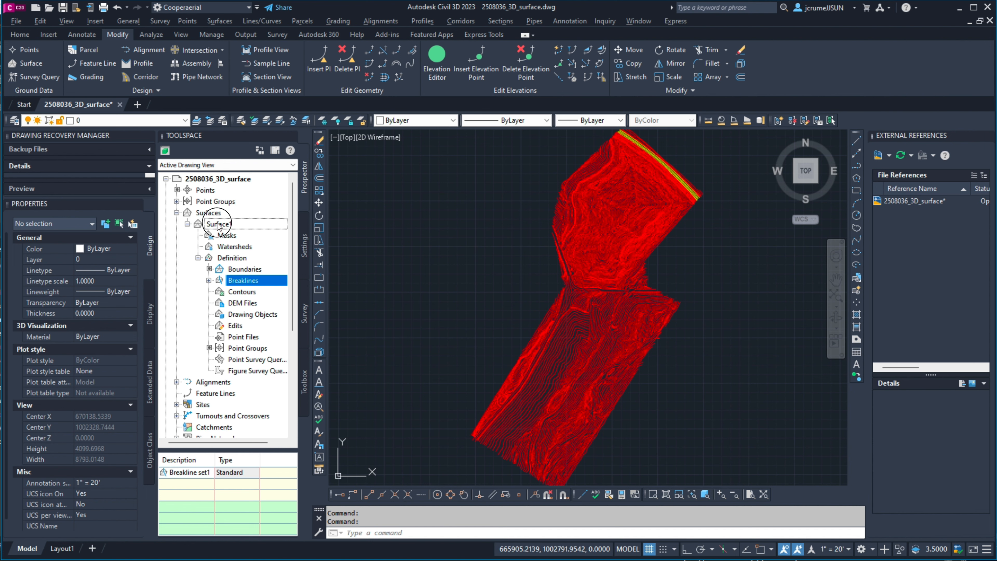
right_click(217, 223)
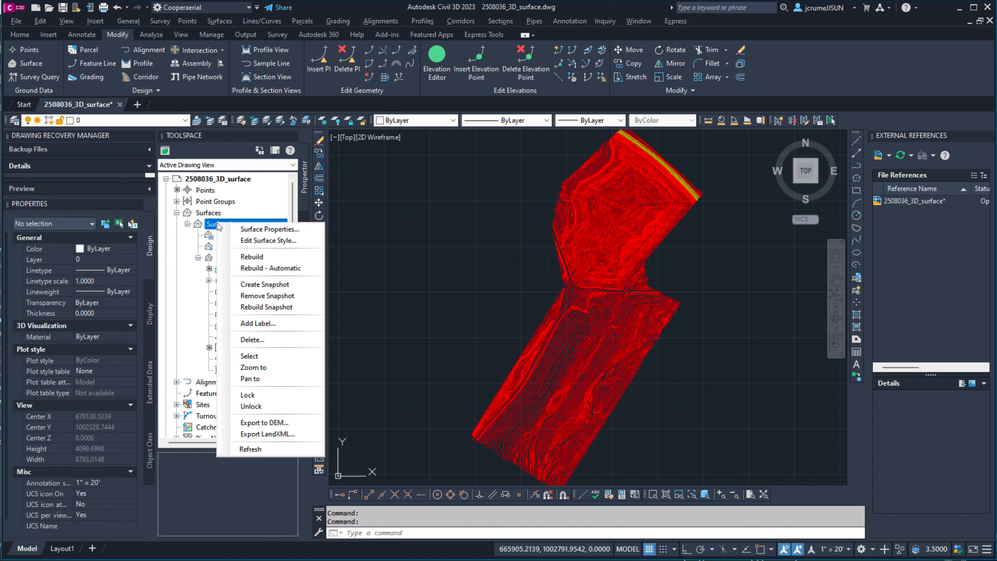
click(248, 240)
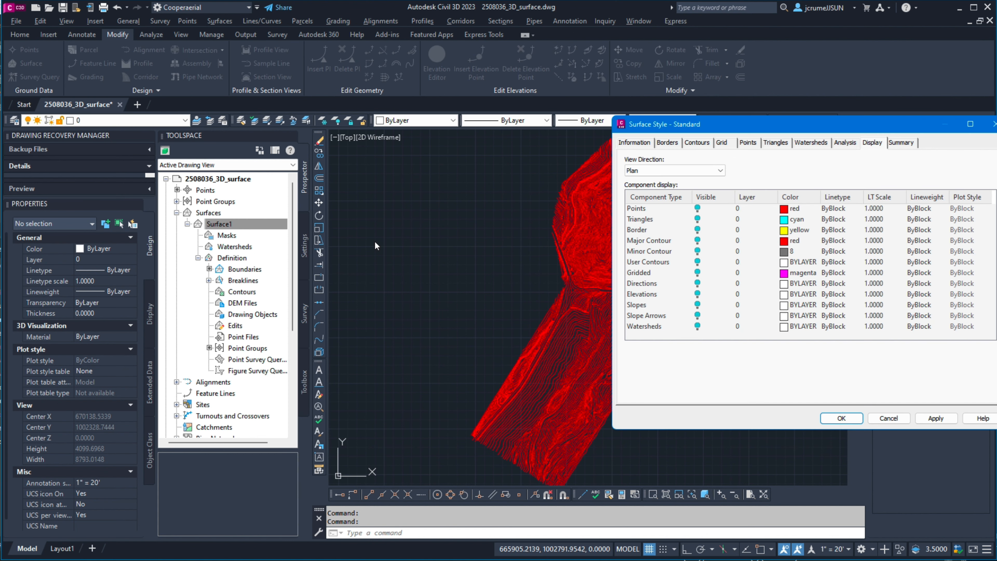
click(698, 242)
click(697, 253)
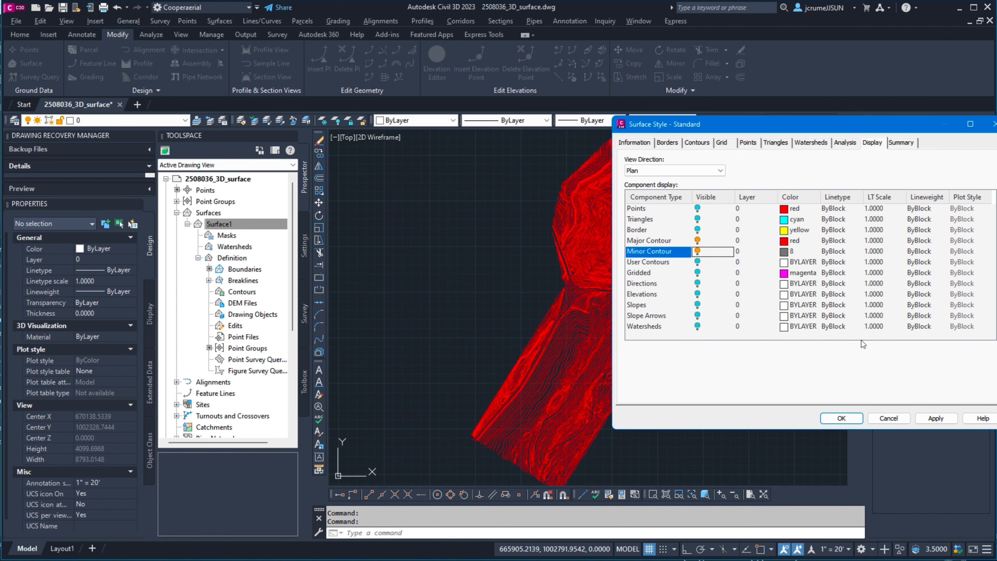
click(859, 418)
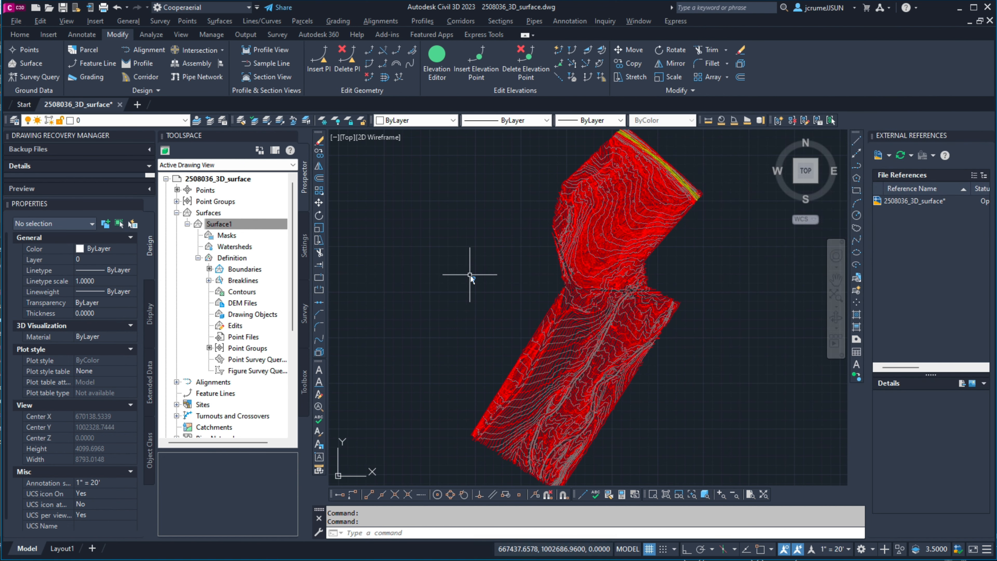
Step: Freeze the breakline layers 1-BL1 and 1-BL2
click(186, 120)
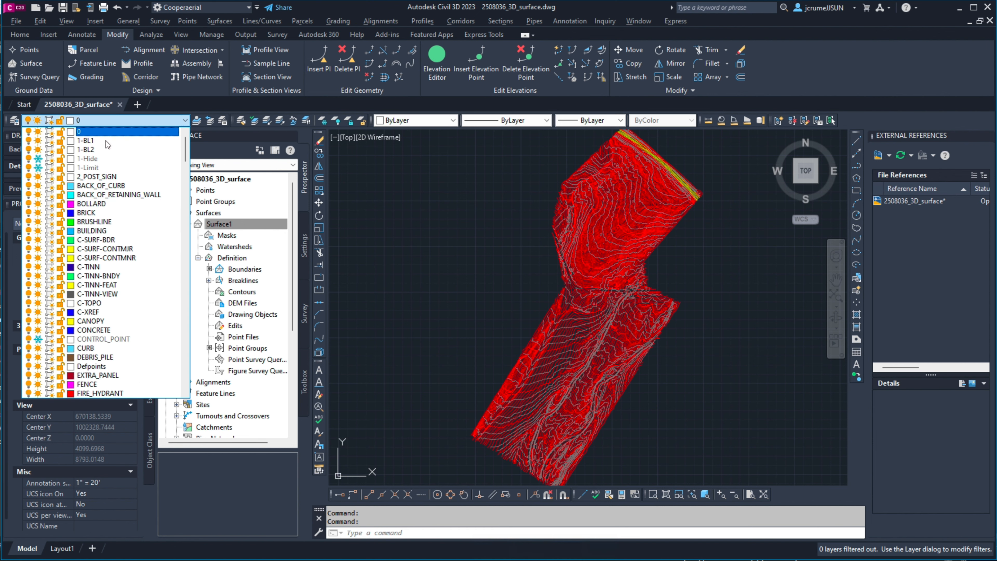
click(37, 140)
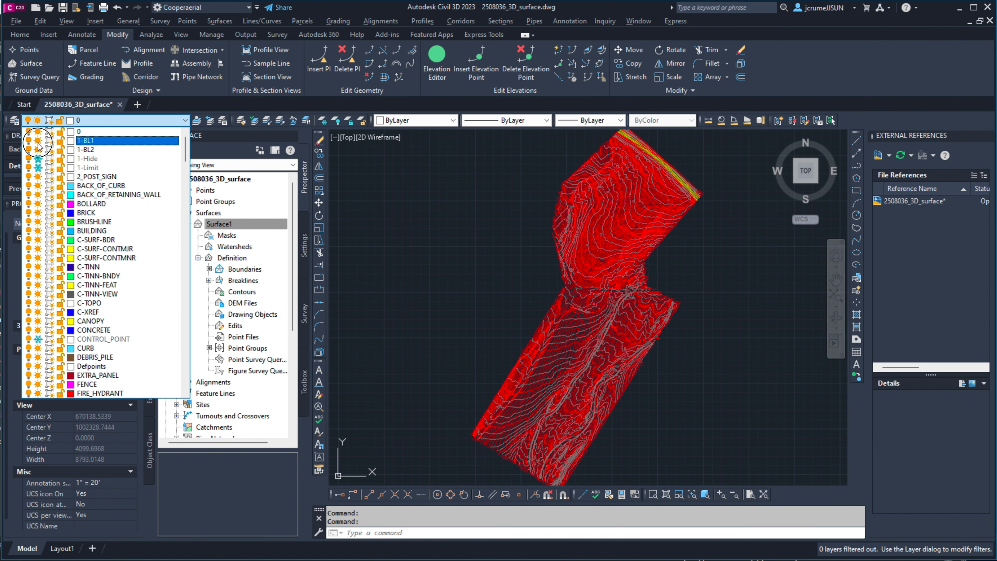
click(38, 149)
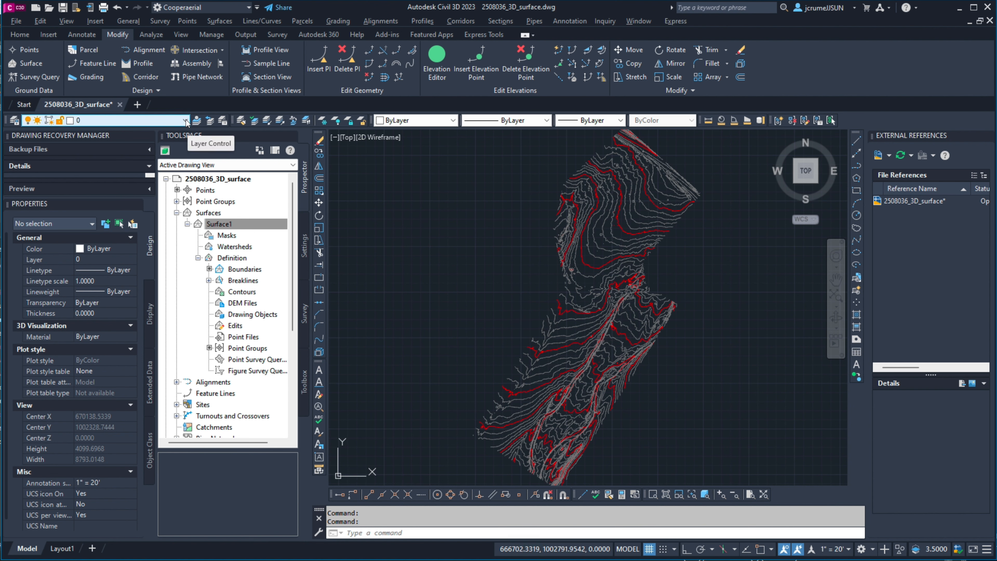
Step: List Surface1's boundaries and thaw the 1-Limit and 1-Hide layers to display them with the contours
click(243, 270)
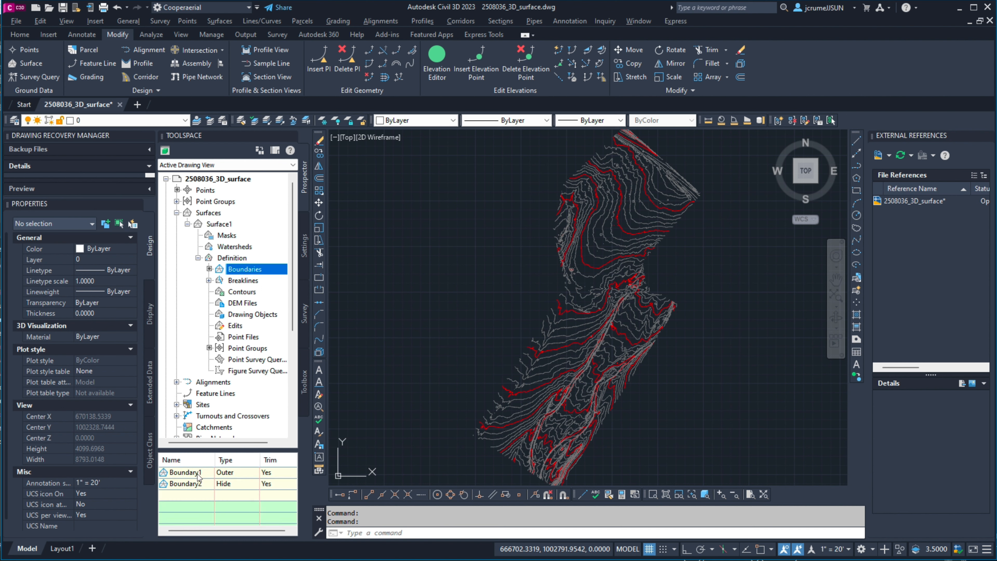
click(185, 120)
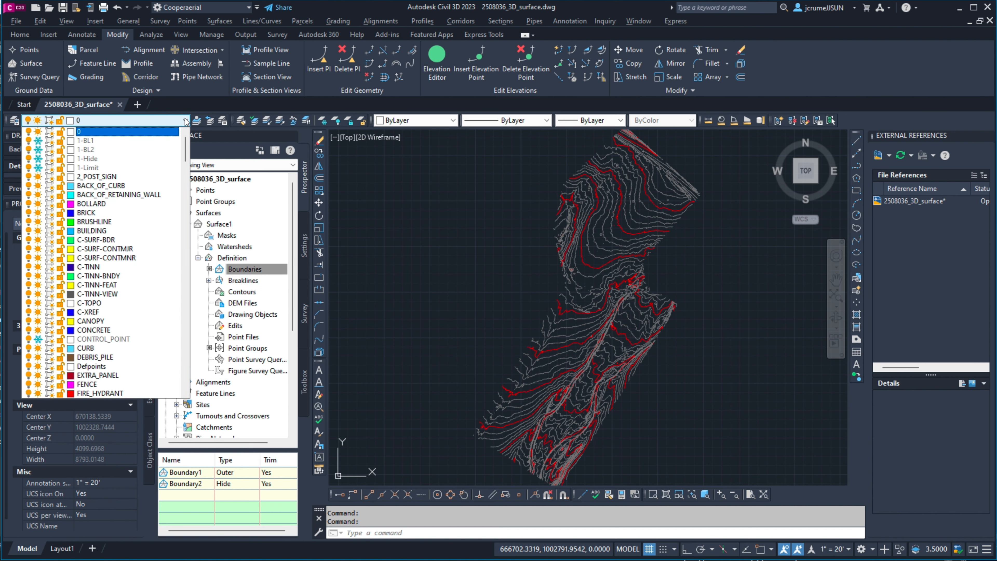
click(38, 167)
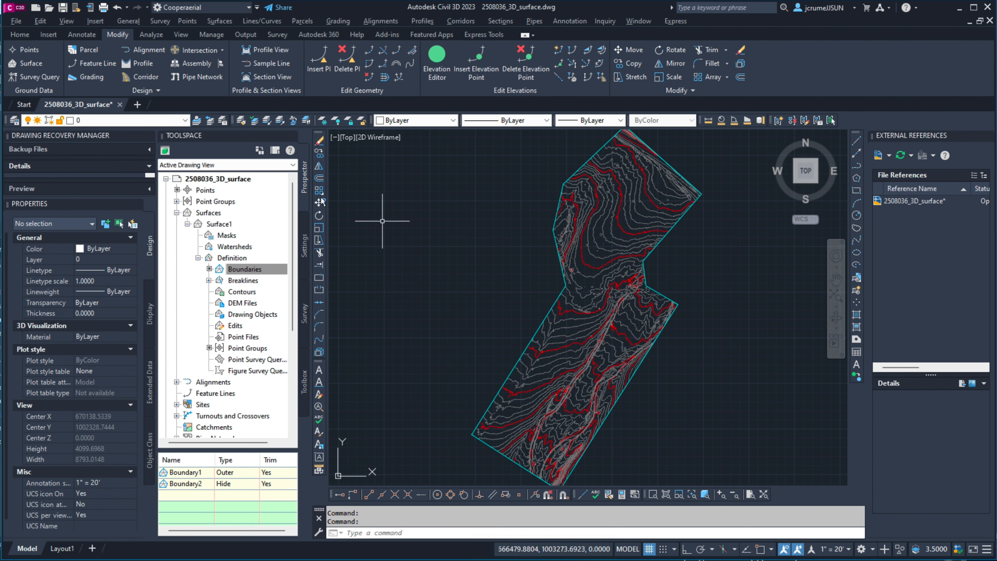
click(184, 121)
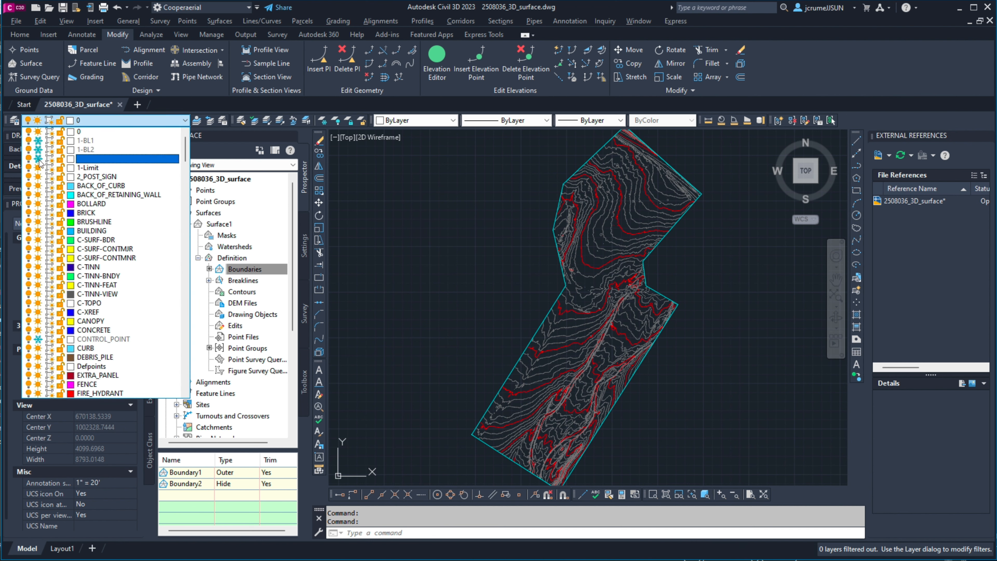
click(399, 375)
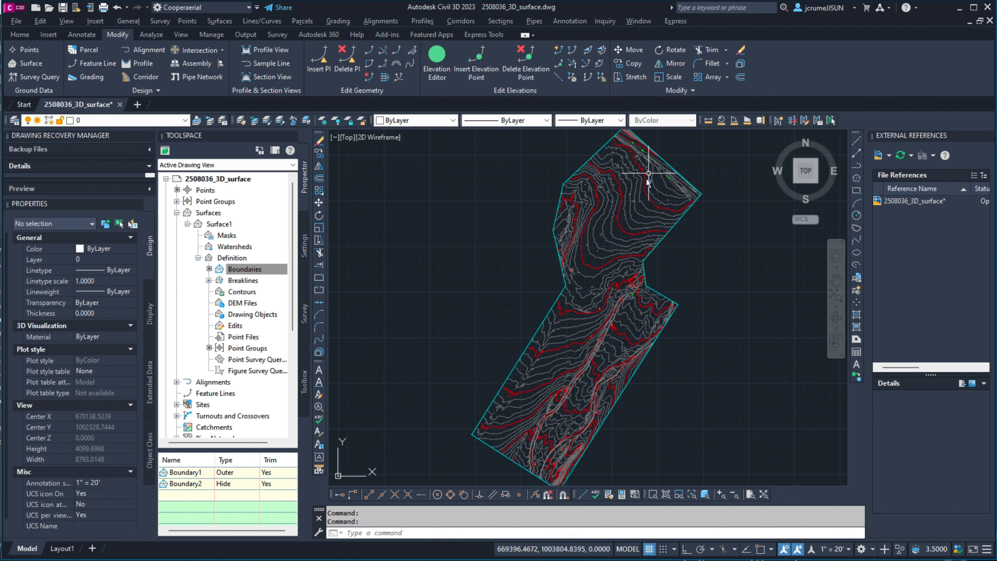
Step: Examine Surface1's contours against the limit and hide boundaries across the northern half of the site
scroll(632, 304, up, 8)
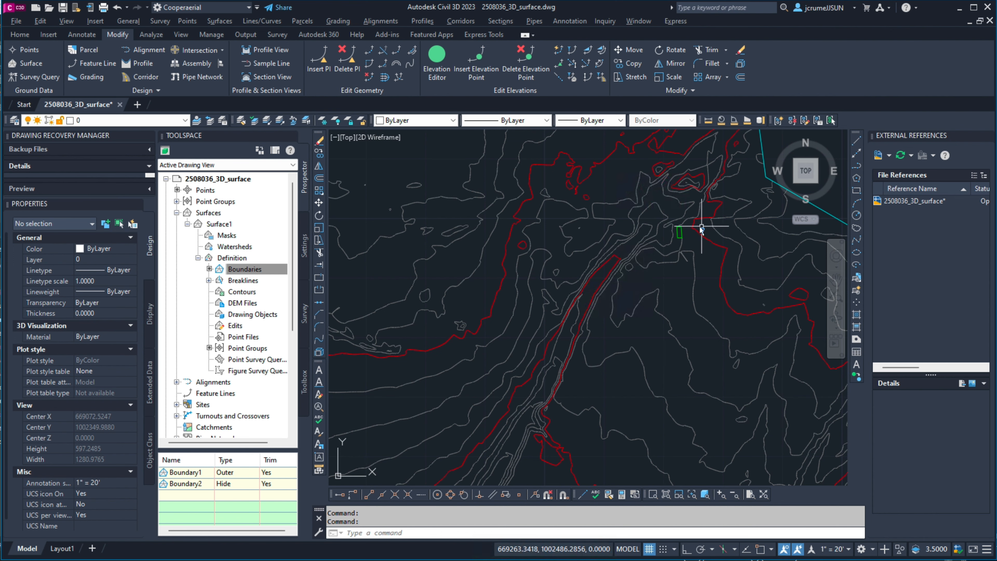
scroll(702, 228, up, 8)
scroll(588, 318, down, 16)
middle_drag(613, 212, 549, 326)
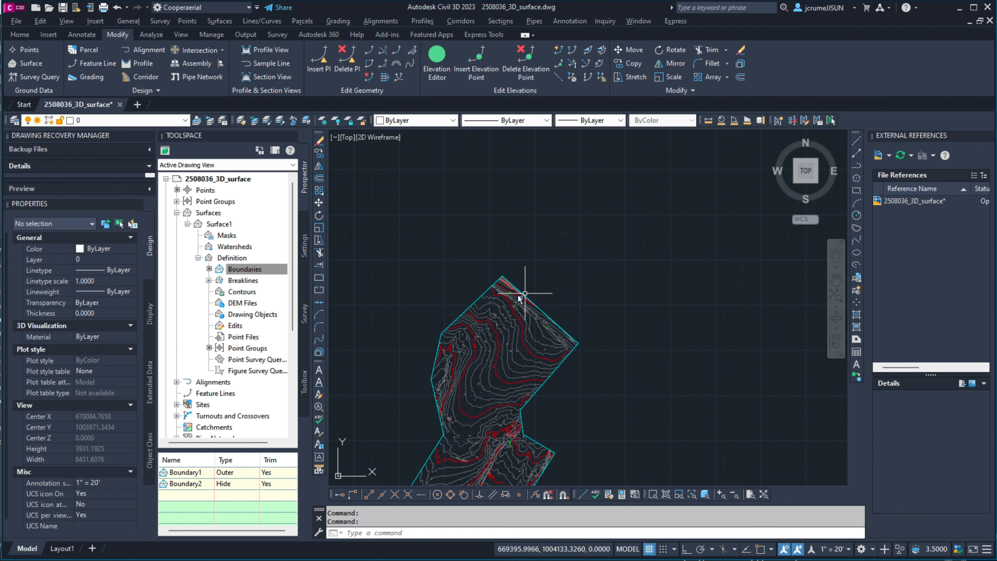
scroll(525, 280, up, 12)
scroll(447, 299, down, 5)
middle_drag(445, 375, 516, 239)
scroll(505, 251, up, 1)
scroll(499, 304, up, 1)
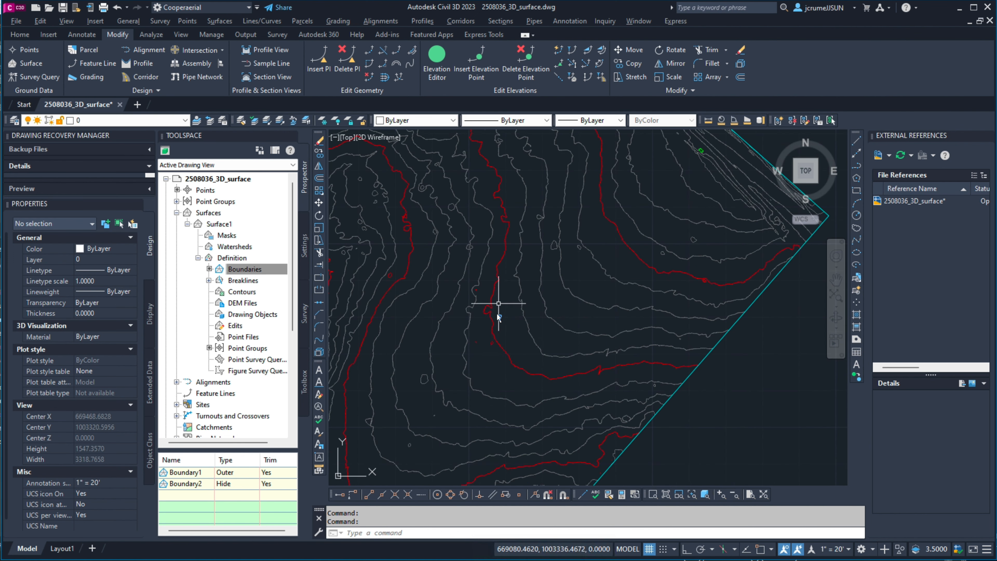
scroll(480, 344, down, 2)
mouse_move(467, 377)
middle_down()
mouse_move(490, 238)
mouse_move(489, 342)
mouse_move(474, 292)
middle_up()
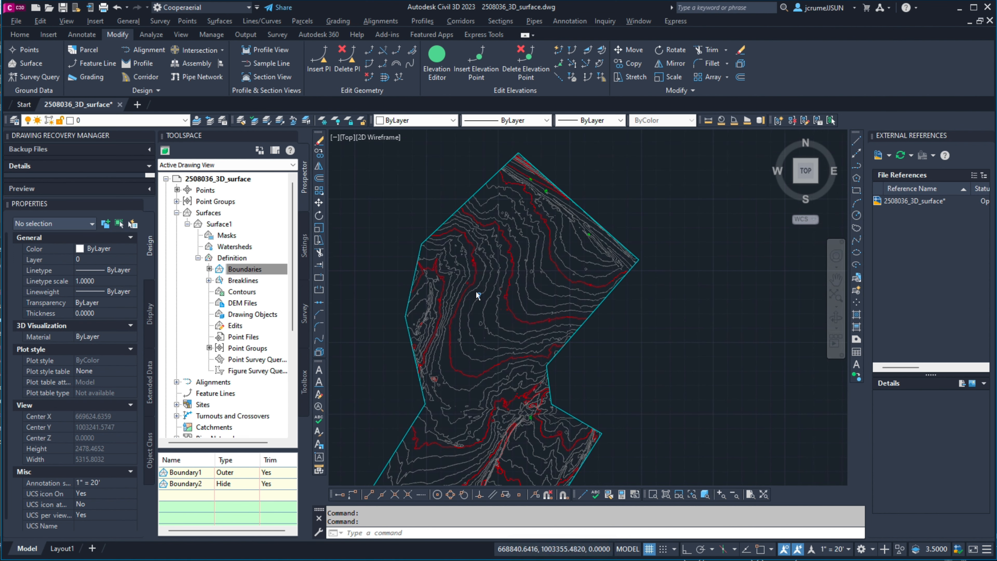
Step: Examine the surface contours from the northern area southward along the western boundary and across the site's southern end
scroll(474, 292, up, 6)
middle_drag(446, 331, 607, 226)
middle_drag(489, 387, 496, 224)
middle_drag(528, 383, 506, 196)
mouse_move(508, 346)
middle_down()
mouse_move(581, 183)
mouse_move(579, 150)
middle_up()
middle_drag(472, 348, 549, 223)
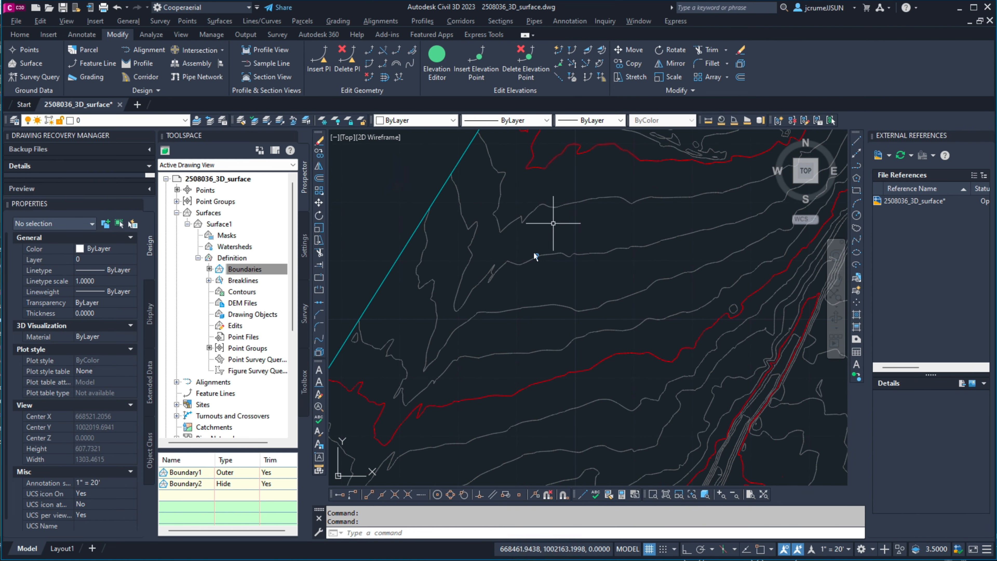
mouse_move(422, 388)
middle_down()
mouse_move(516, 245)
mouse_move(472, 351)
mouse_move(565, 223)
middle_up()
middle_drag(433, 409, 558, 219)
middle_drag(460, 387, 501, 306)
middle_drag(660, 376, 404, 245)
middle_drag(618, 329, 474, 259)
Step: Examine the surface contours northward along the drainage channels and eastern boundary, past the narrow middle of the site
middle_drag(601, 223, 533, 403)
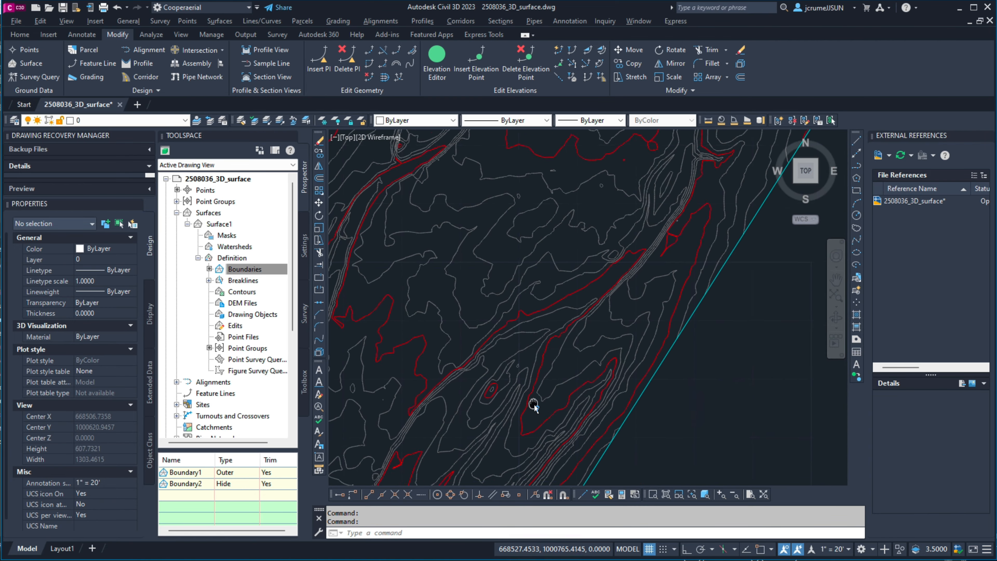
middle_drag(618, 235, 528, 390)
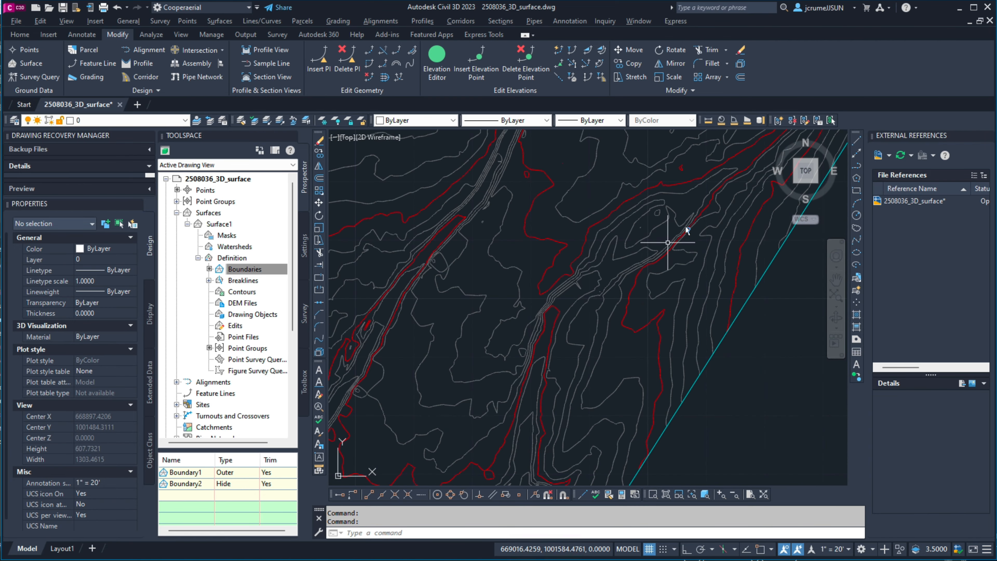
middle_drag(683, 233, 523, 443)
middle_drag(644, 240, 612, 417)
middle_drag(639, 252, 629, 435)
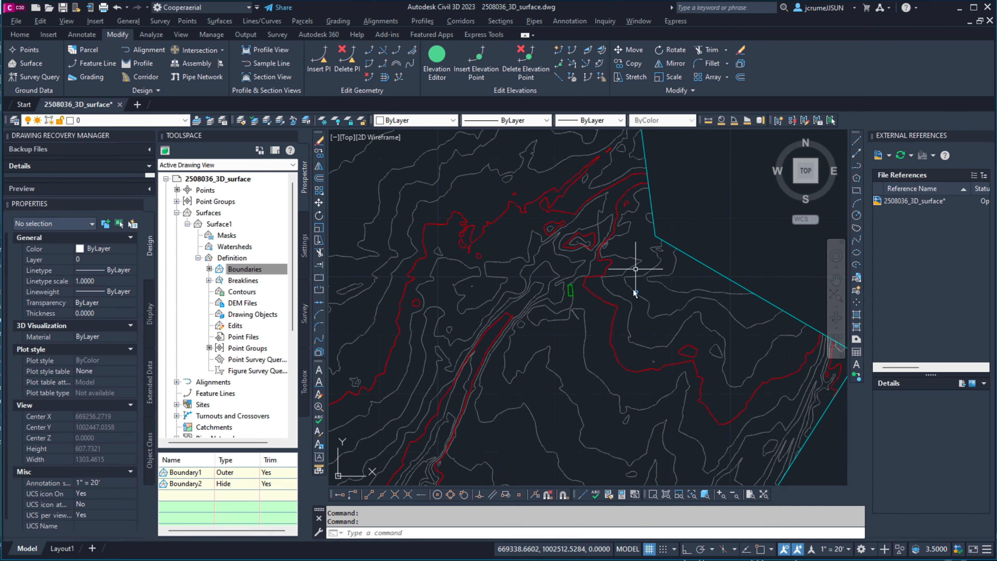
middle_drag(635, 269, 617, 356)
middle_drag(572, 234, 601, 300)
middle_drag(602, 168, 594, 301)
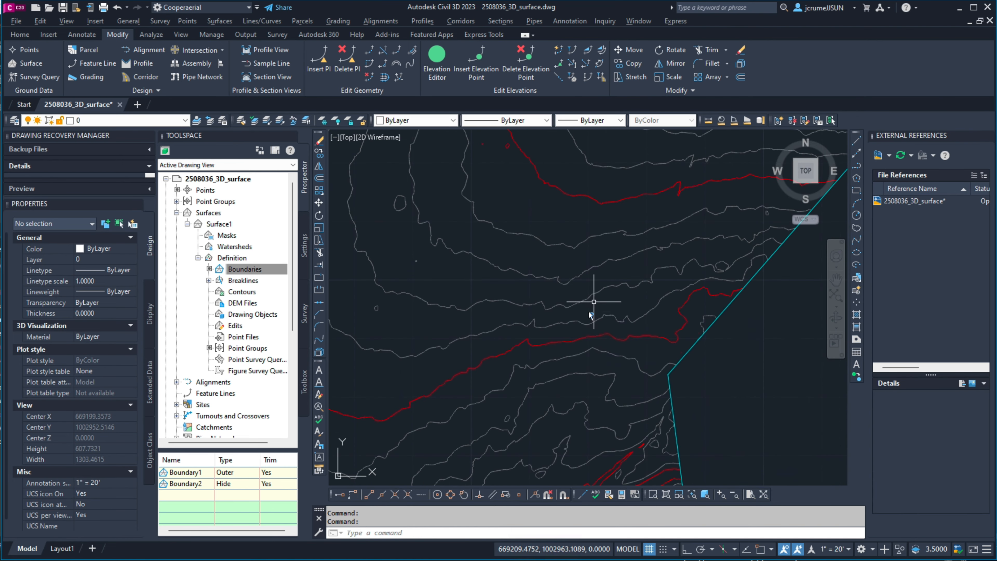
Step: Freeze the 1-Hide and 1-Limit layers and thaw the CONTROL_POINT layer
click(185, 120)
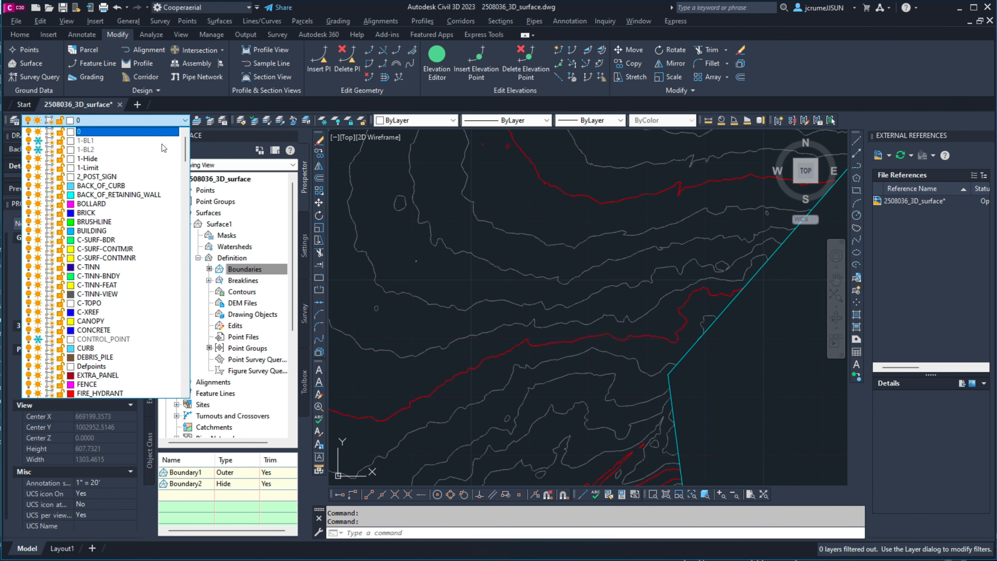
click(38, 159)
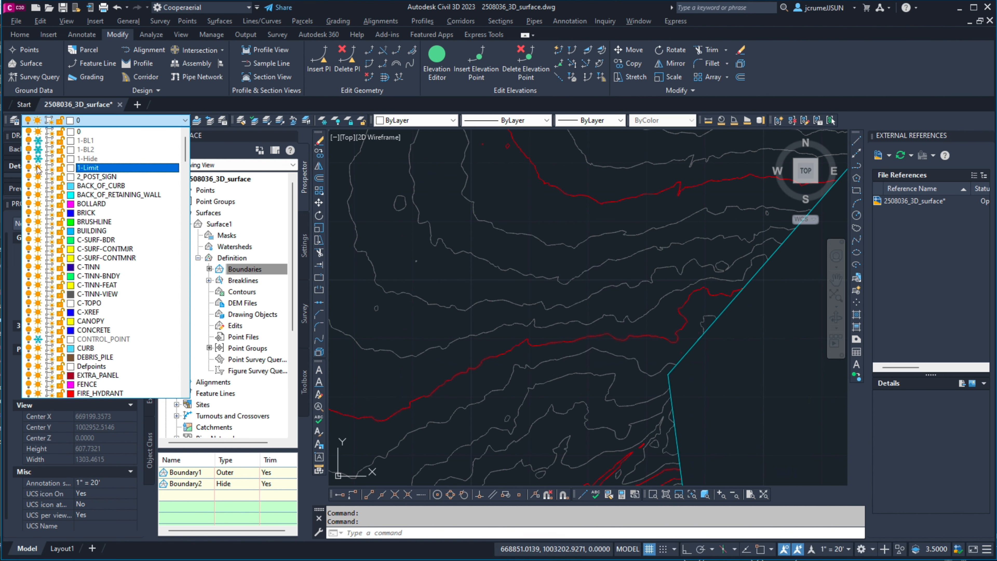
click(38, 341)
click(585, 332)
Step: Inspect the GCP PLATE control points against the contours, and list the point groups in Surface1's definition
scroll(571, 287, down, 8)
scroll(595, 275, up, 15)
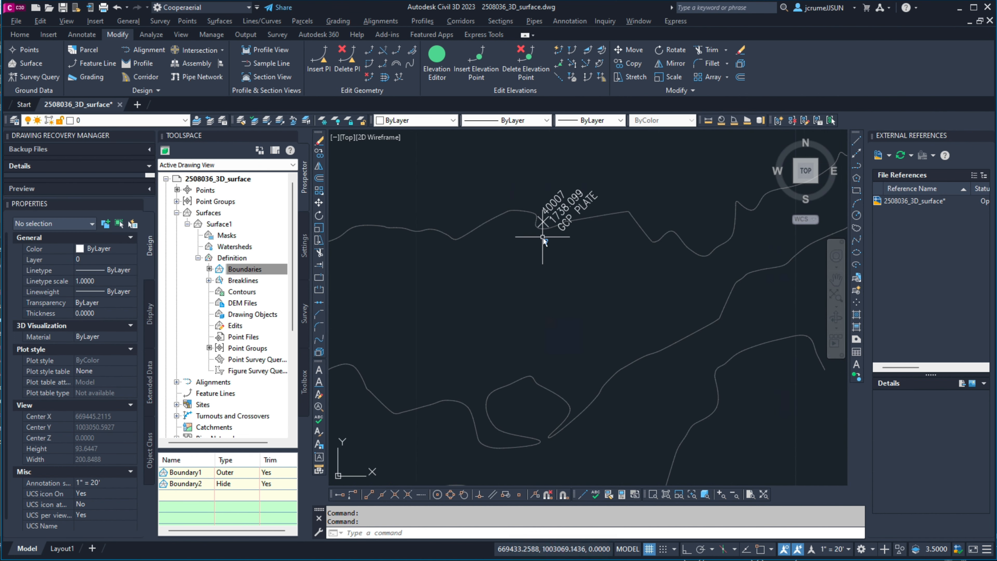
scroll(541, 249, up, 3)
scroll(540, 255, down, 7)
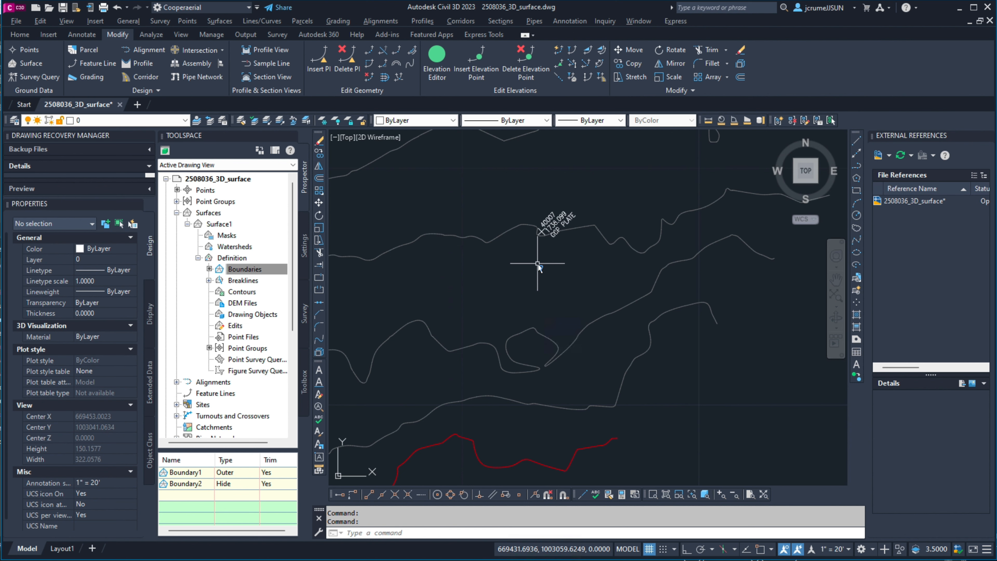
click(252, 349)
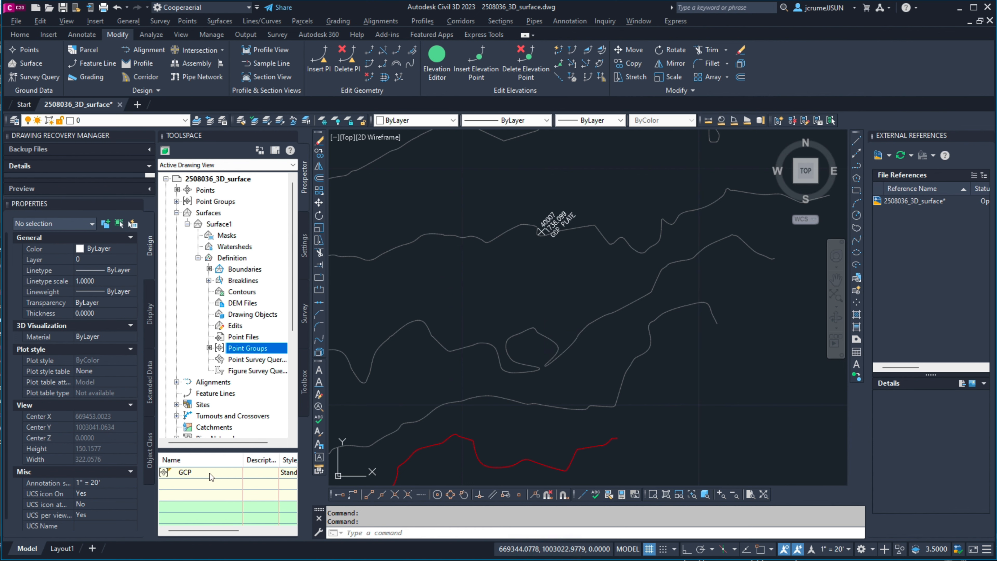
scroll(576, 285, down, 15)
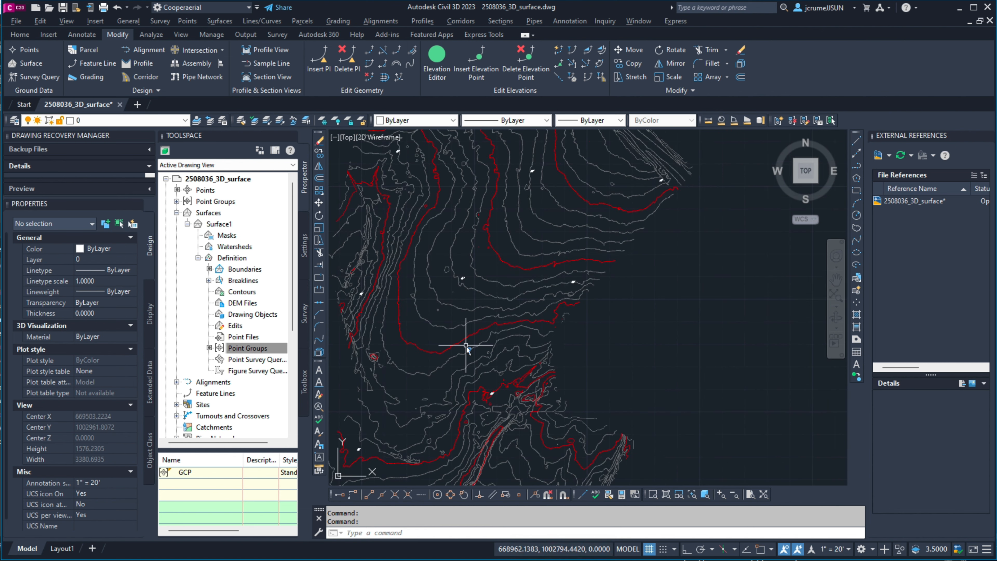
scroll(471, 400, up, 5)
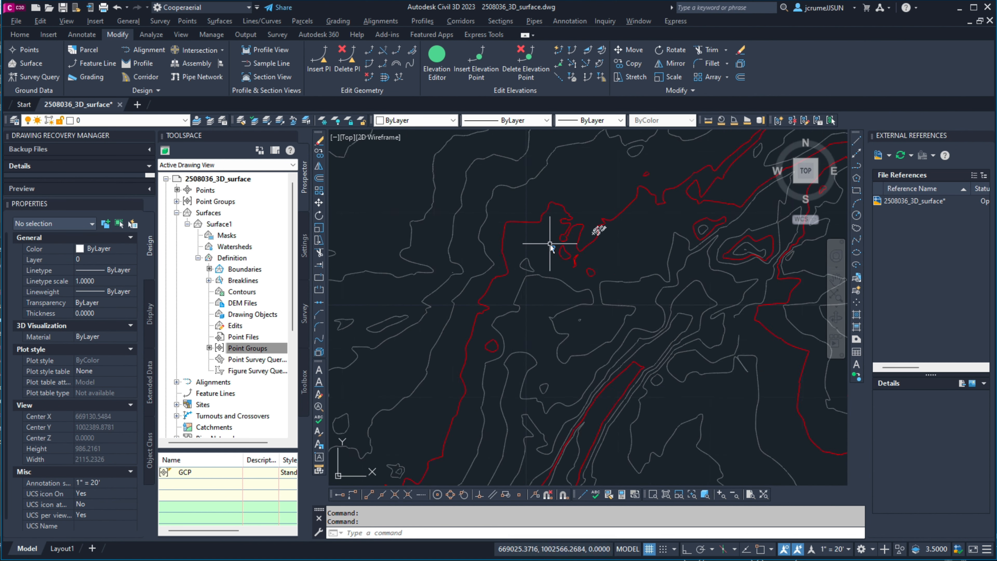
Step: Examine the surface contours and control points from the site's narrow middle southwestward along the main drainage channel
scroll(549, 240, up, 5)
scroll(550, 244, down, 6)
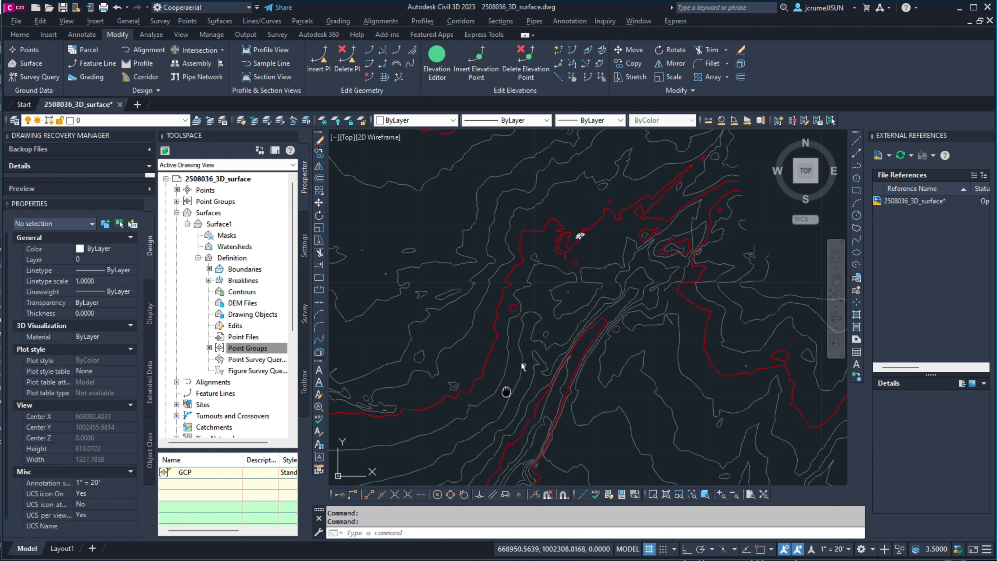
middle_drag(506, 391, 585, 222)
mouse_move(466, 371)
middle_down()
mouse_move(506, 306)
mouse_move(623, 175)
middle_up()
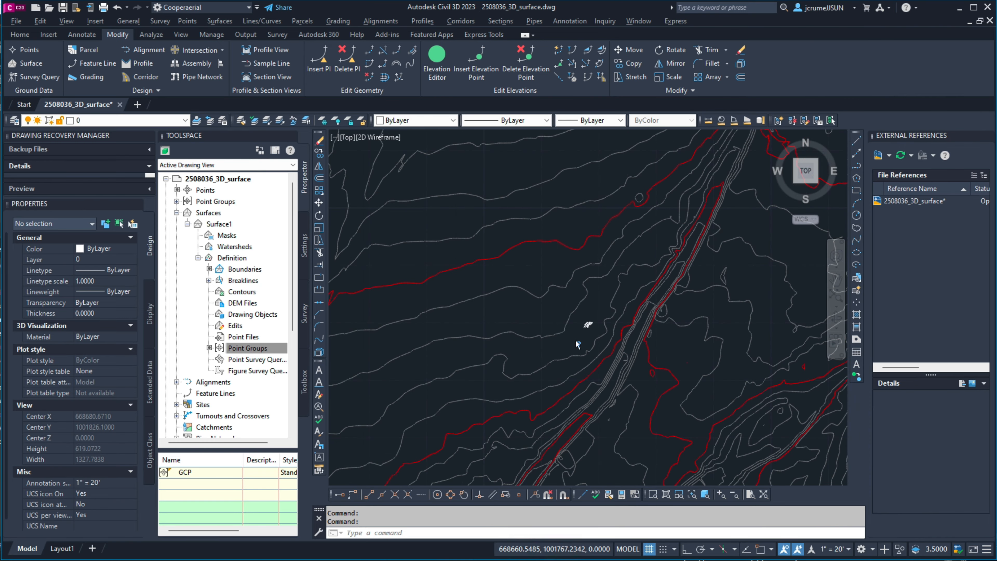
scroll(571, 339, up, 9)
scroll(564, 337, down, 9)
scroll(526, 350, up, 2)
middle_drag(523, 352, 662, 167)
middle_drag(500, 331, 668, 173)
scroll(585, 267, down, 6)
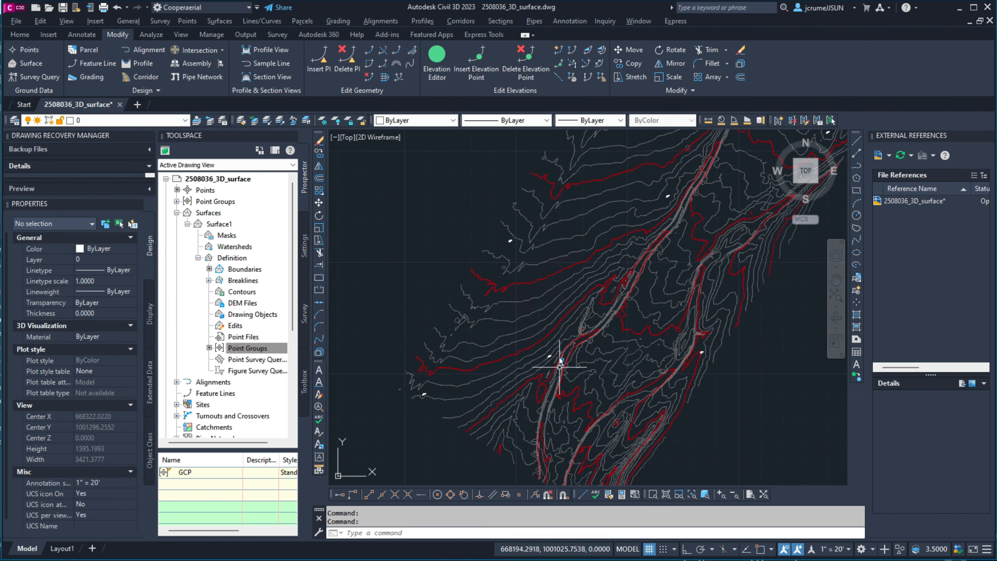
Step: Inspect GCP PLATE point 40016 beside the southern channel, and check the control points and contours back north along the eastern side
scroll(539, 265, up, 10)
scroll(567, 248, up, 8)
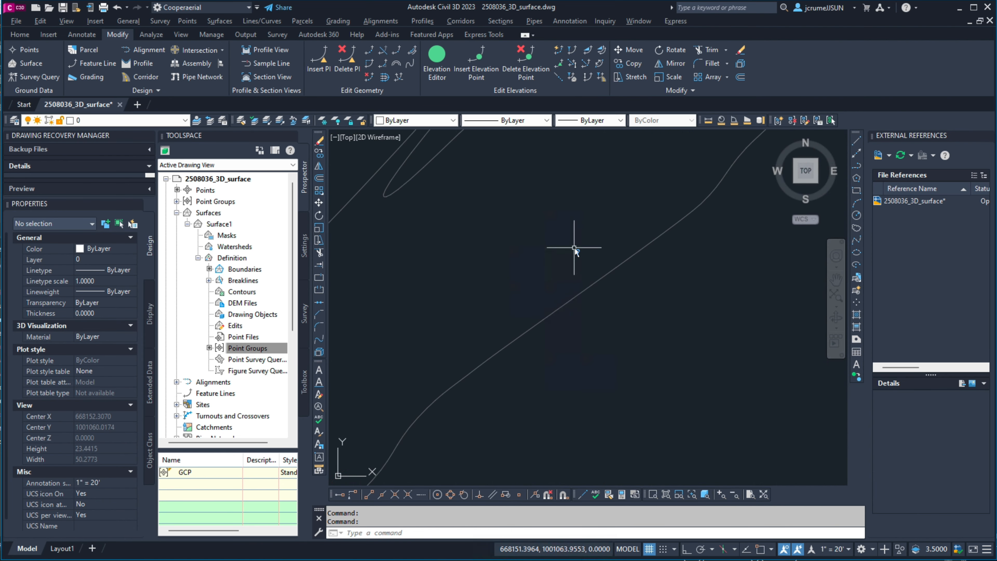
scroll(575, 248, down, 6)
middle_drag(697, 209, 531, 280)
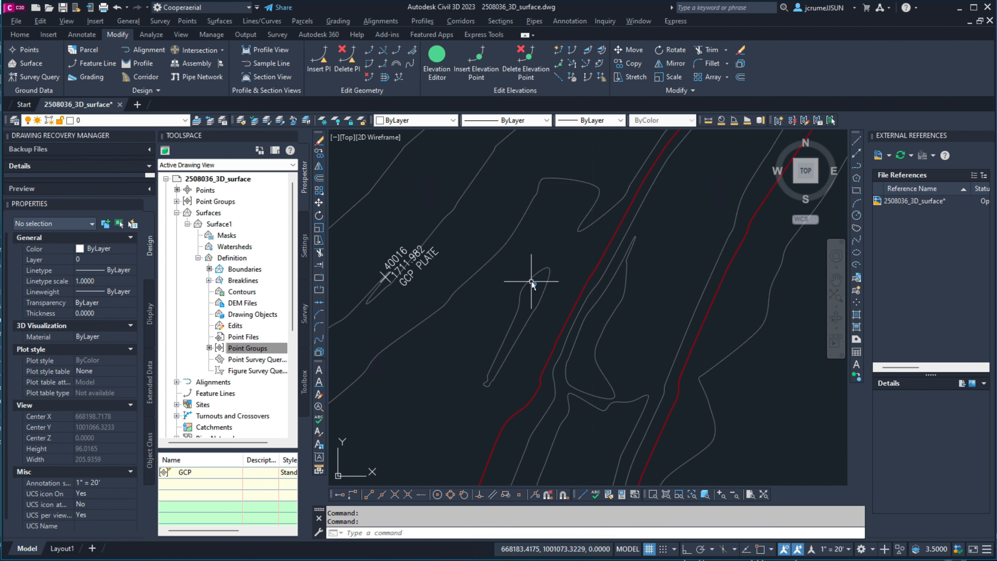
scroll(531, 280, down, 14)
scroll(593, 288, up, 14)
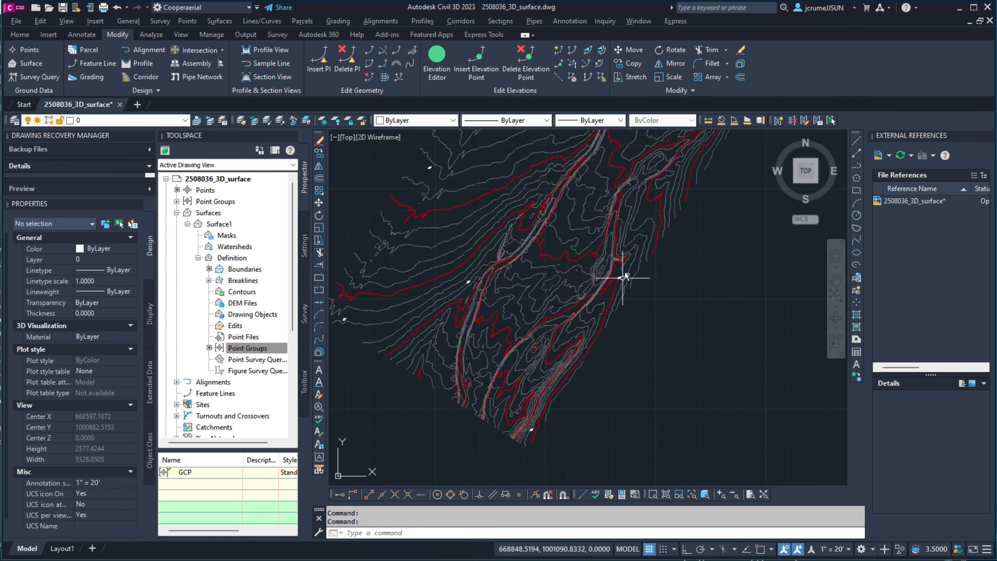
scroll(604, 297, down, 10)
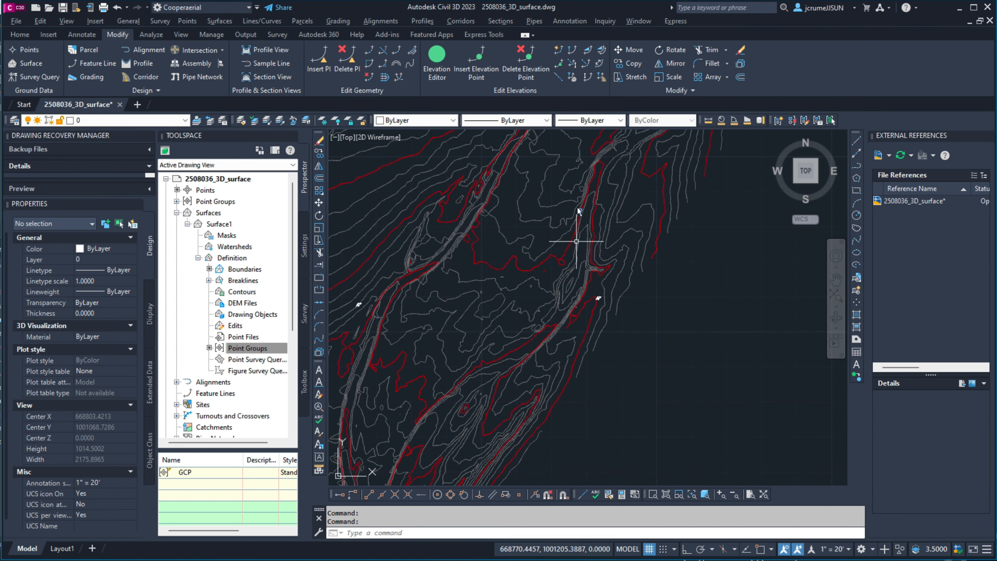
scroll(667, 236, down, 3)
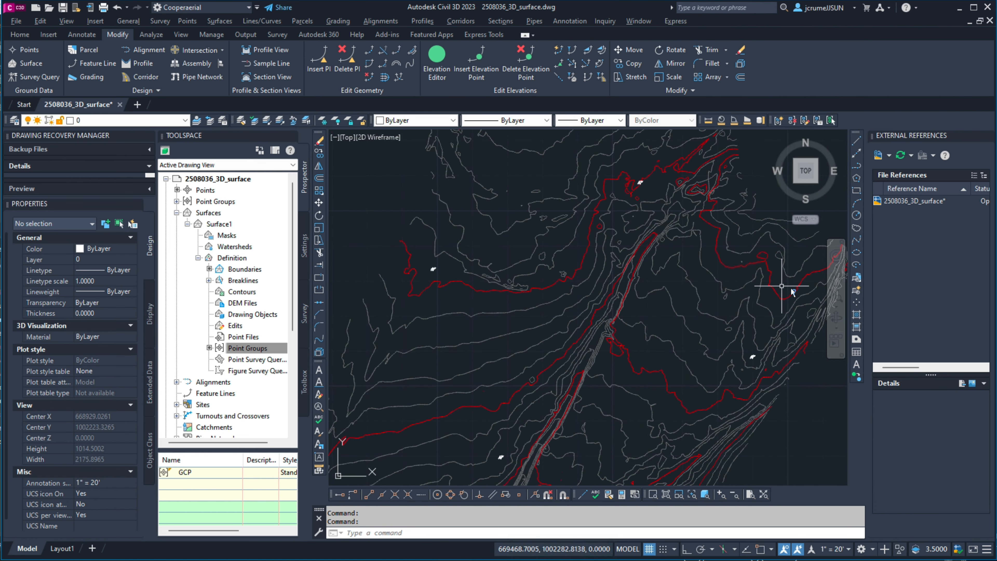
Step: Fit the entire surface in view and save the 2508036_3D_surface drawing
click(836, 295)
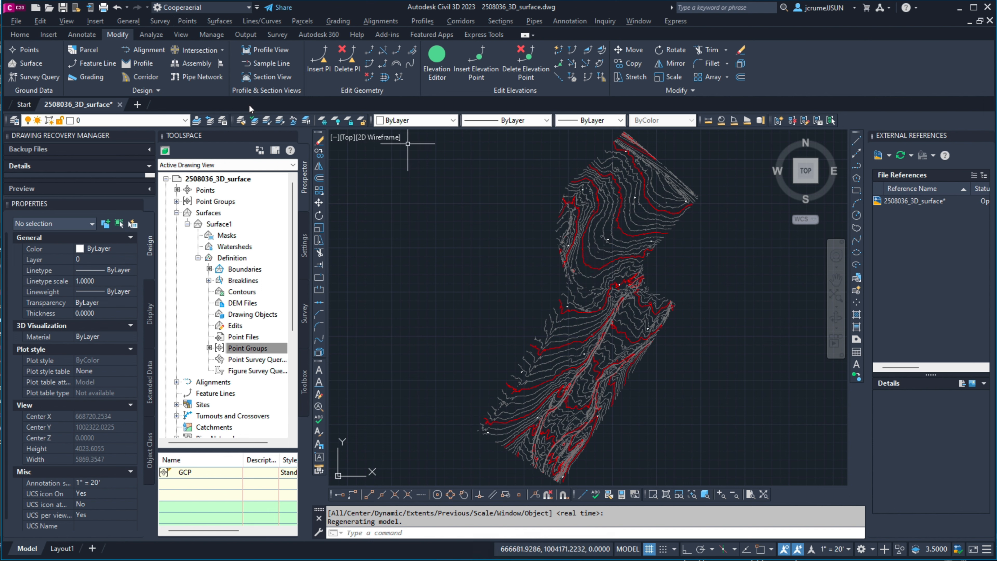
click(62, 9)
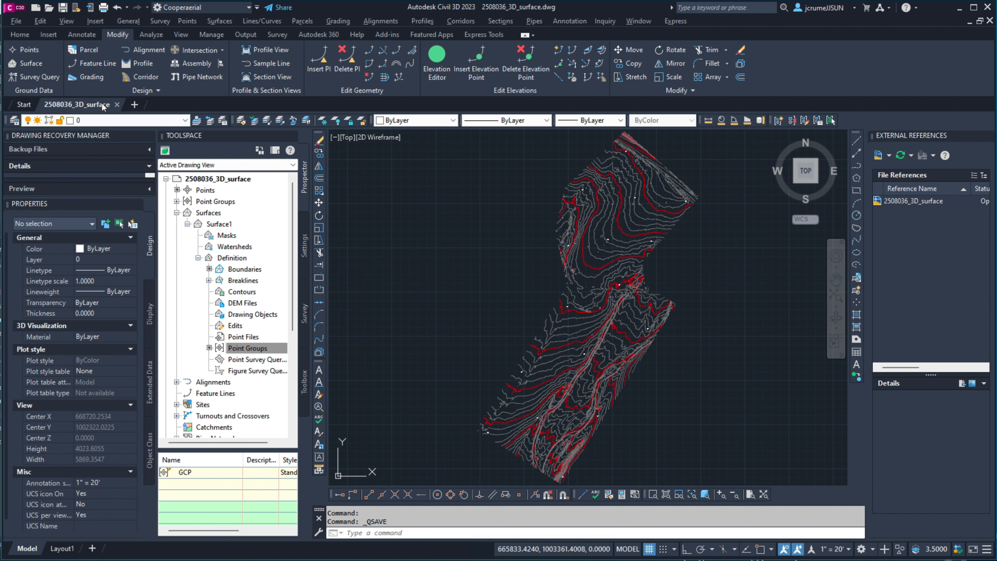
middle_click(534, 287)
middle_click(535, 287)
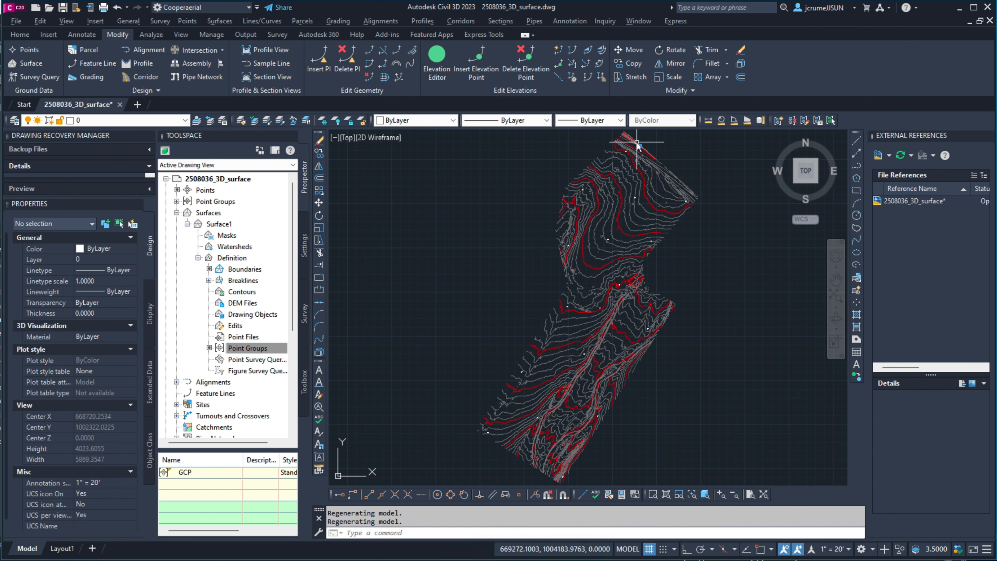
Step: Examine the contours and control points along the northeastern road edge and across the site's northern area
scroll(646, 212, up, 5)
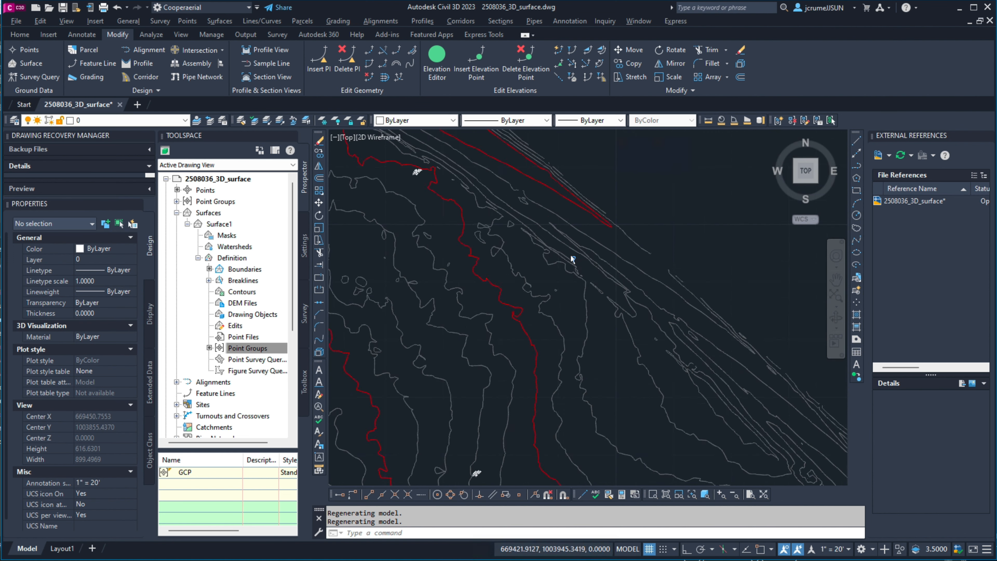
scroll(572, 258, down, 5)
scroll(571, 257, up, 4)
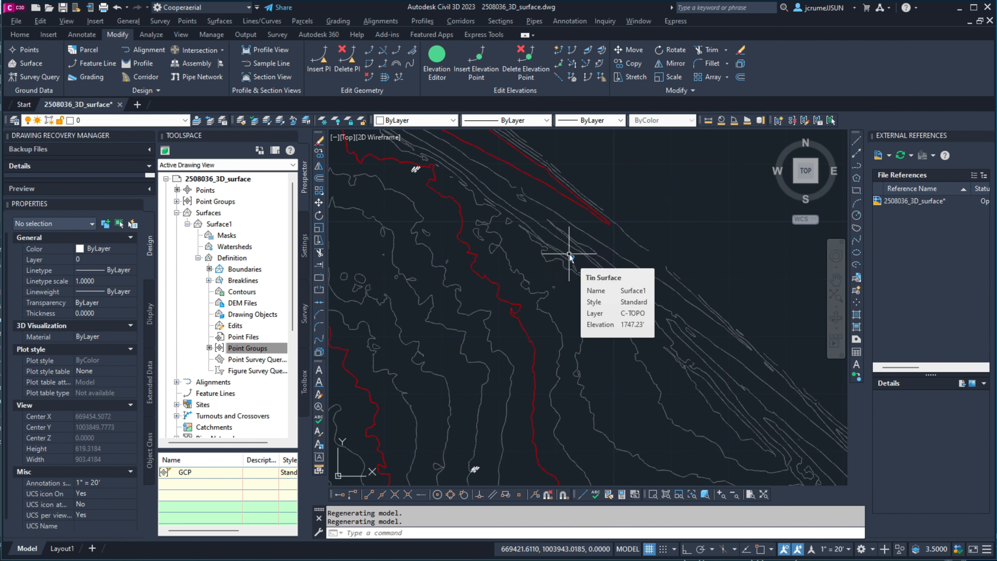
scroll(546, 175, down, 3)
middle_drag(496, 256, 596, 252)
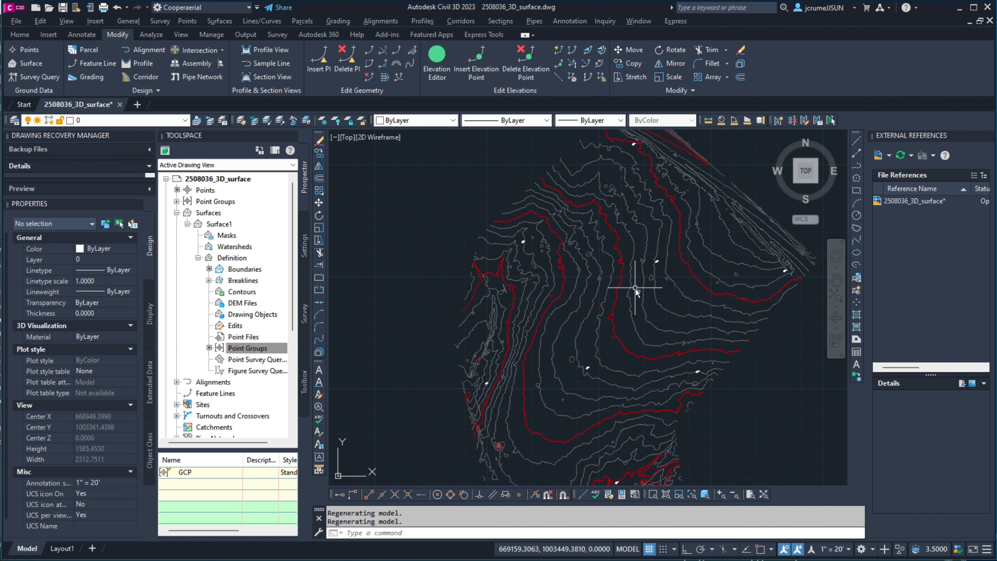
click(836, 295)
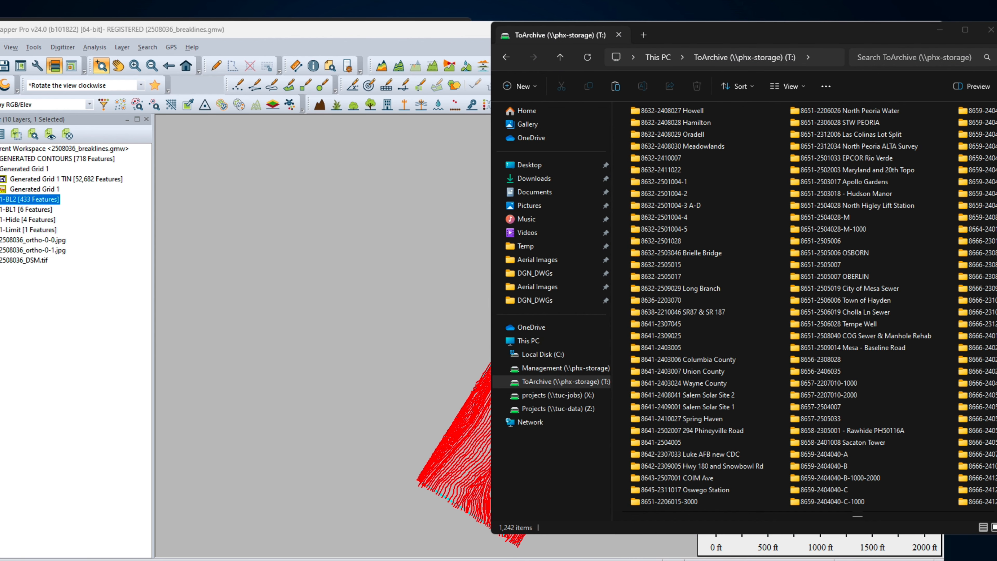
Step: Switch to Global Mapper and display the 2508036_ortho-0-0.jpg and 2508036_ortho-0-1.jpg orthophotos
click(332, 35)
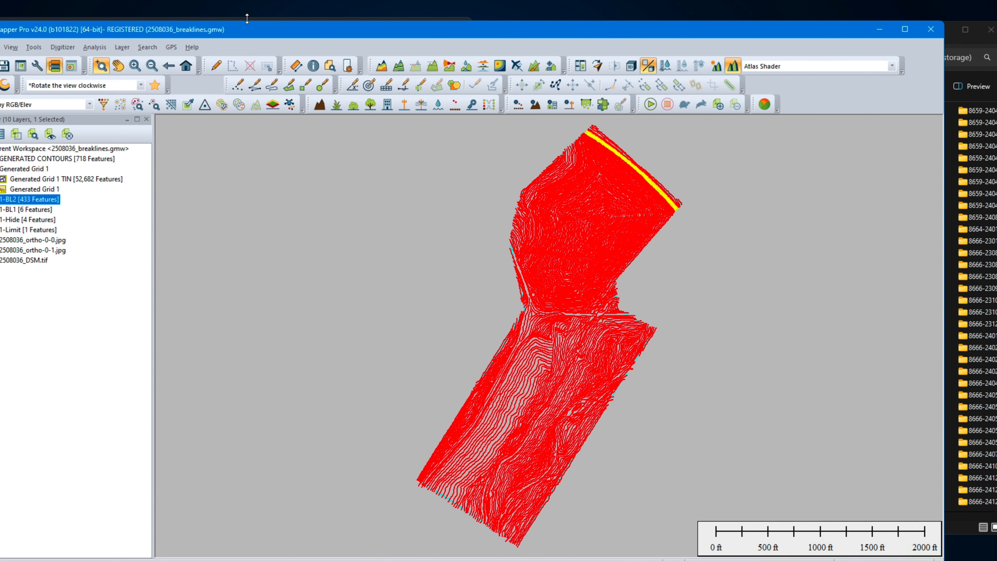
drag(252, 30, 309, 31)
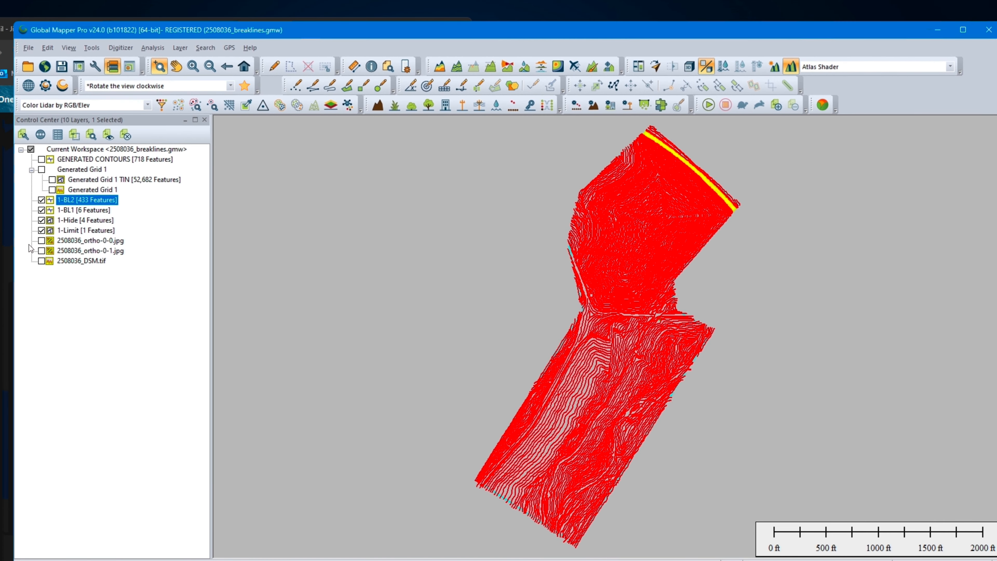
click(41, 241)
click(41, 250)
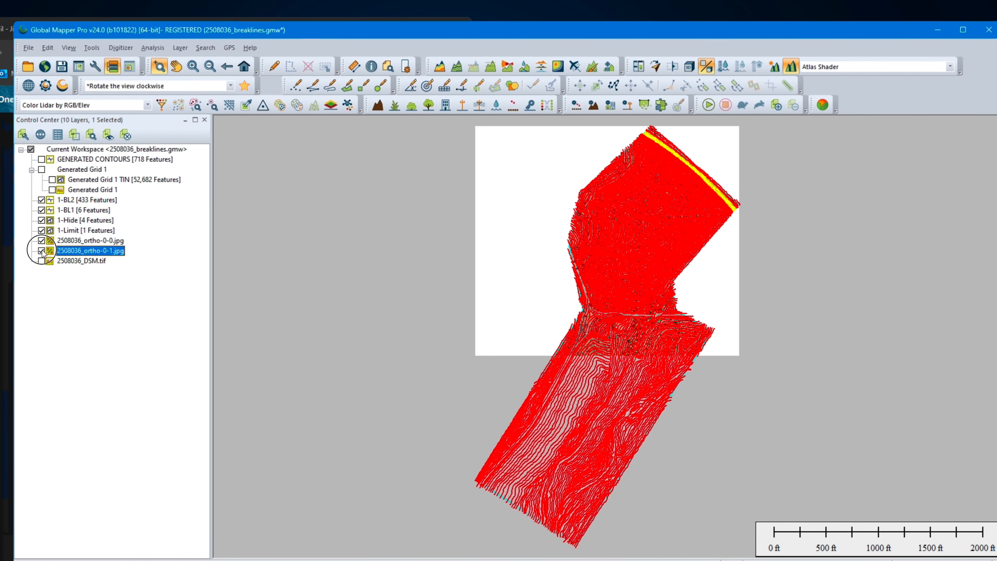
Step: Hide the 1-Limit, 1-Hide, 1-BL2 and 1-BL1 layers and show the GENERATED CONTOURS layer over the orthophotos
click(42, 230)
click(42, 220)
drag(42, 210, 42, 200)
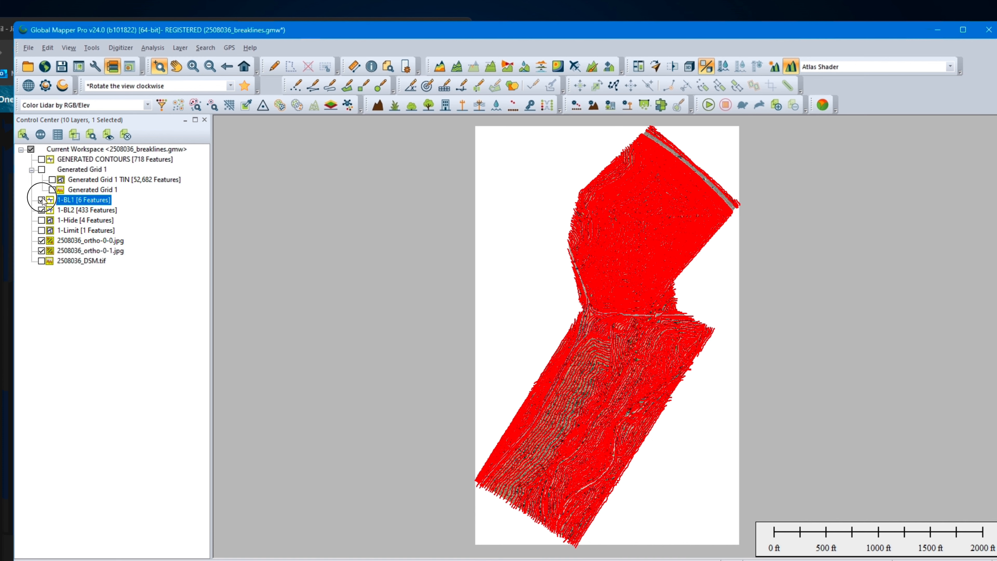
click(42, 210)
click(42, 200)
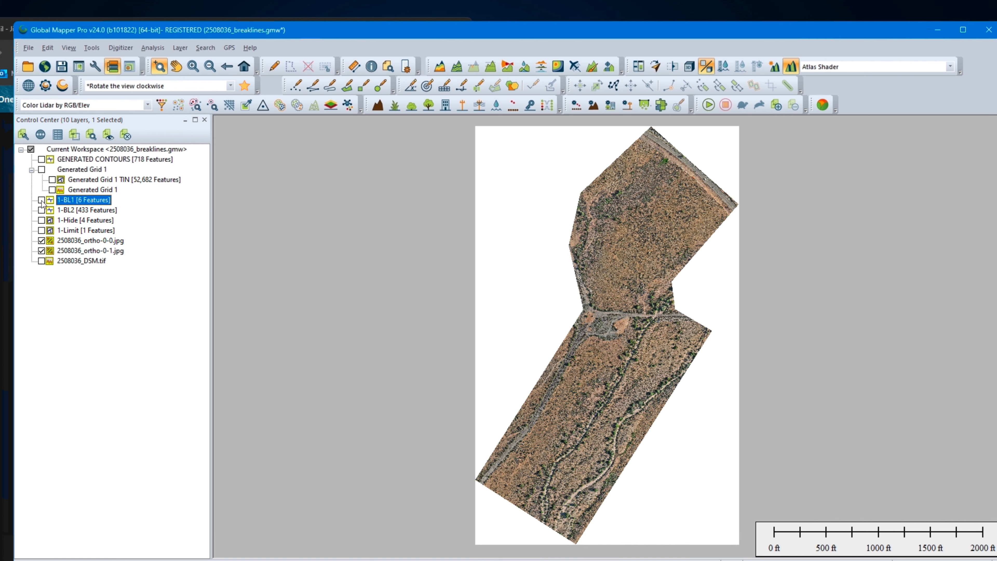
click(42, 159)
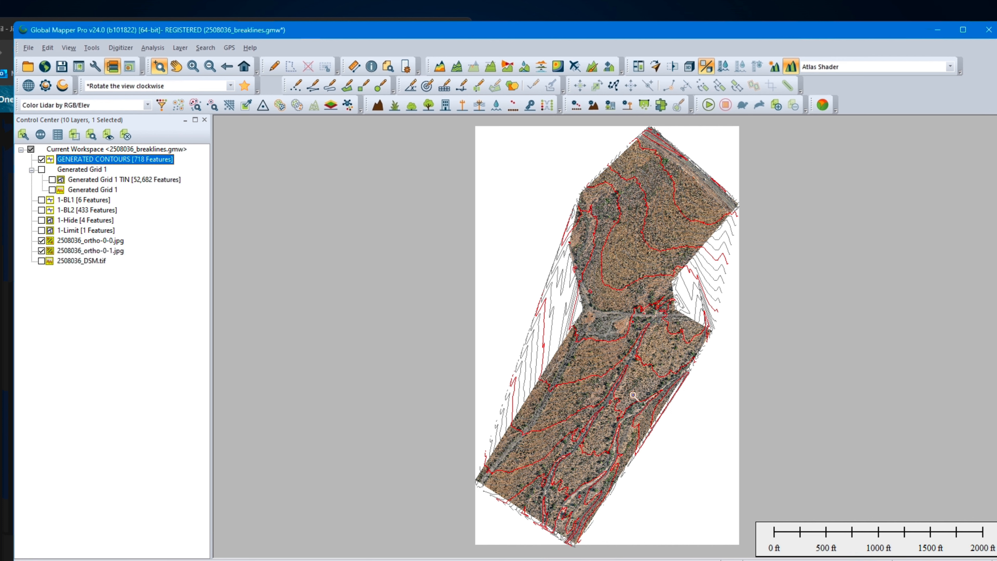
Step: Examine the generated contours against the orthophoto around the dirt road and wash crossing at the site's narrow middle
drag(569, 244, 697, 379)
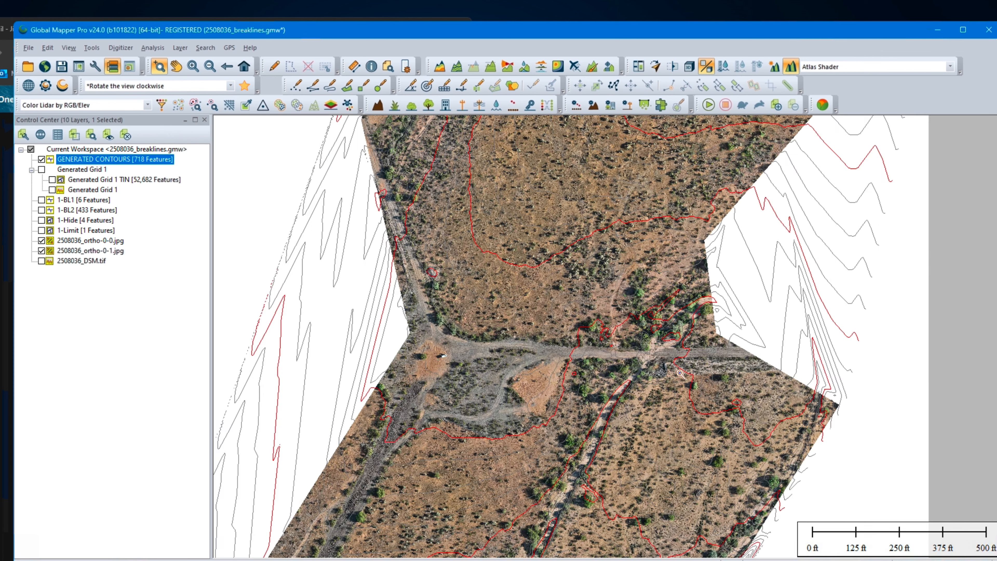
drag(353, 278, 790, 424)
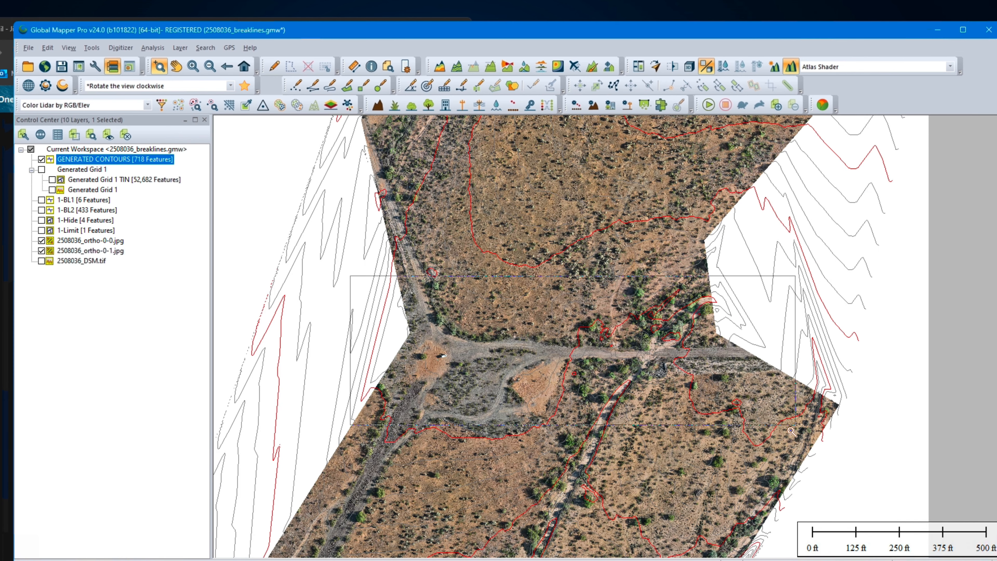
middle_drag(640, 441, 593, 381)
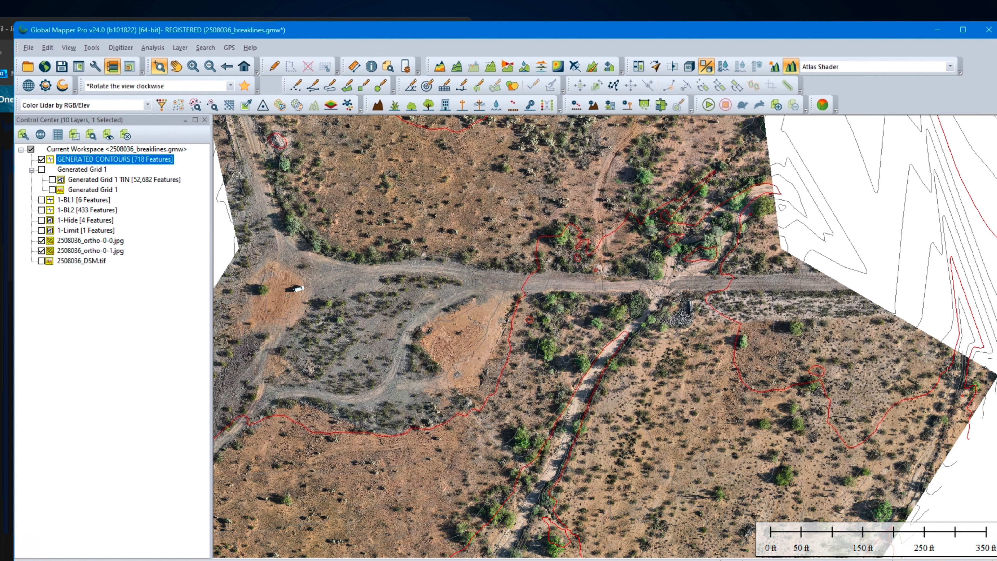
key(super)
click(492, 303)
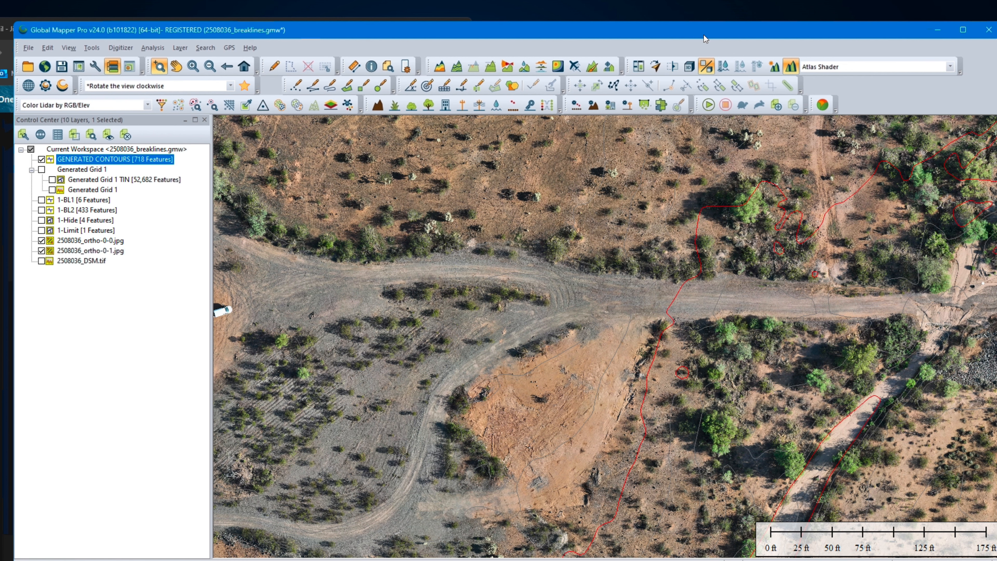
Step: Switch to File Explorer and search the ToArchive (T:) drive for 2508036
drag(703, 33, 670, 29)
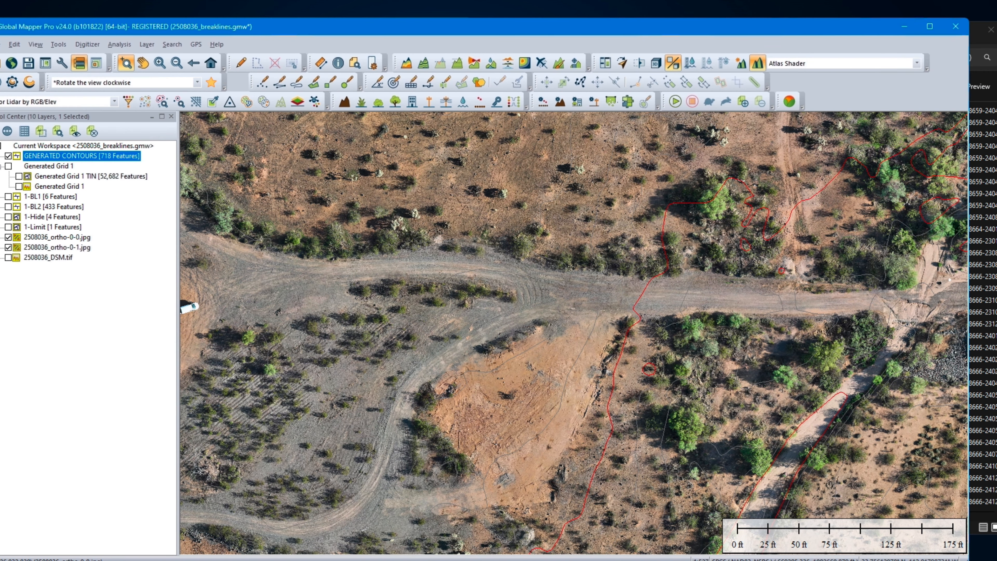
click(987, 105)
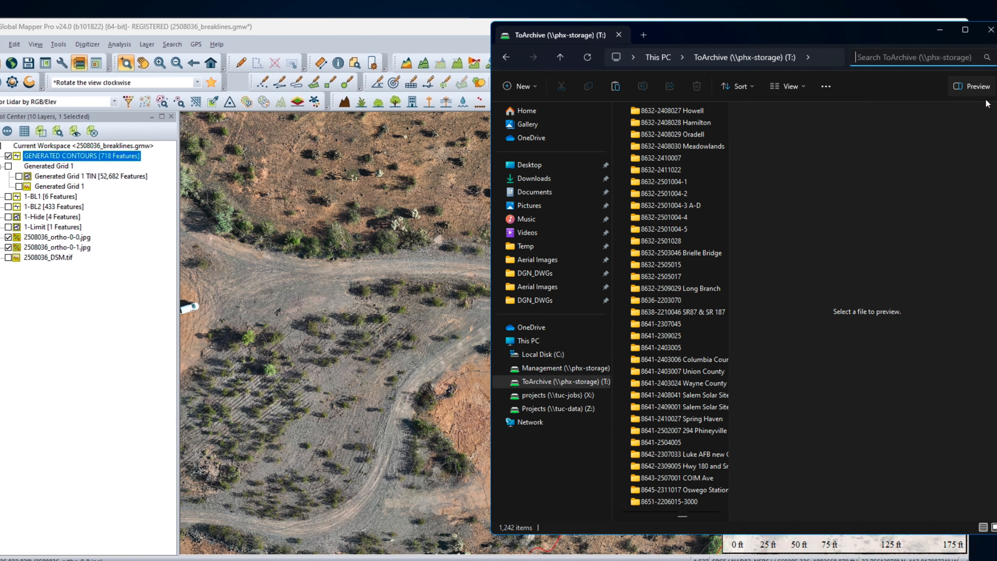
drag(790, 36, 740, 39)
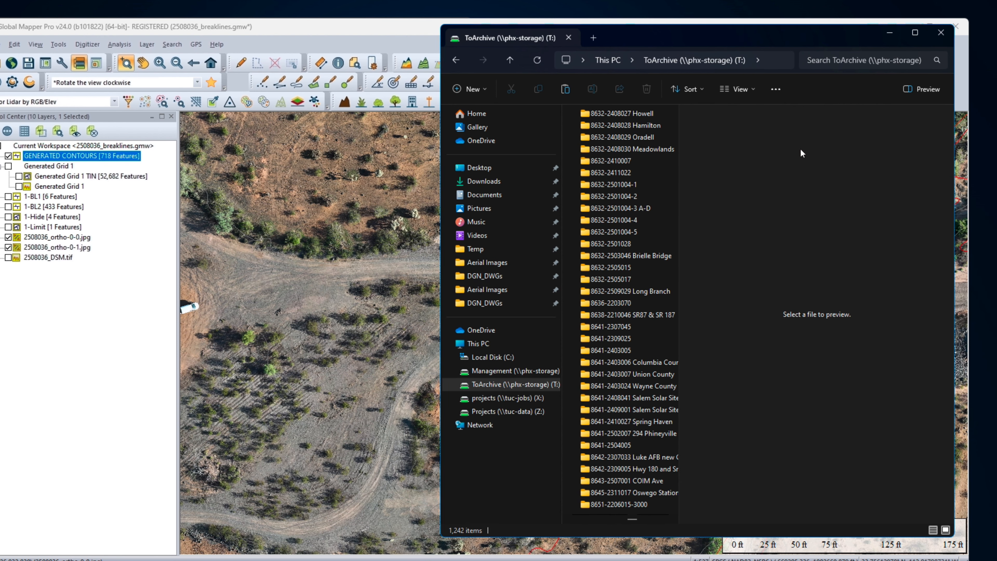
click(923, 89)
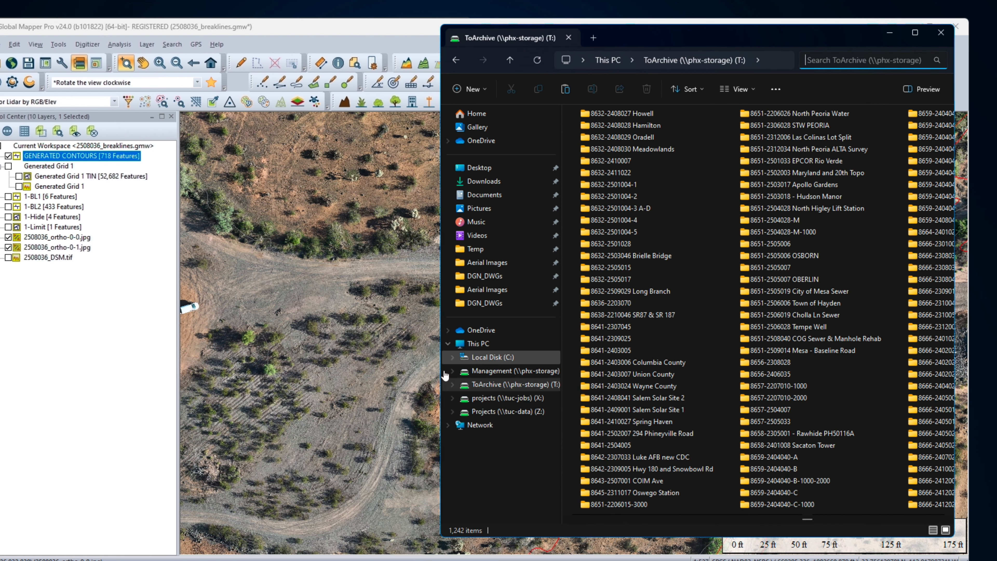
click(474, 387)
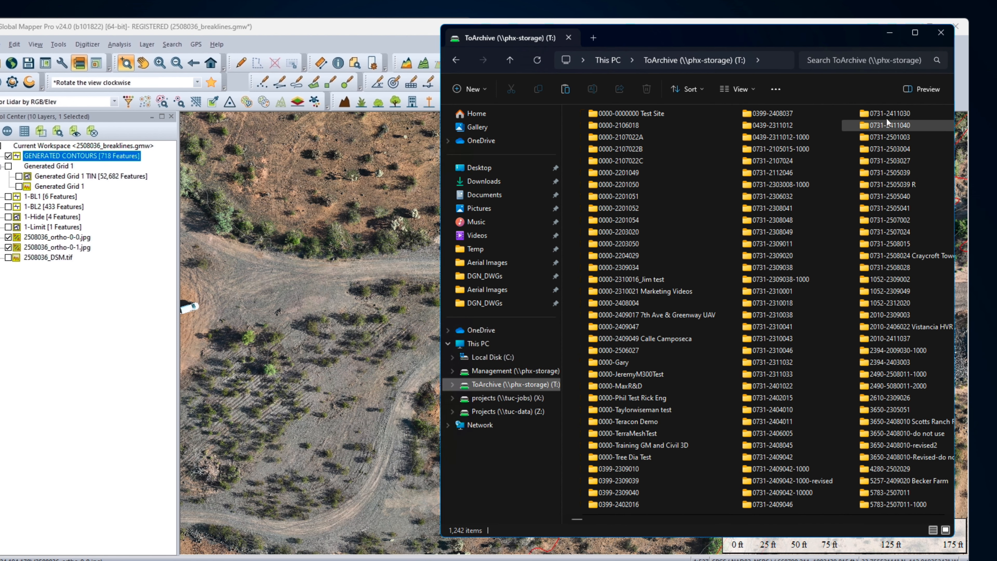
click(849, 59)
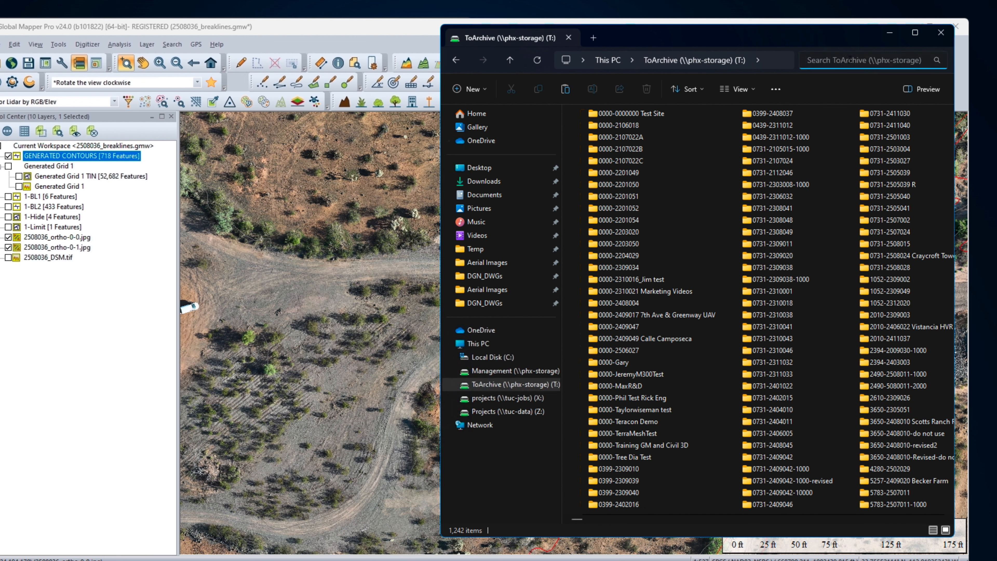
text(2508036)
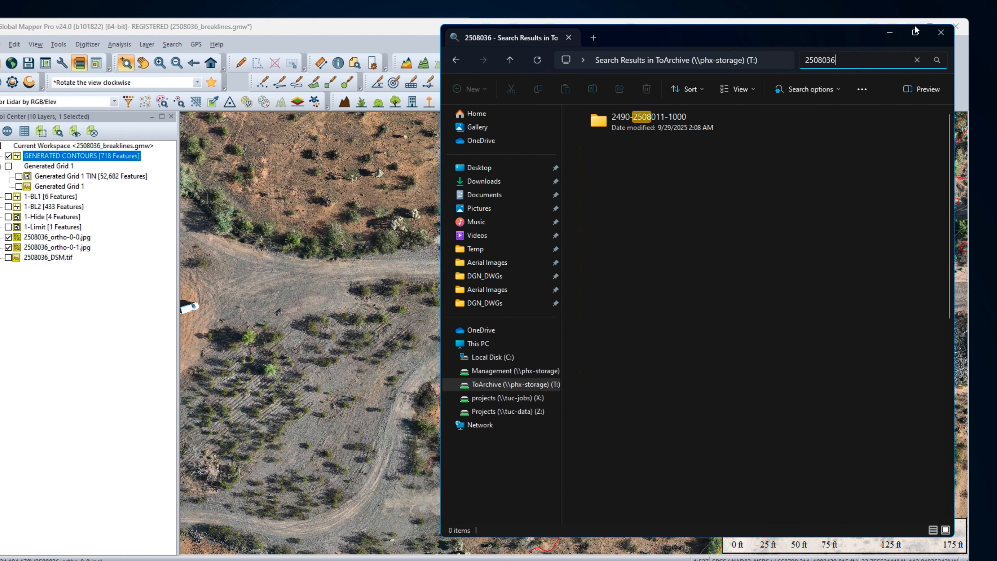
click(602, 127)
double_click(602, 128)
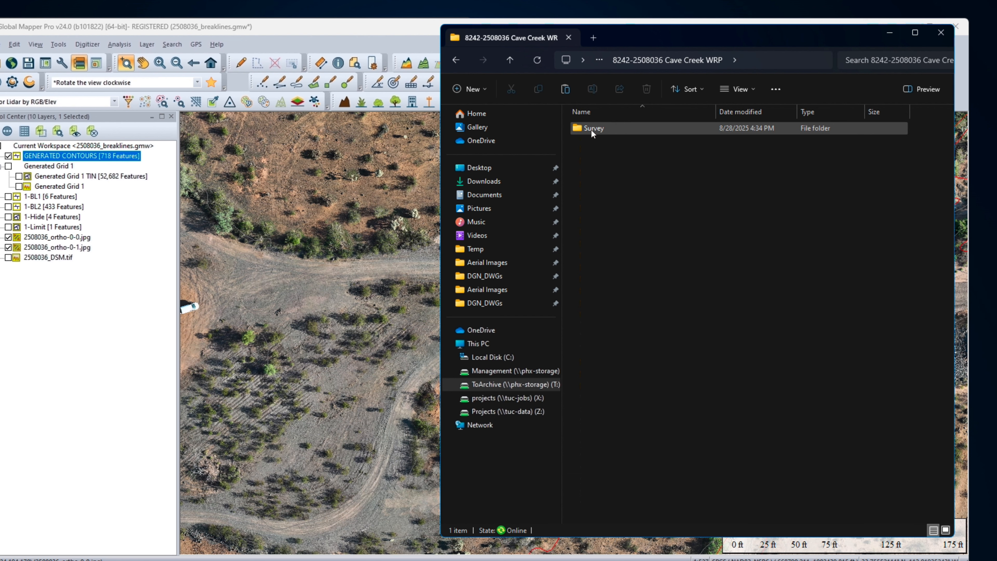
double_click(579, 129)
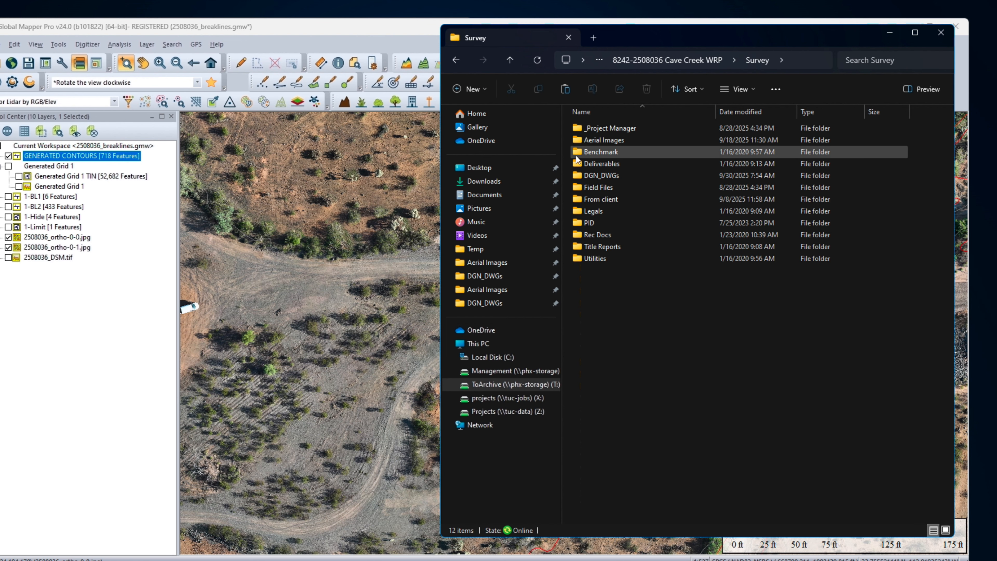
double_click(579, 165)
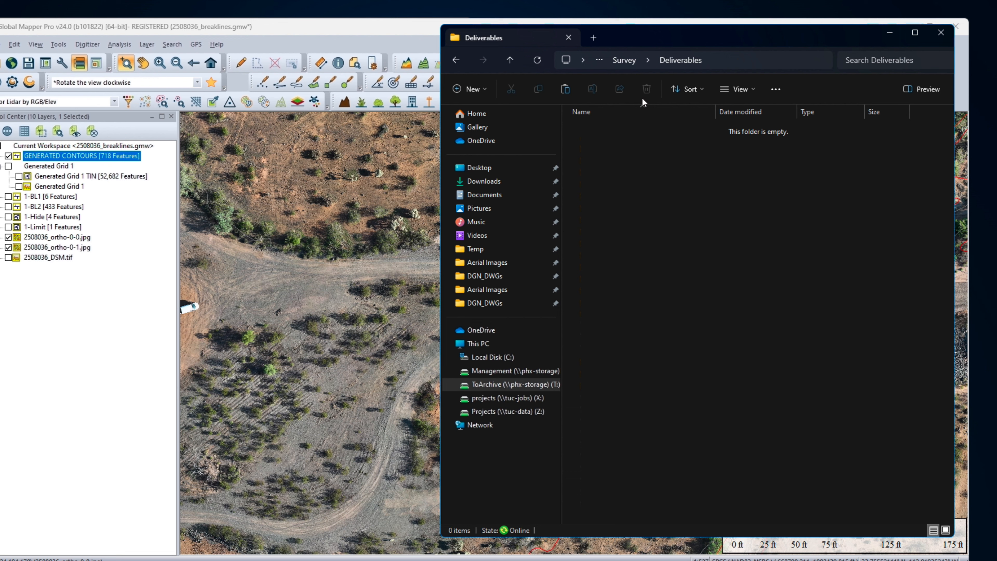
Step: Go up from the empty Deliverables folder to the project's Survey folder
click(623, 58)
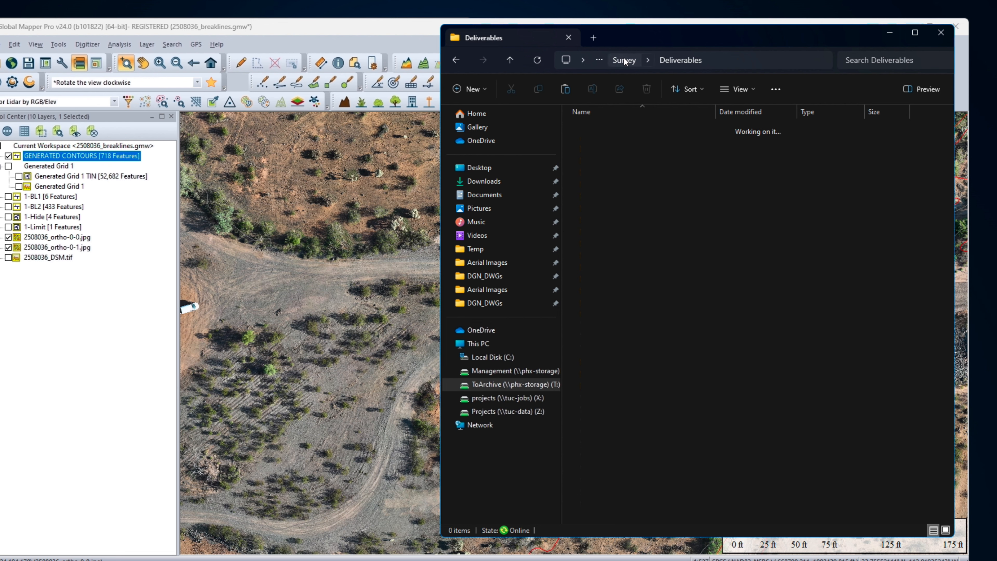
click(277, 311)
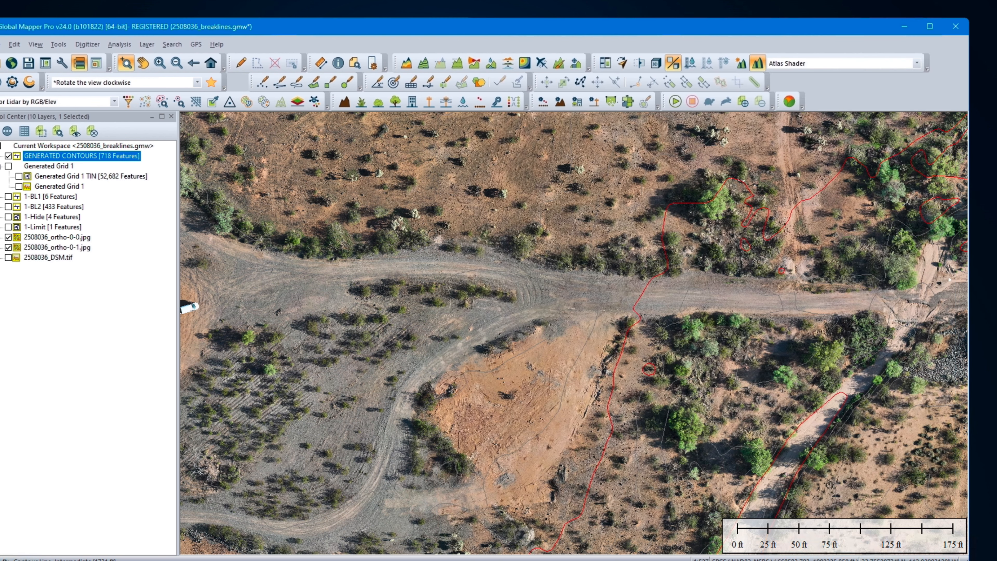
key(alt+Tab)
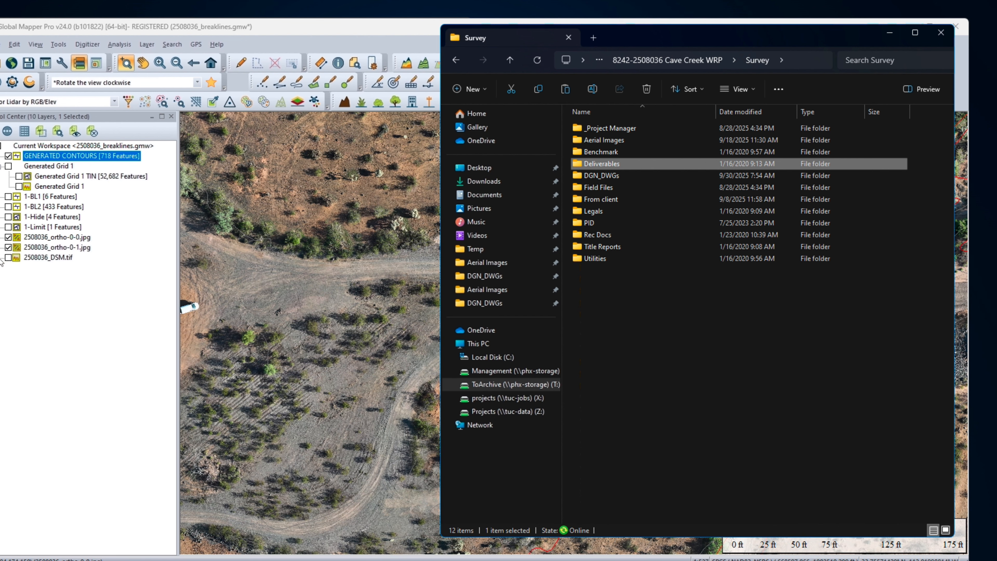
Step: Switch to OneDrive in the browser, open Shared-Client > Bravo > Cave Creek WRP, and widen the Name column to show full file names
key(alt+Tab)
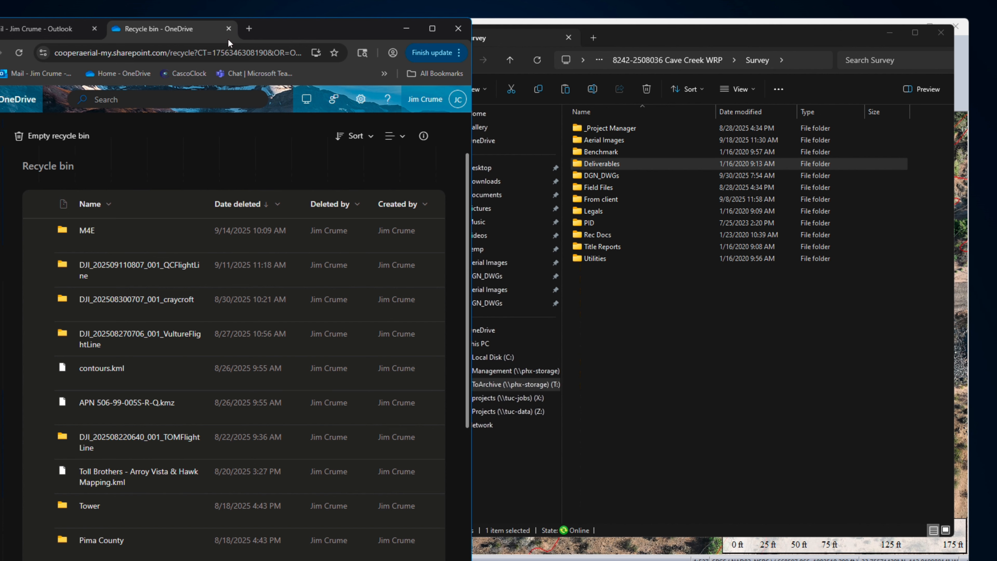
drag(313, 35, 496, 33)
click(161, 51)
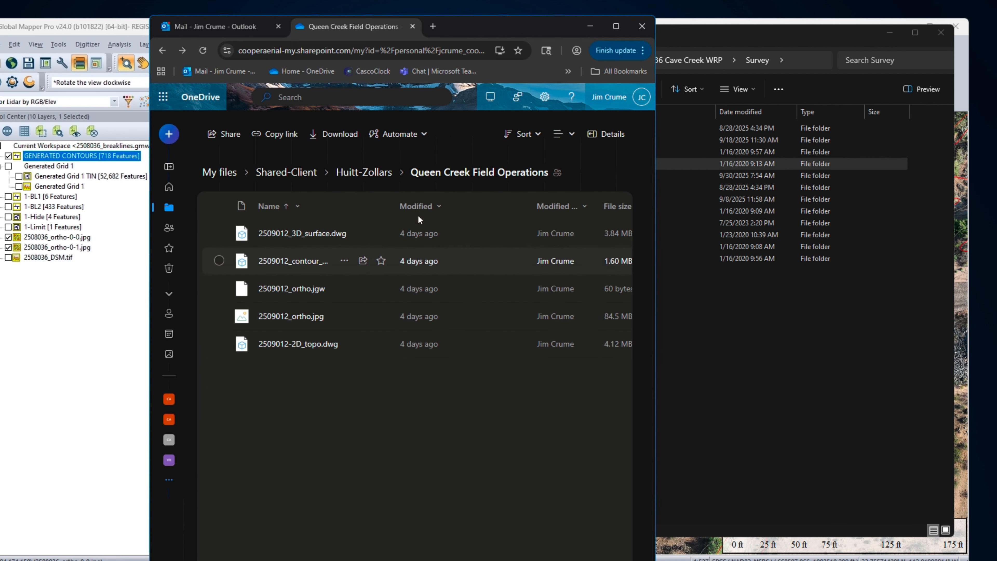
click(280, 176)
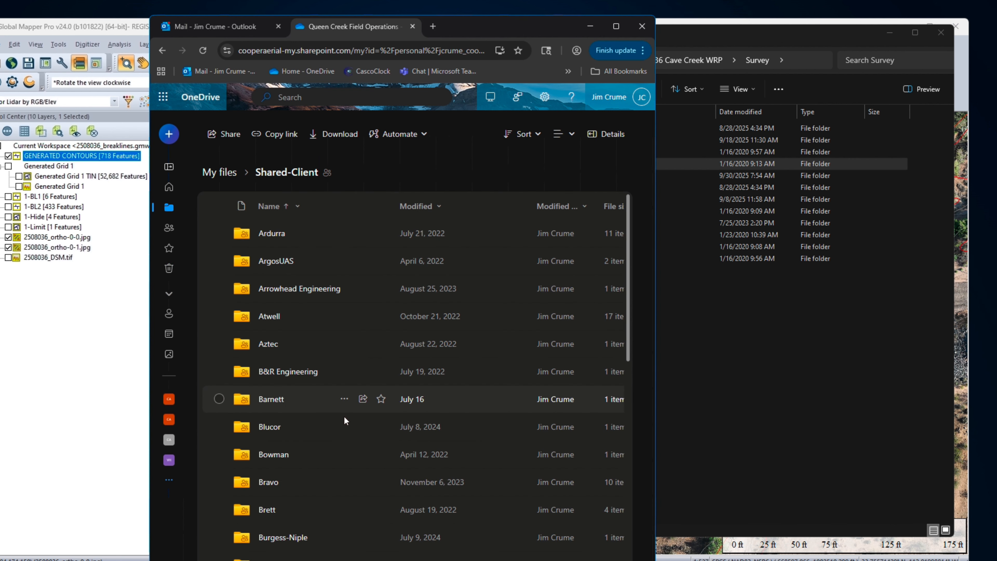
click(268, 482)
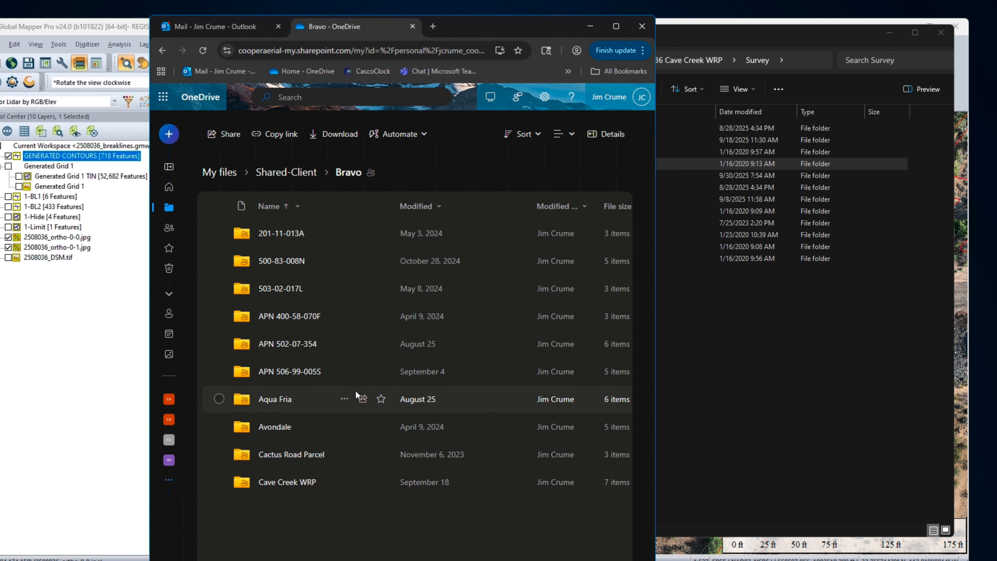
click(279, 483)
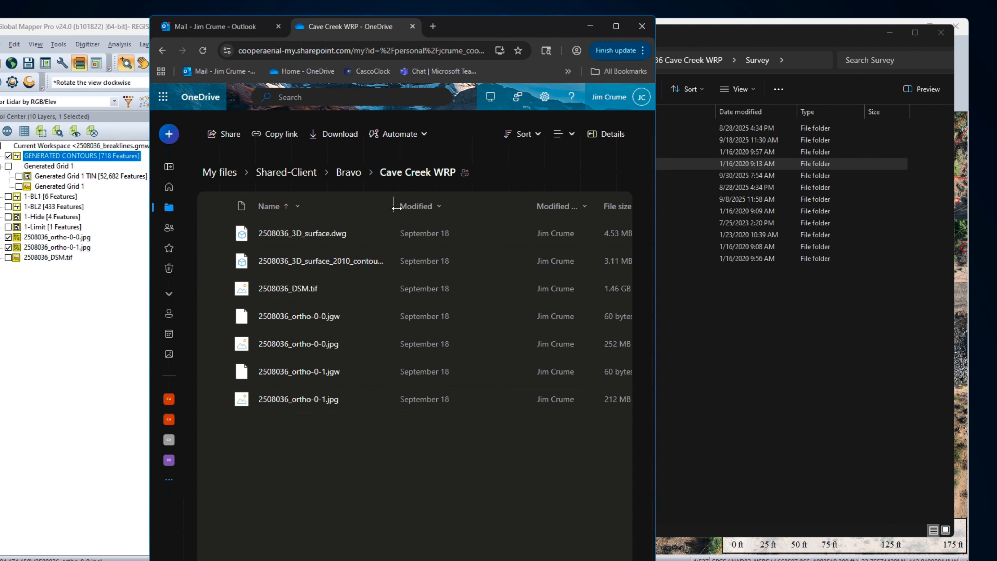
drag(394, 208, 475, 208)
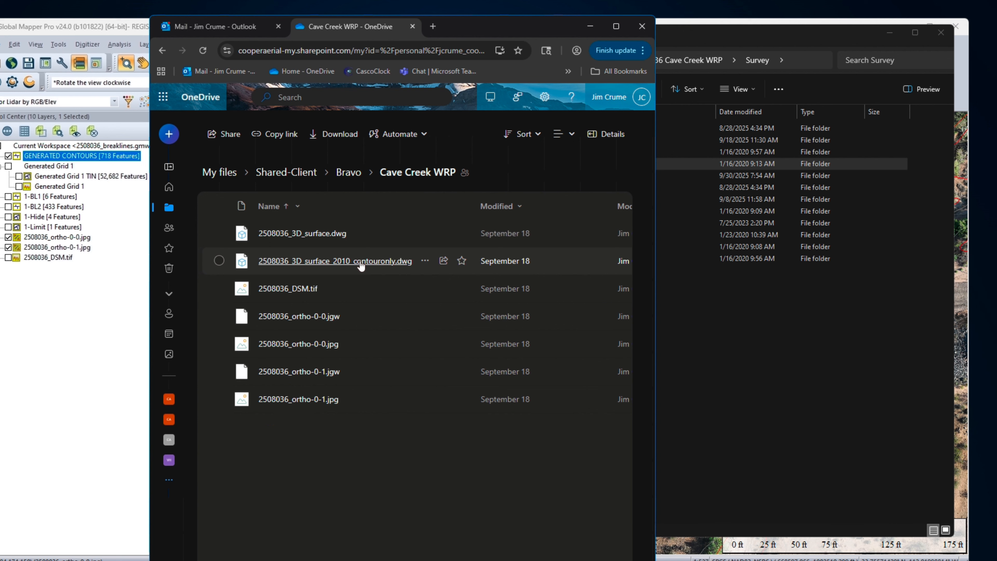
mouse_move(361, 266)
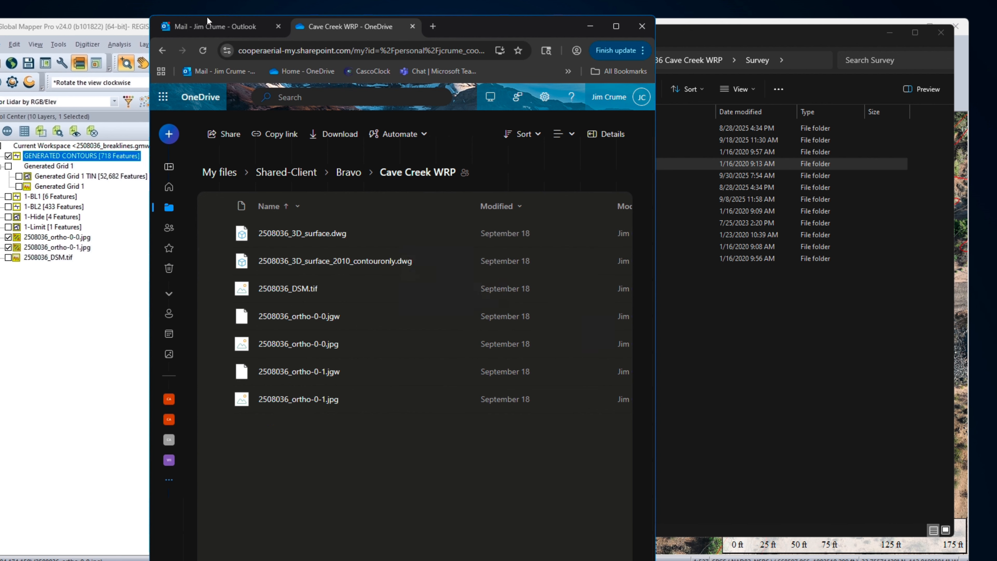
Step: Switch to Civil 3D, start exporting the 2508036_3D_surface drawing to AutoCAD 2010 format, and cancel at the file naming stage
drag(507, 27, 349, 20)
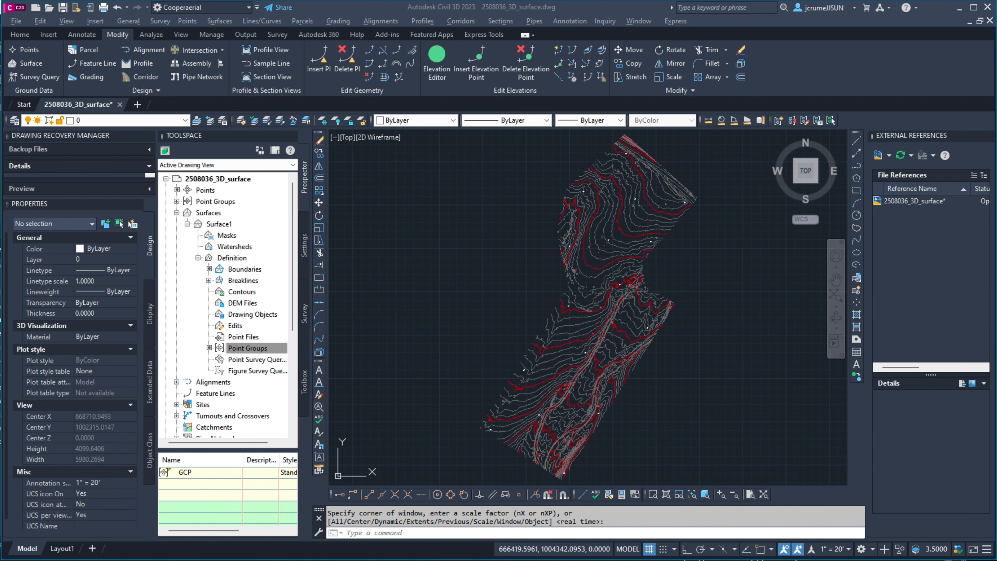
click(14, 23)
click(15, 21)
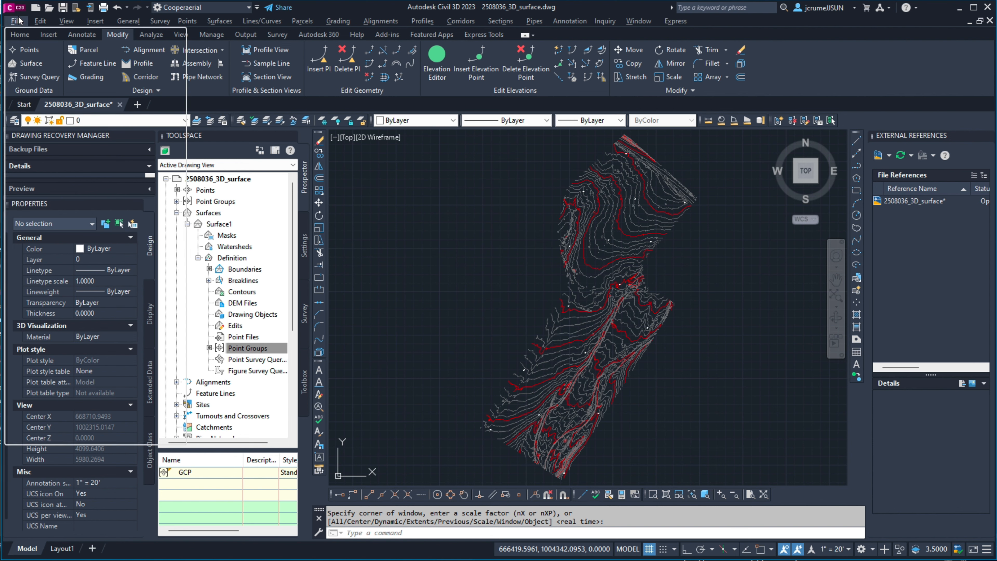
mouse_move(79, 150)
mouse_move(35, 157)
mouse_move(243, 145)
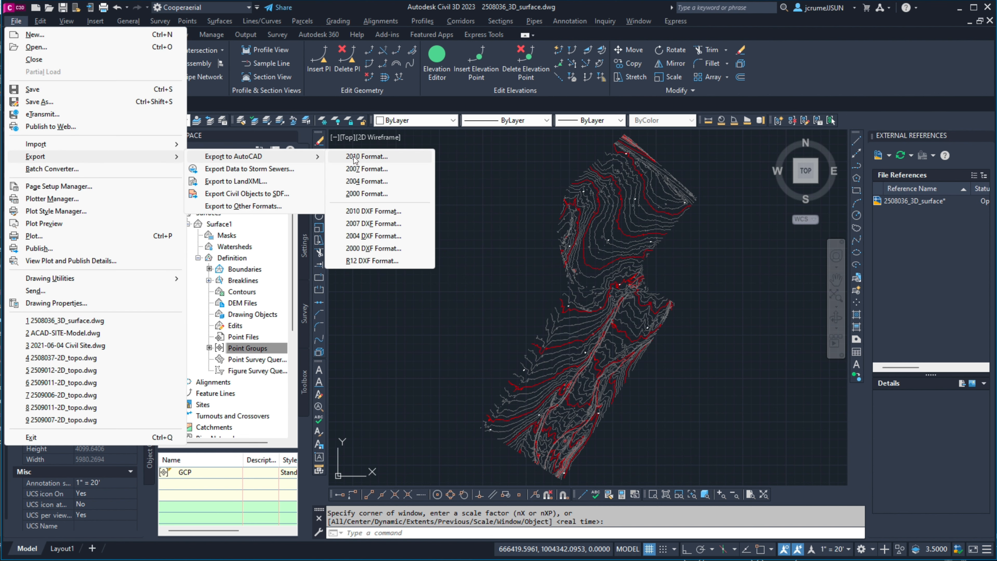
click(384, 154)
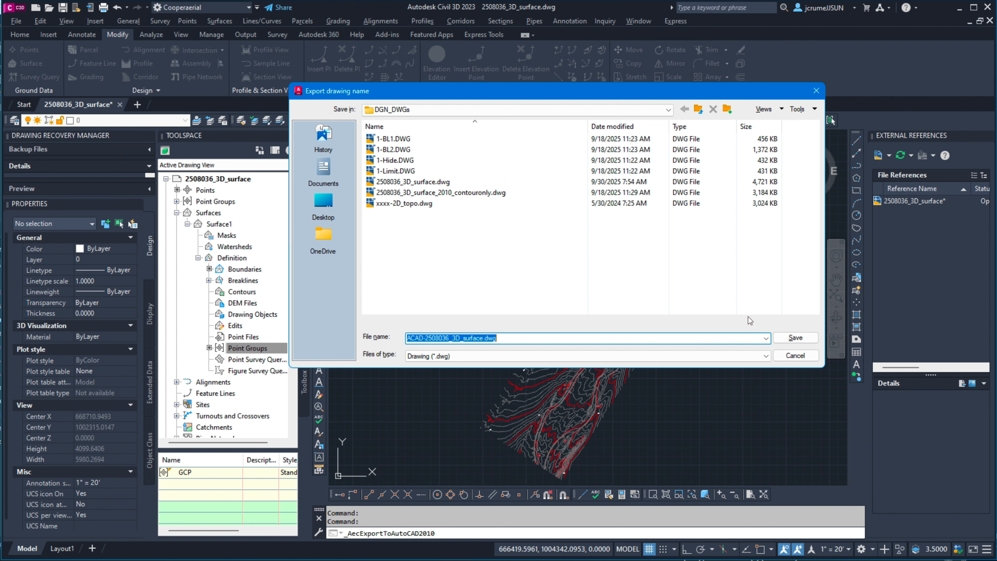
click(816, 92)
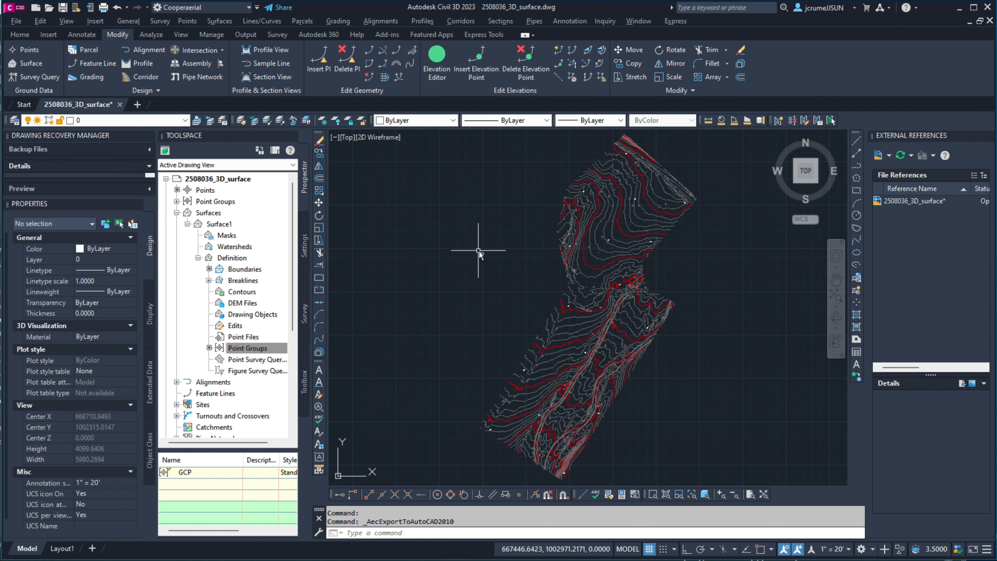